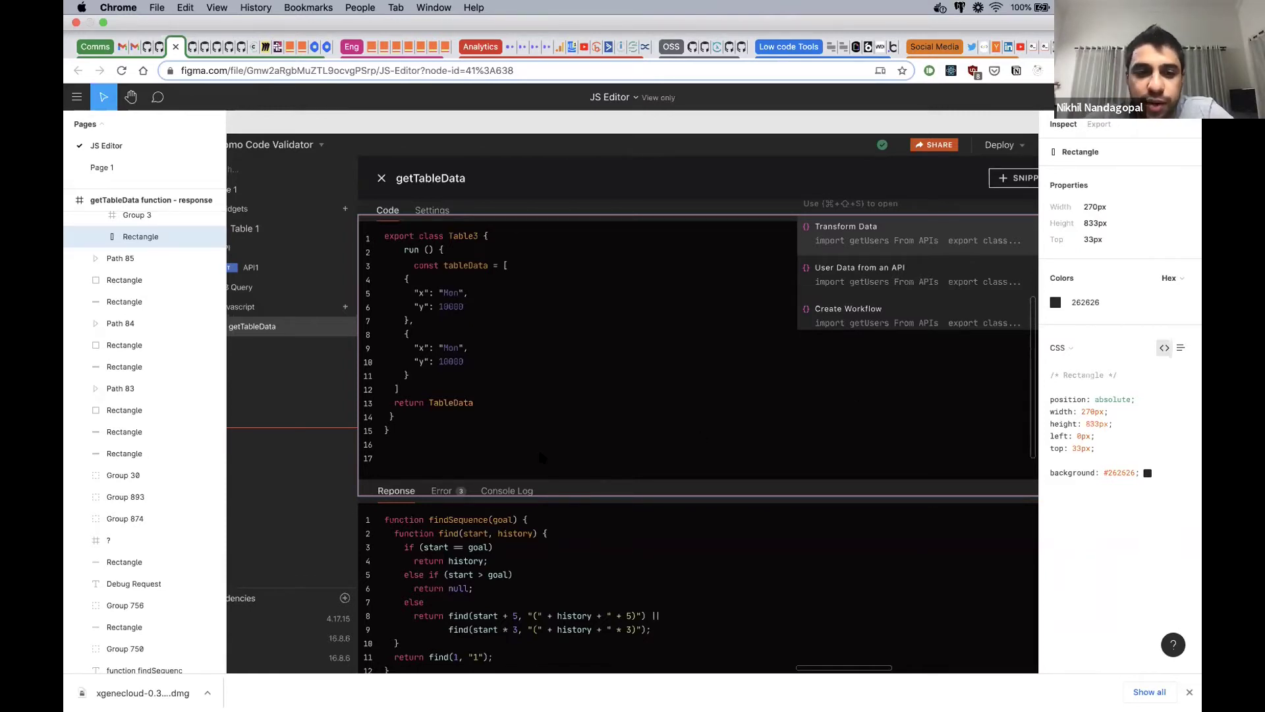
{"action": "scroll", "coordinate": [538, 447], "scroll_direction": "left", "scroll_amount": 5}
{"action": "scroll", "coordinate": [537, 446], "scroll_direction": "down", "scroll_amount": 2}
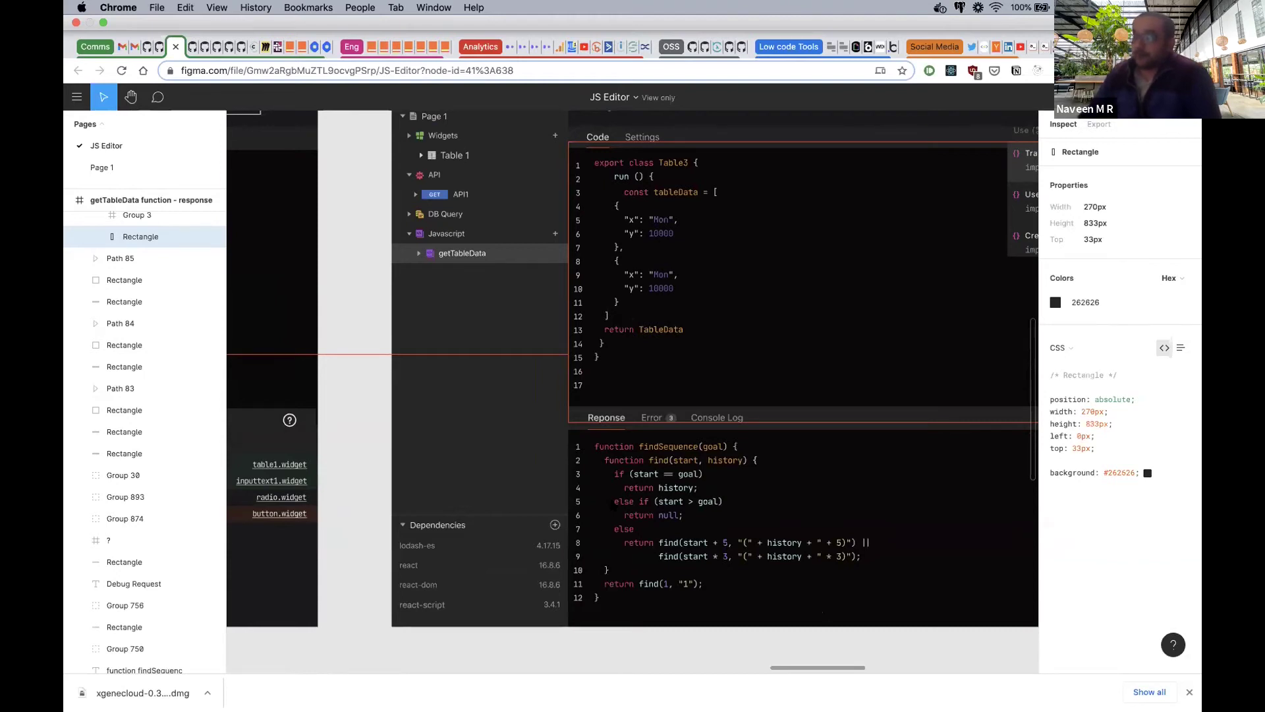
{"action": "scroll", "coordinate": [405, 349], "scroll_direction": "up", "scroll_amount": 1}
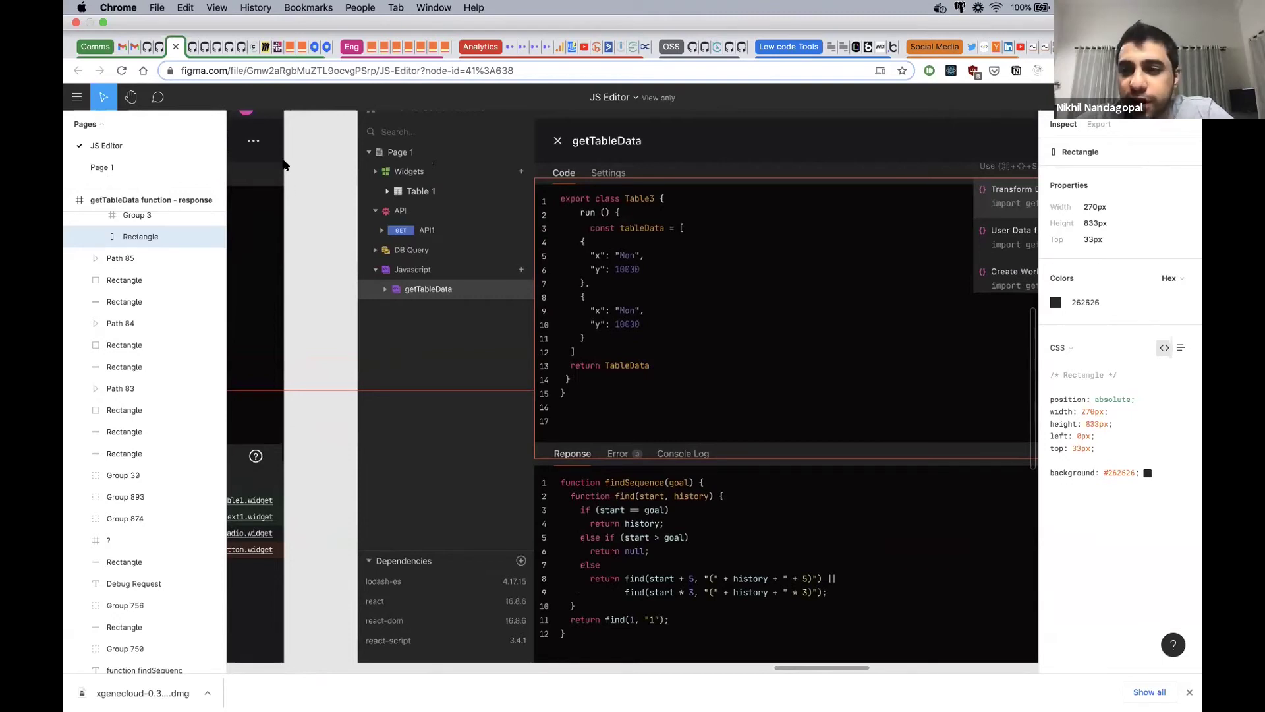
Step: Switch to the Appsmith editor with the empty application, place a Table widget on the canvas and adjust its size
{"action": "left_click", "coordinate": [299, 48]}
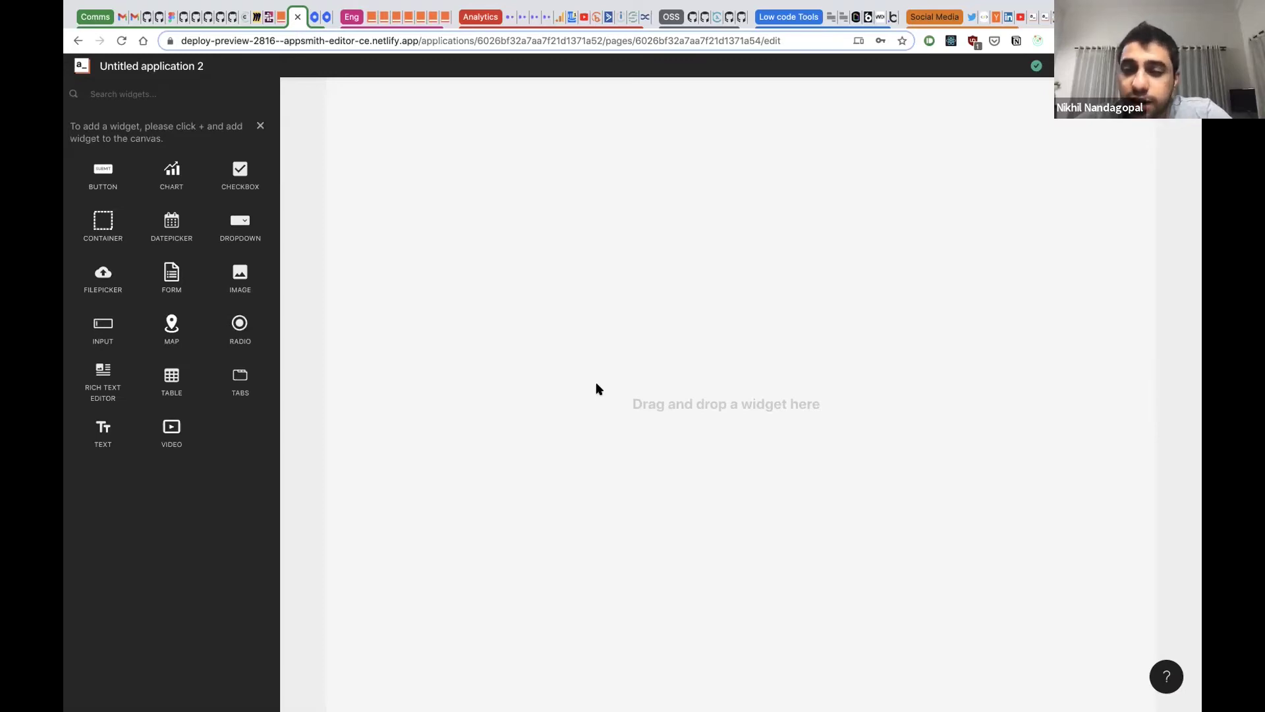
{"action": "left_click_drag", "start_coordinate": [198, 374], "coordinate": [735, 342]}
{"action": "left_click_drag", "start_coordinate": [829, 468], "coordinate": [836, 449]}
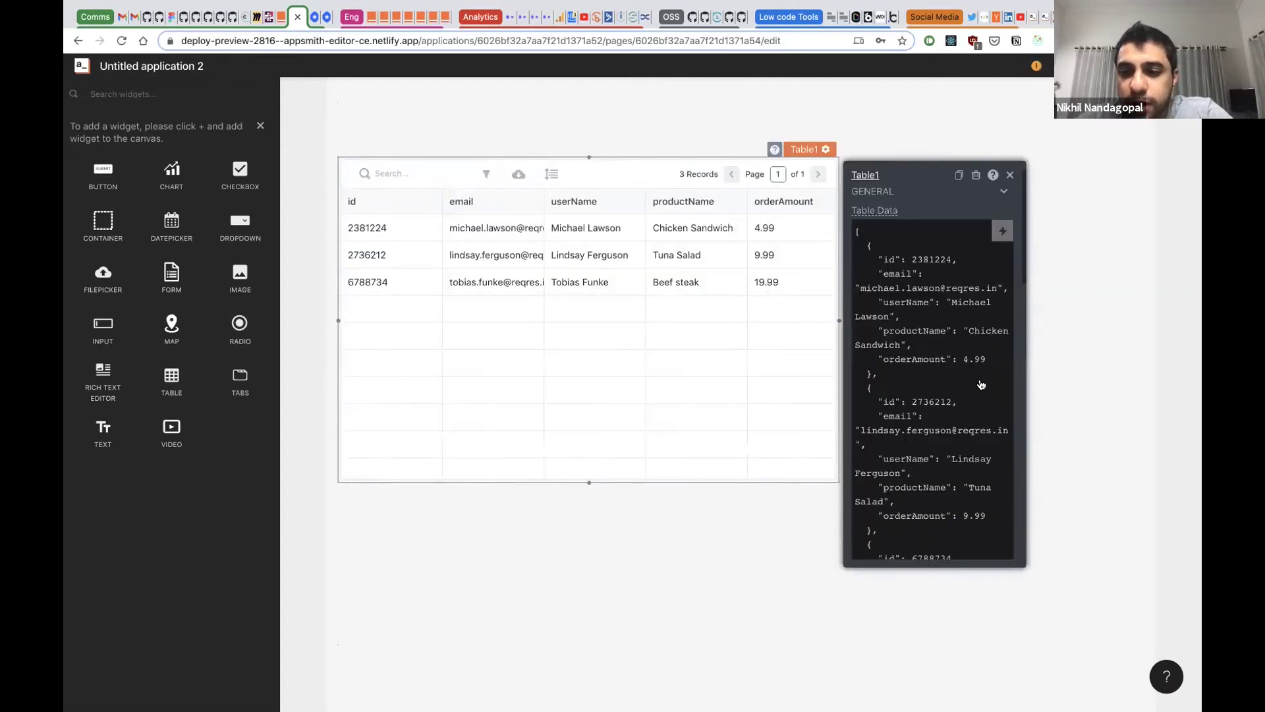
Step: Prefix the table's id column values with "#" by concatenating it before currentRow.id in the column's computed value
{"action": "scroll", "coordinate": [981, 385], "scroll_direction": "down", "scroll_amount": 5}
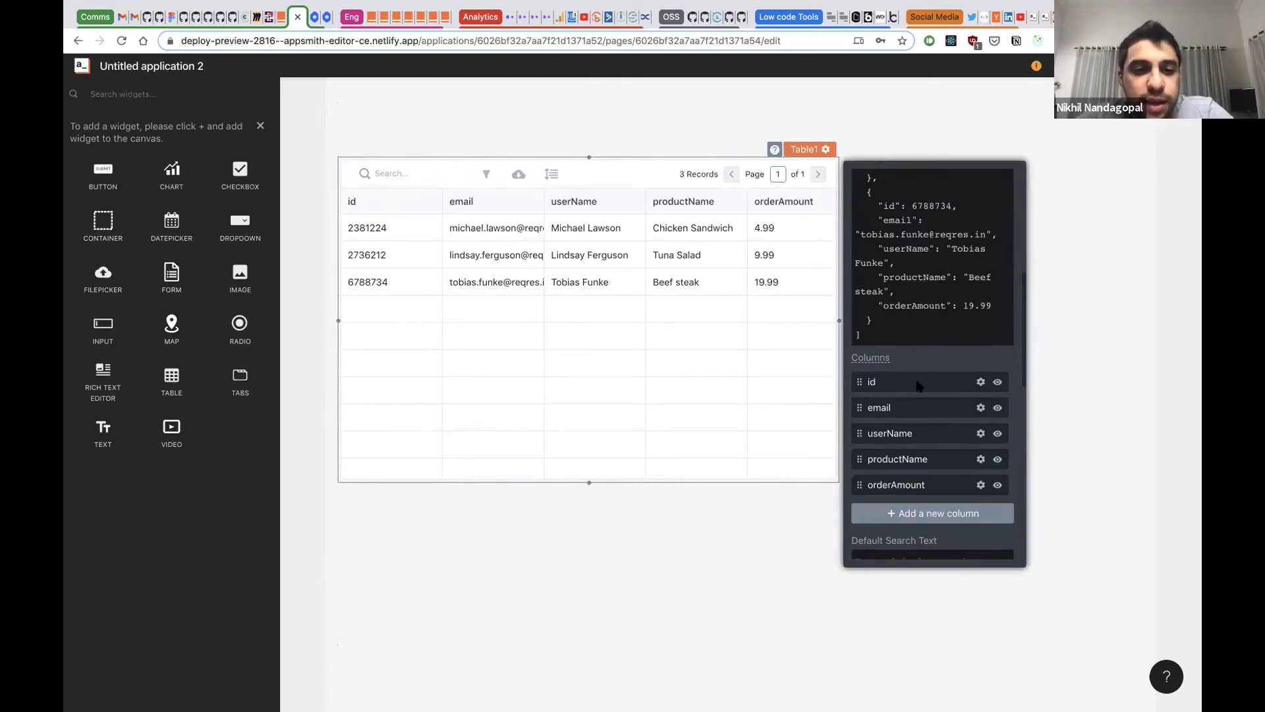
{"action": "left_click", "coordinate": [981, 382]}
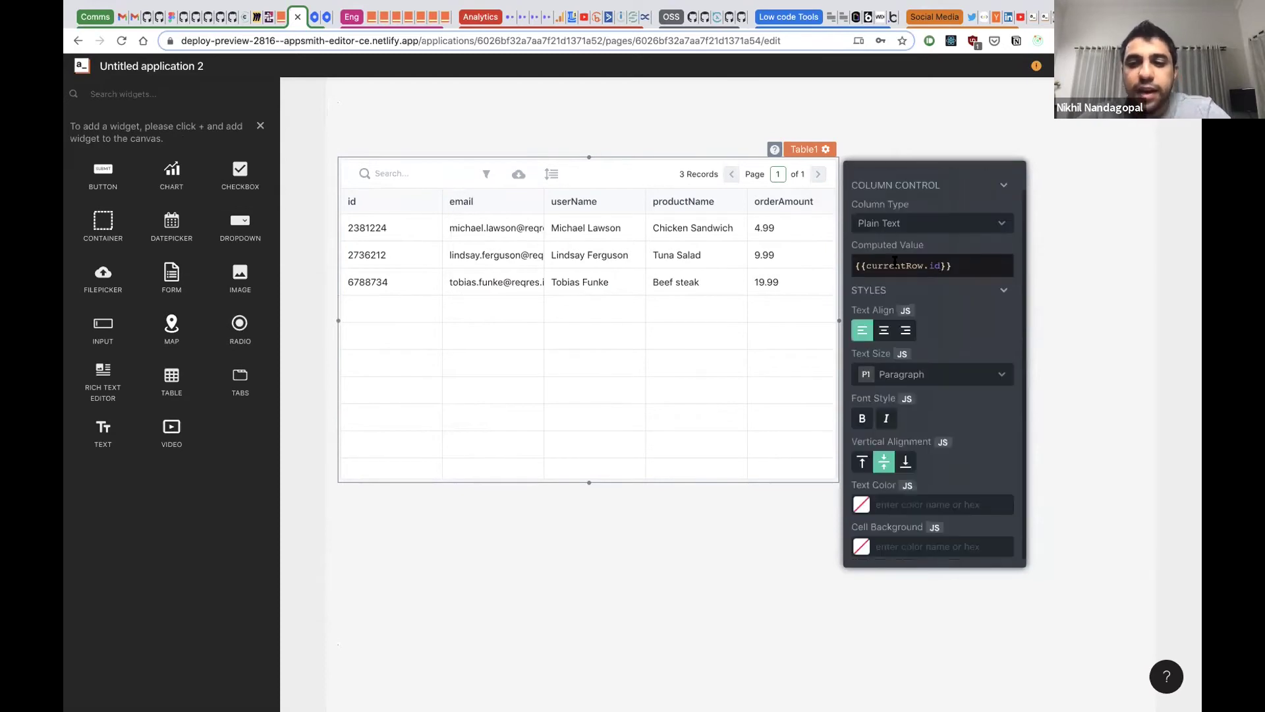
{"action": "left_click", "coordinate": [882, 261]}
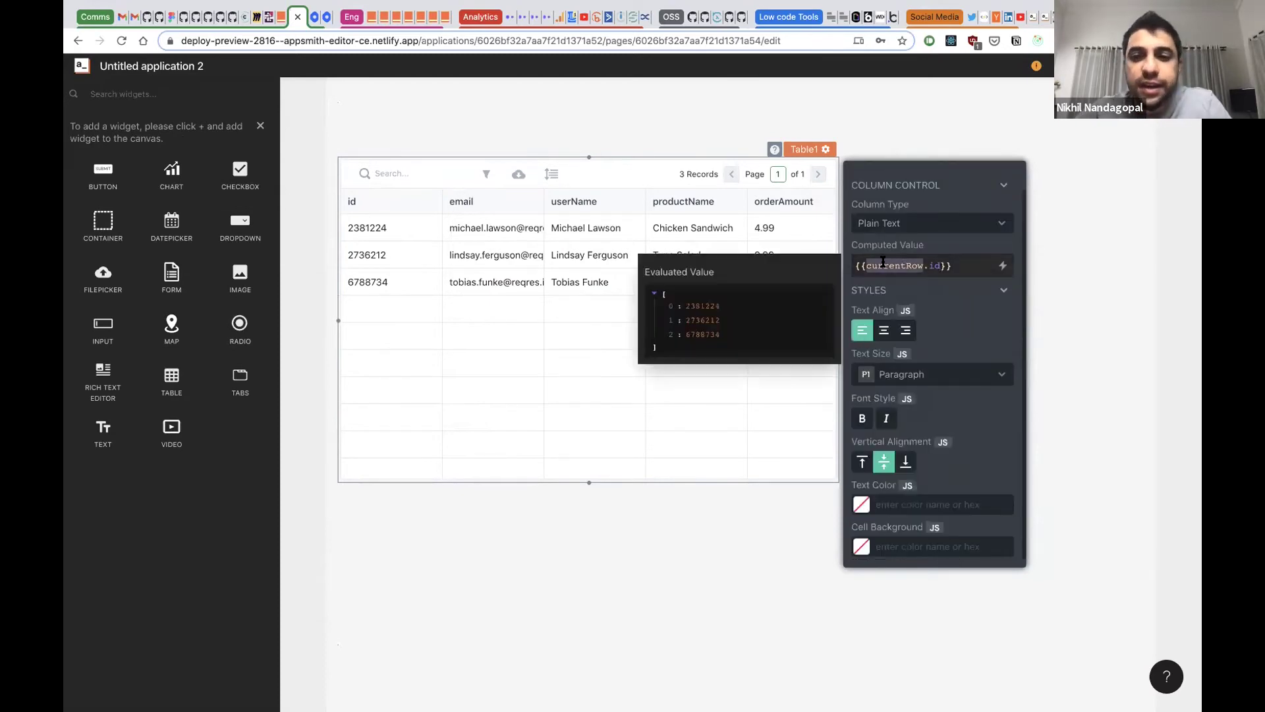
{"action": "left_click", "coordinate": [866, 265]}
{"action": "type", "text": "\"#\""}
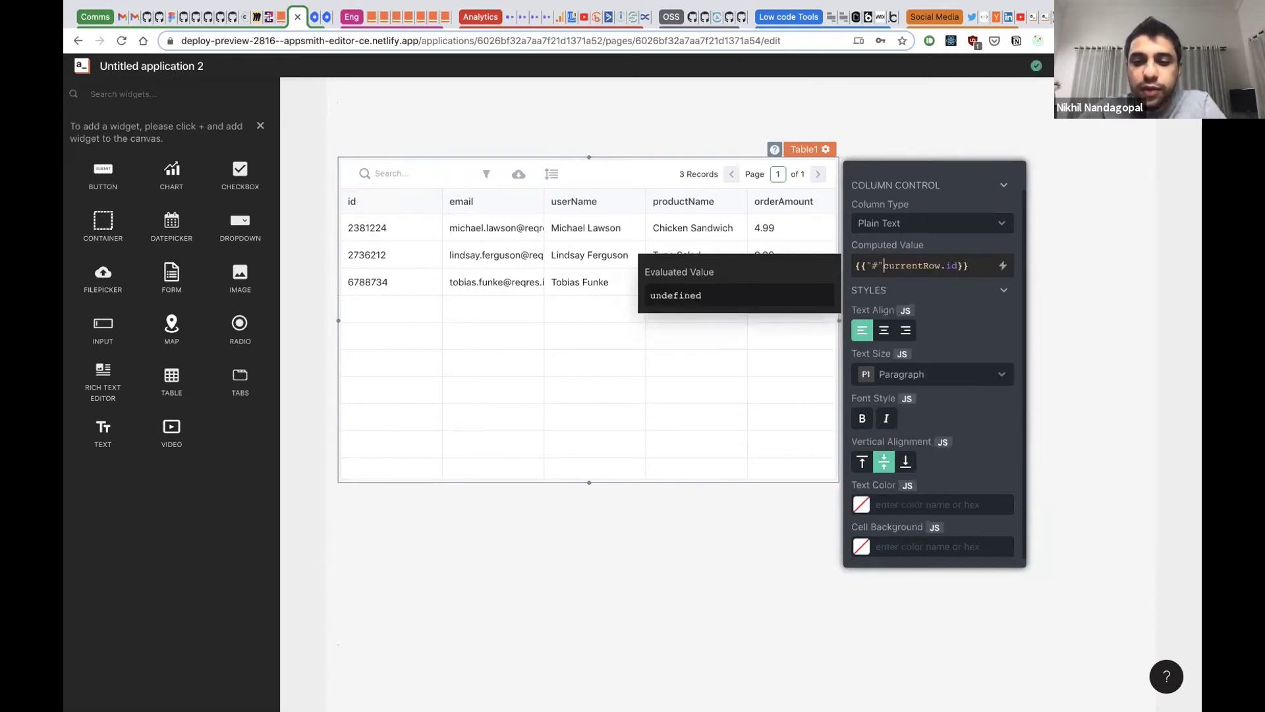
{"action": "type", "text": " +"}
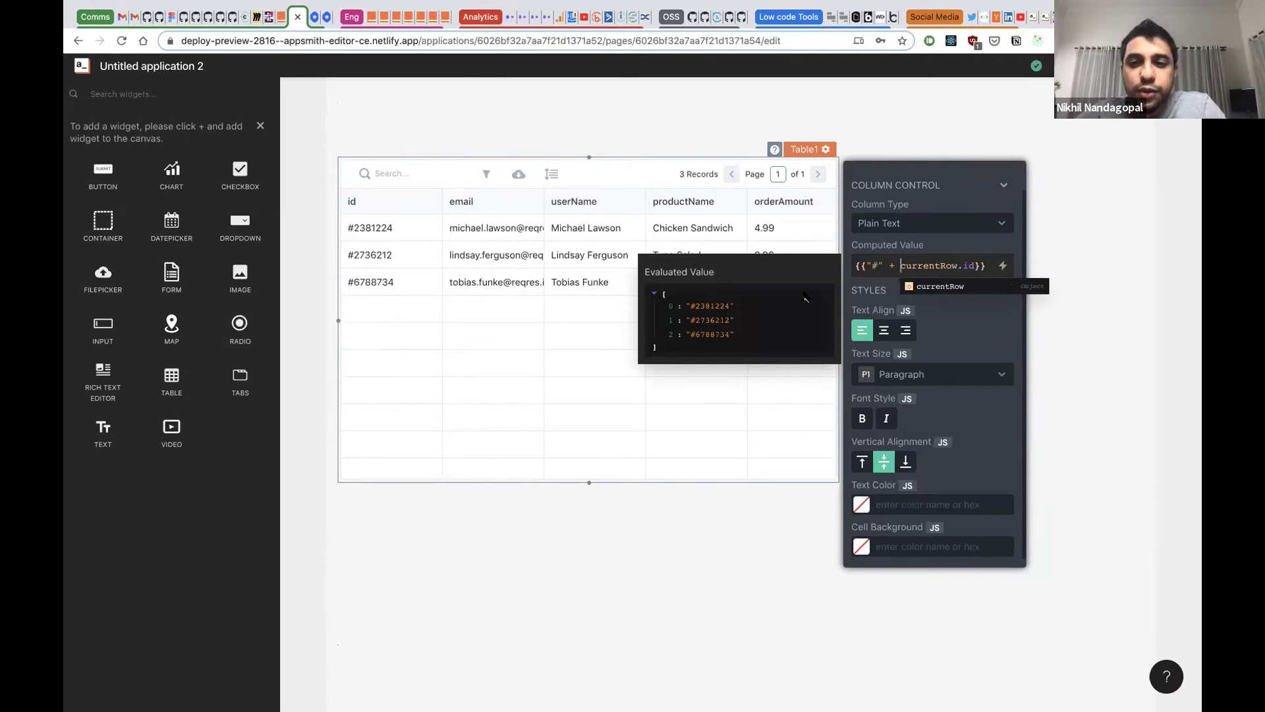
{"action": "left_click", "coordinate": [982, 324]}
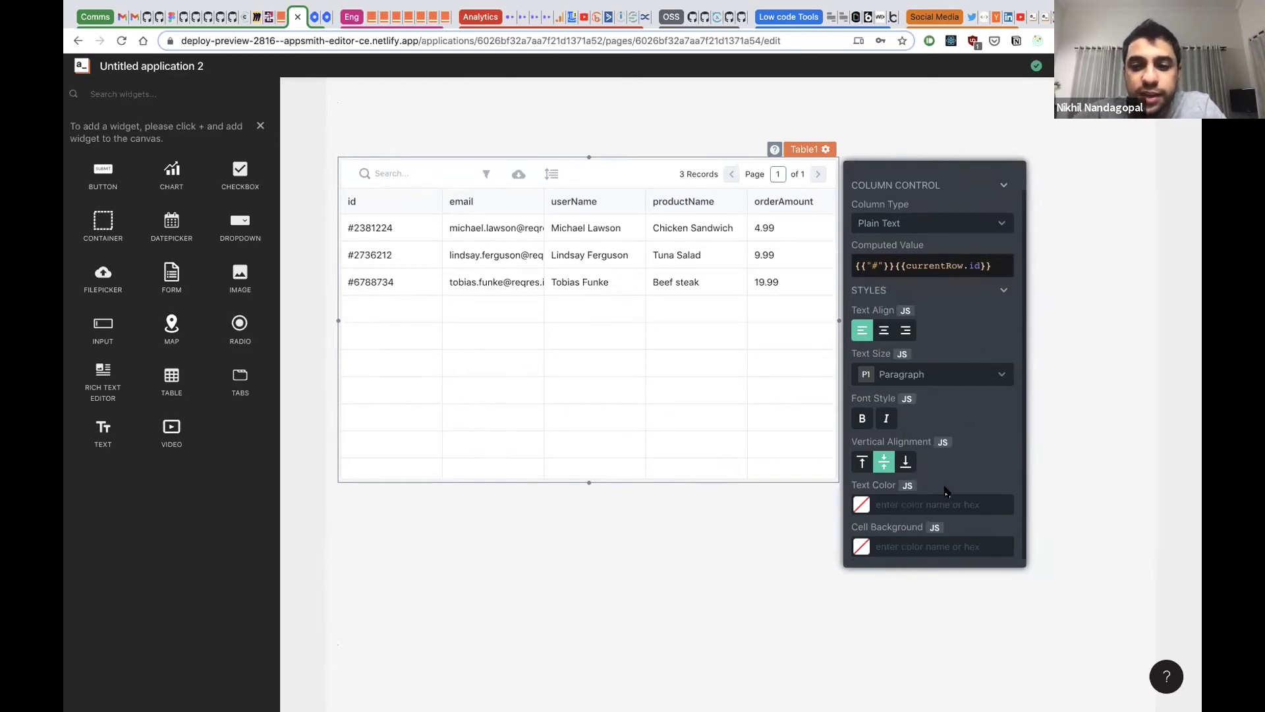
{"action": "scroll", "coordinate": [945, 488], "scroll_direction": "down", "scroll_amount": 1}
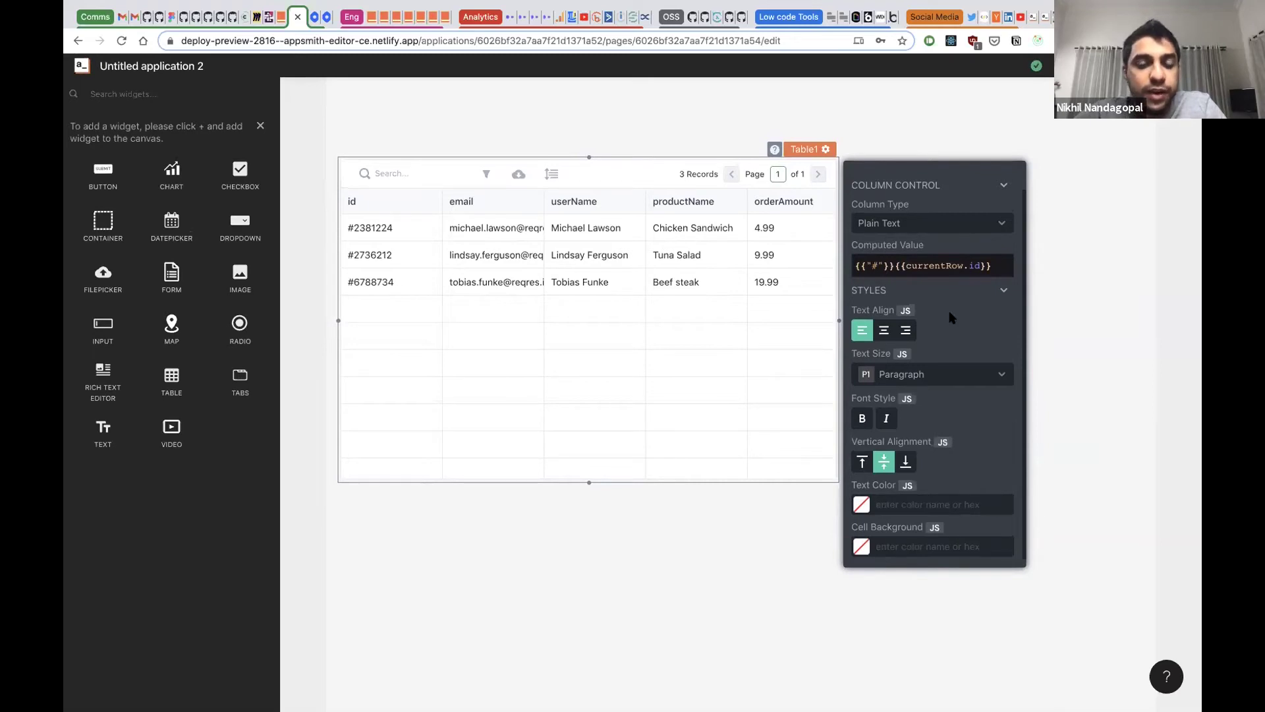
{"action": "scroll", "coordinate": [856, 183], "scroll_direction": "up", "scroll_amount": 1}
{"action": "left_click", "coordinate": [856, 180]}
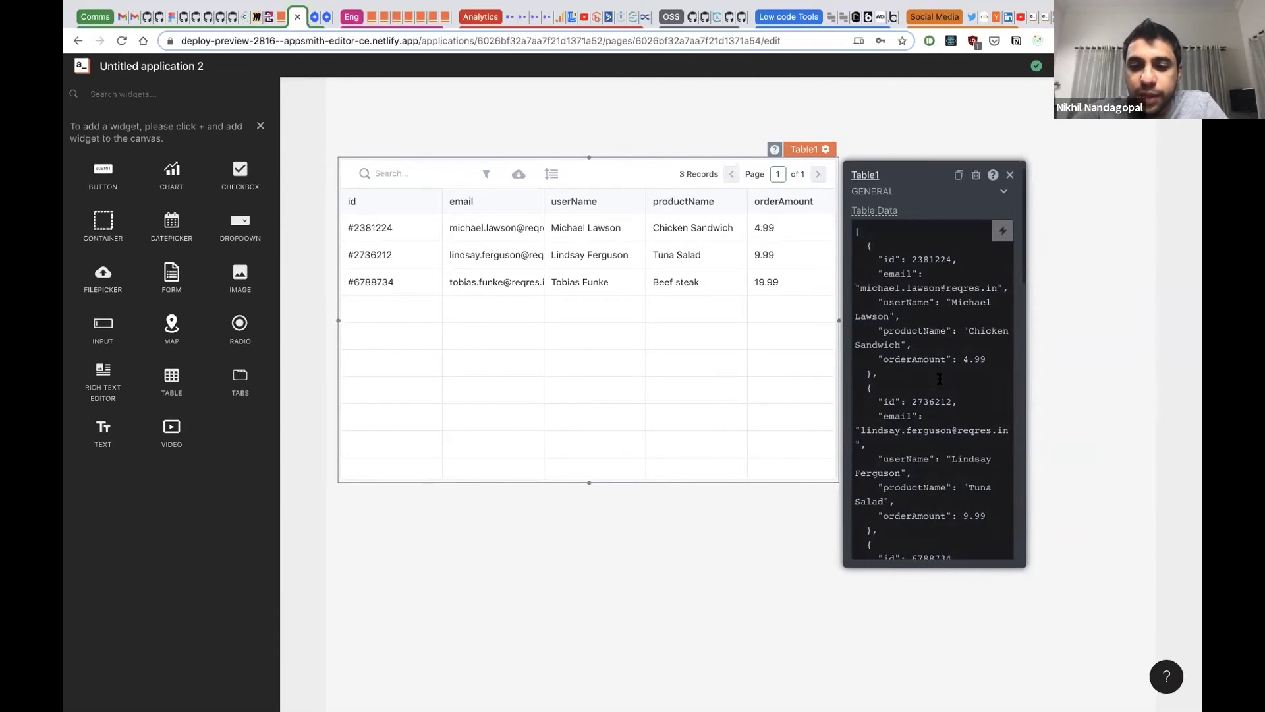
Step: Switch the cell background of the orderAmount column to a JavaScript expression
{"action": "scroll", "coordinate": [940, 379], "scroll_direction": "down", "scroll_amount": 6}
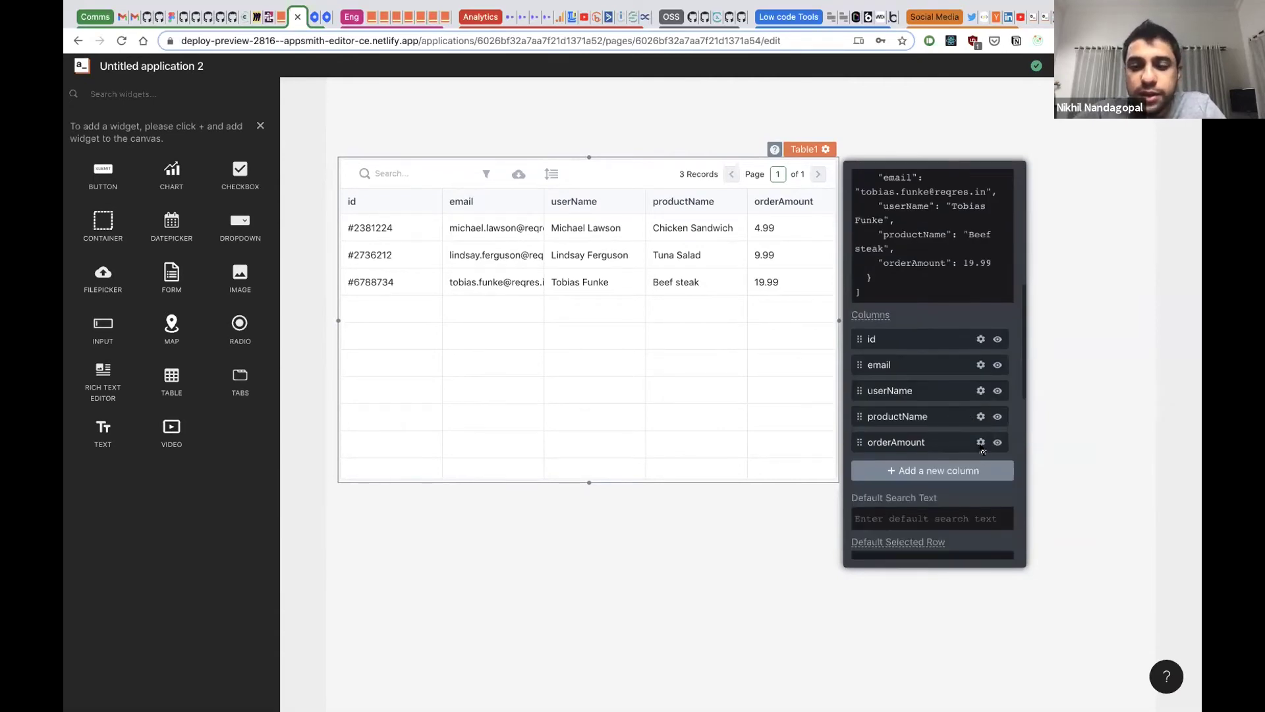
{"action": "left_click", "coordinate": [981, 442]}
{"action": "scroll", "coordinate": [926, 512], "scroll_direction": "down", "scroll_amount": 1}
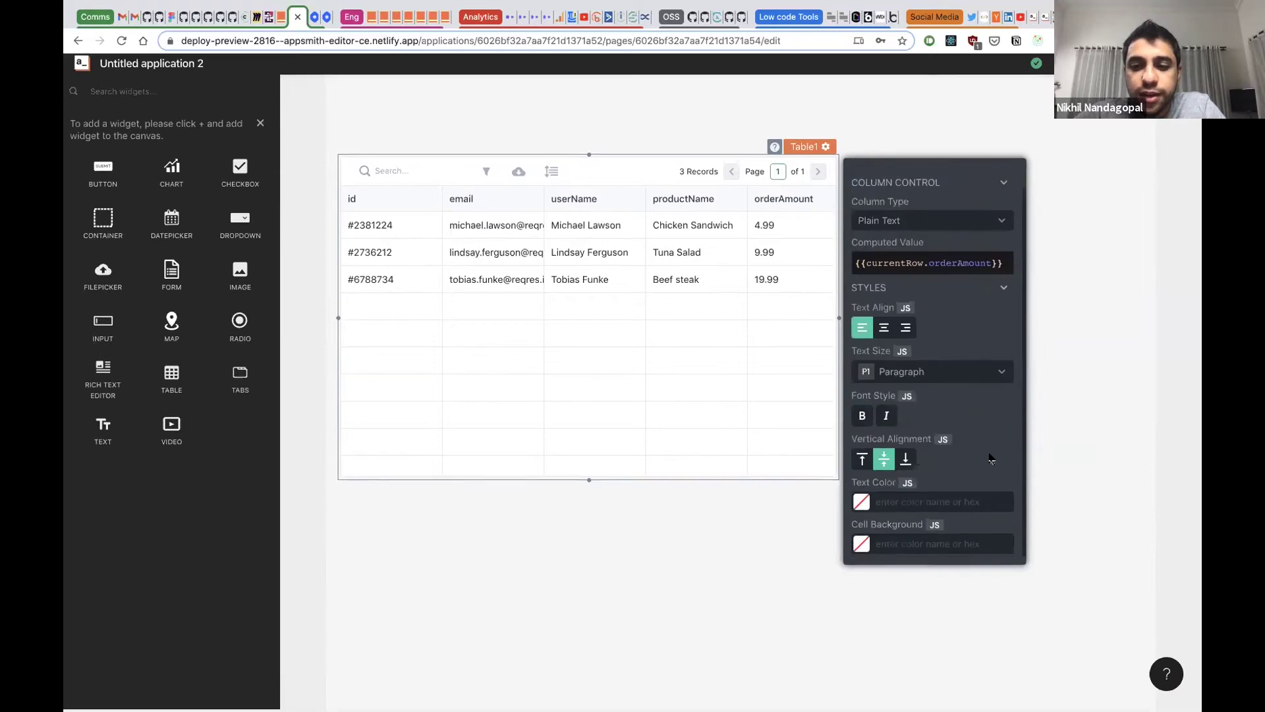
{"action": "left_click", "coordinate": [933, 528]}
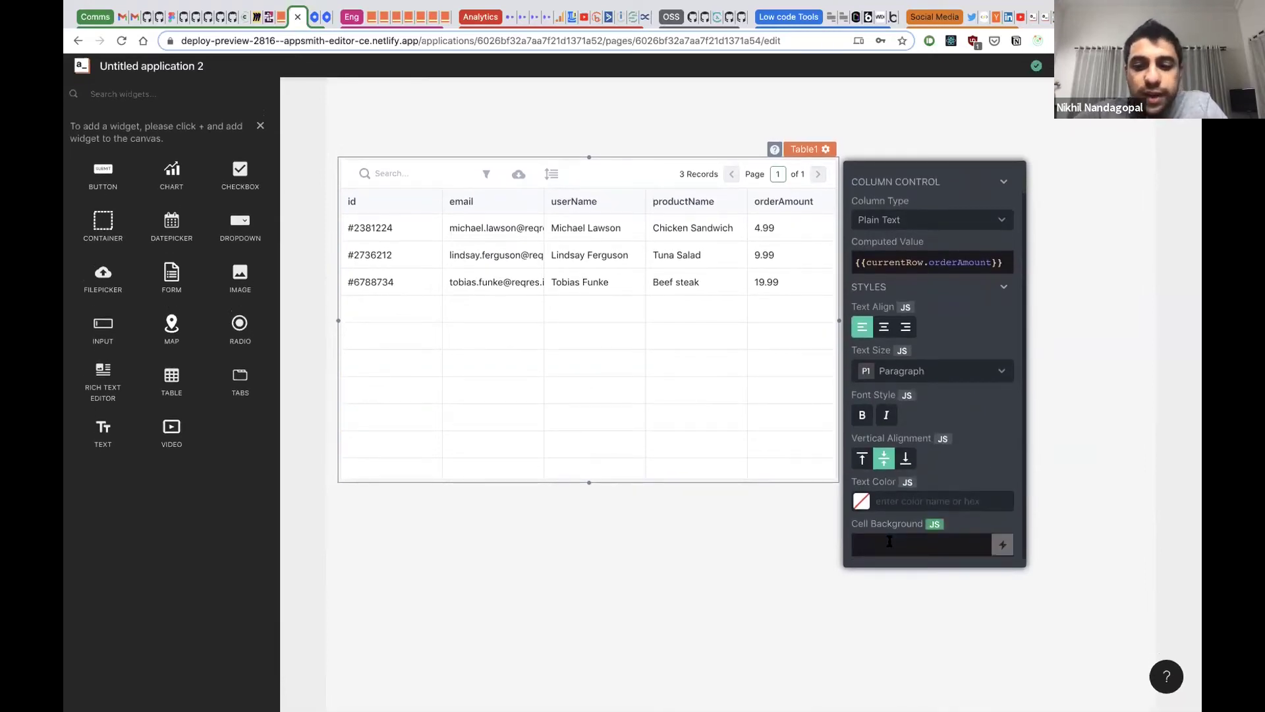
Step: Set the orderAmount cell background expression to {{currentRow.orderAmount > 10 ? "red" : "green"}}
{"action": "left_click", "coordinate": [890, 542]}
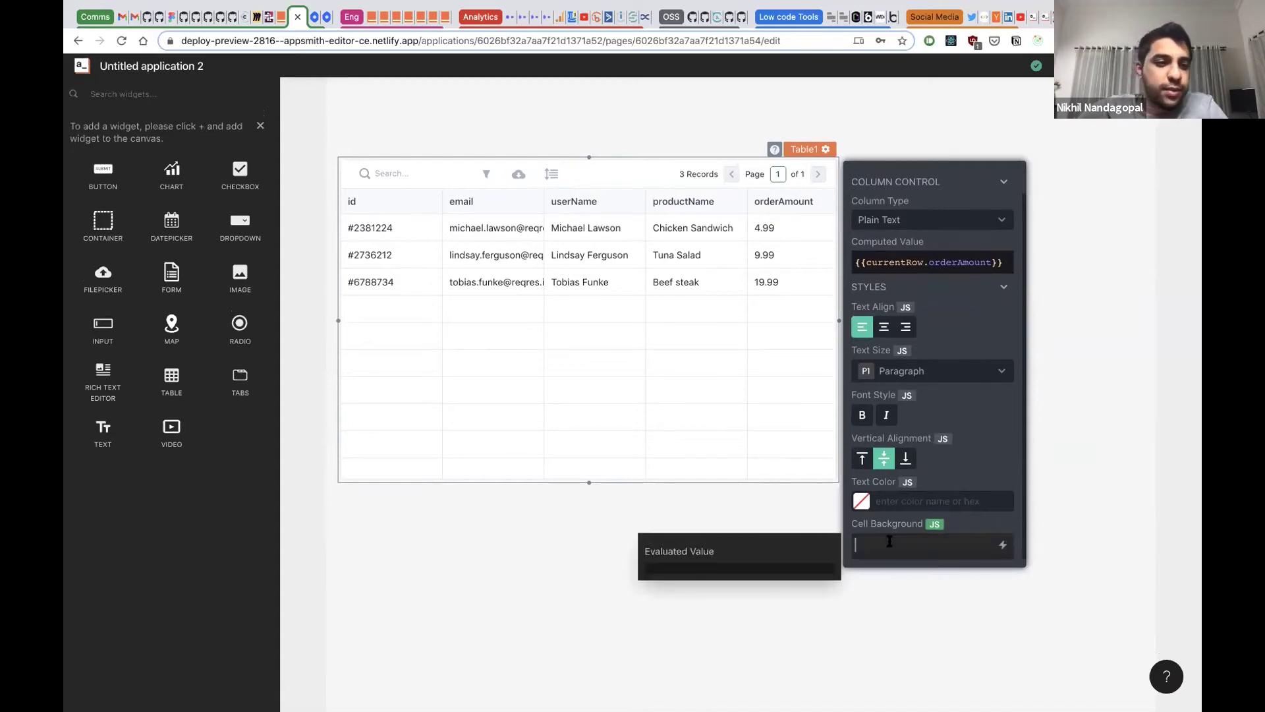
{"action": "type", "text": "{{"}
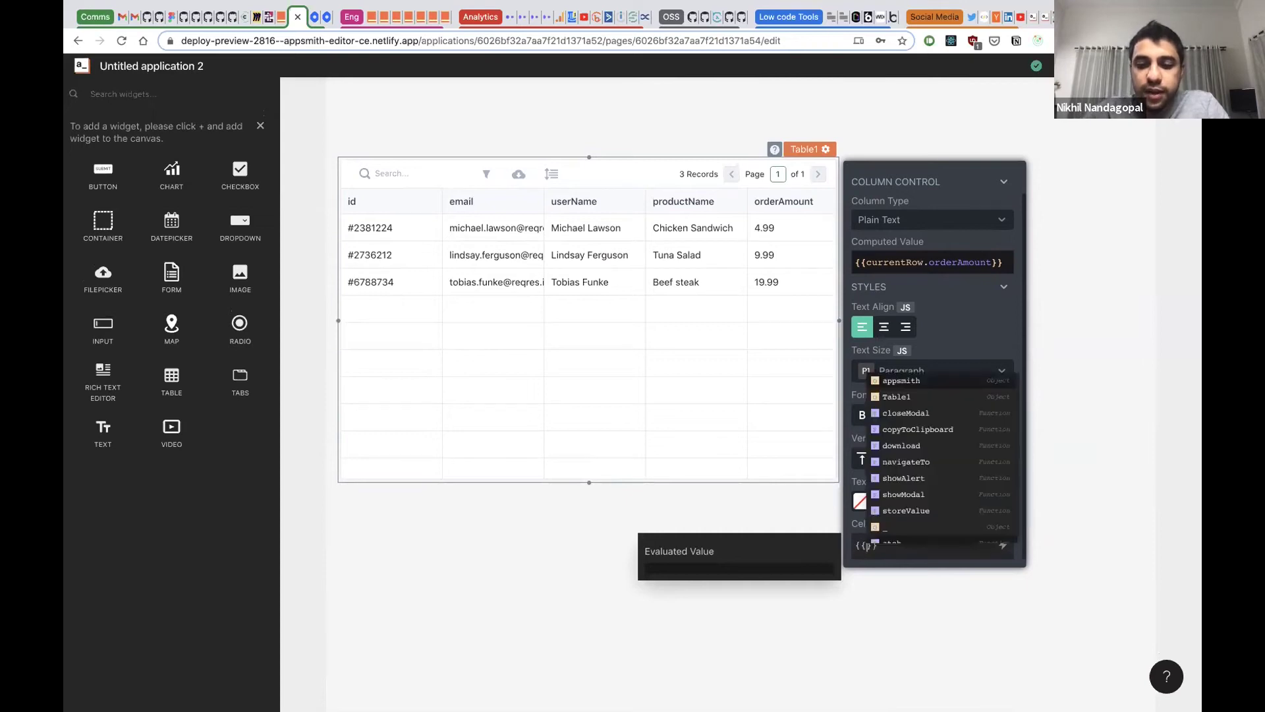
{"action": "type", "text": "currentRow."}
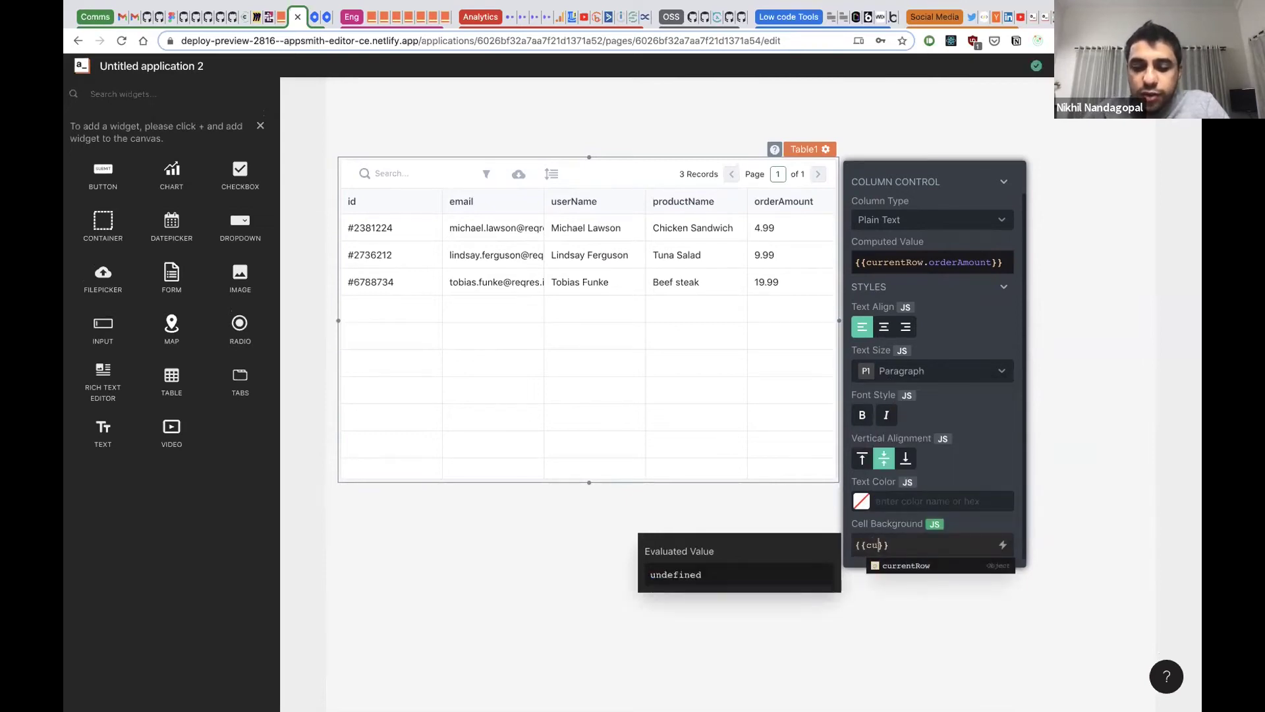
{"action": "key", "text": "Return"}
{"action": "type", "text": "."}
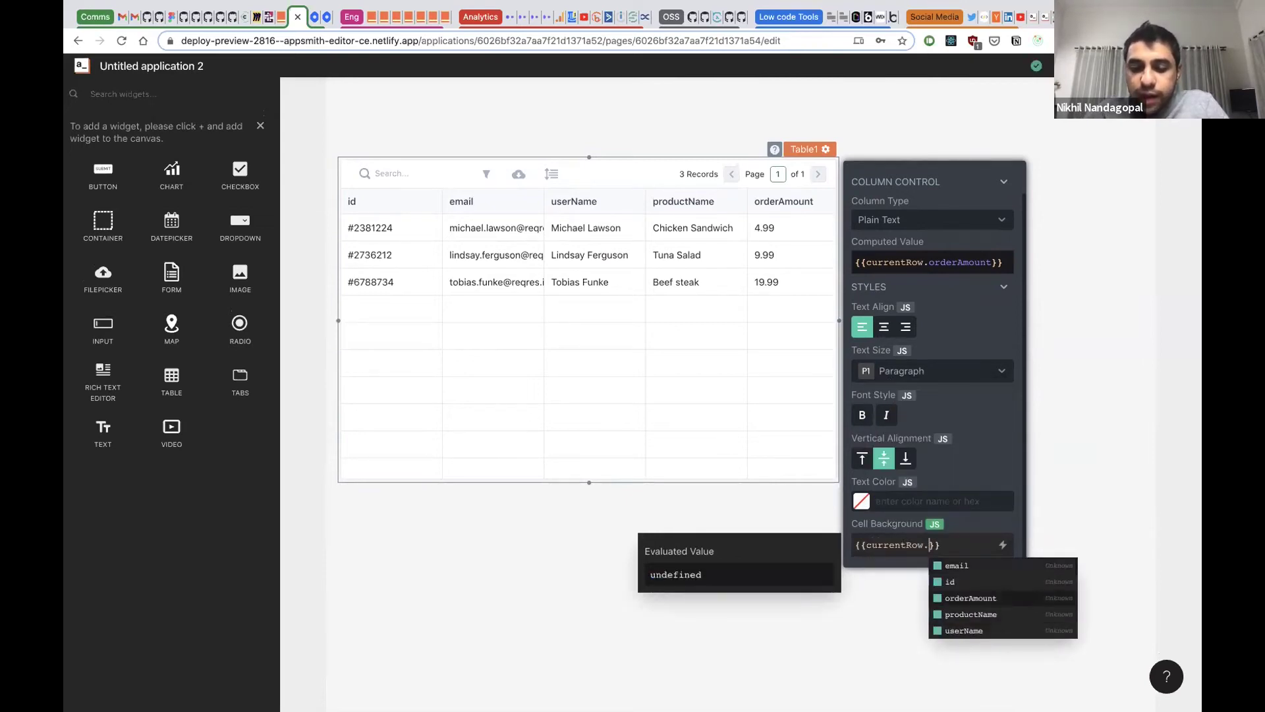
{"action": "key", "text": "Return"}
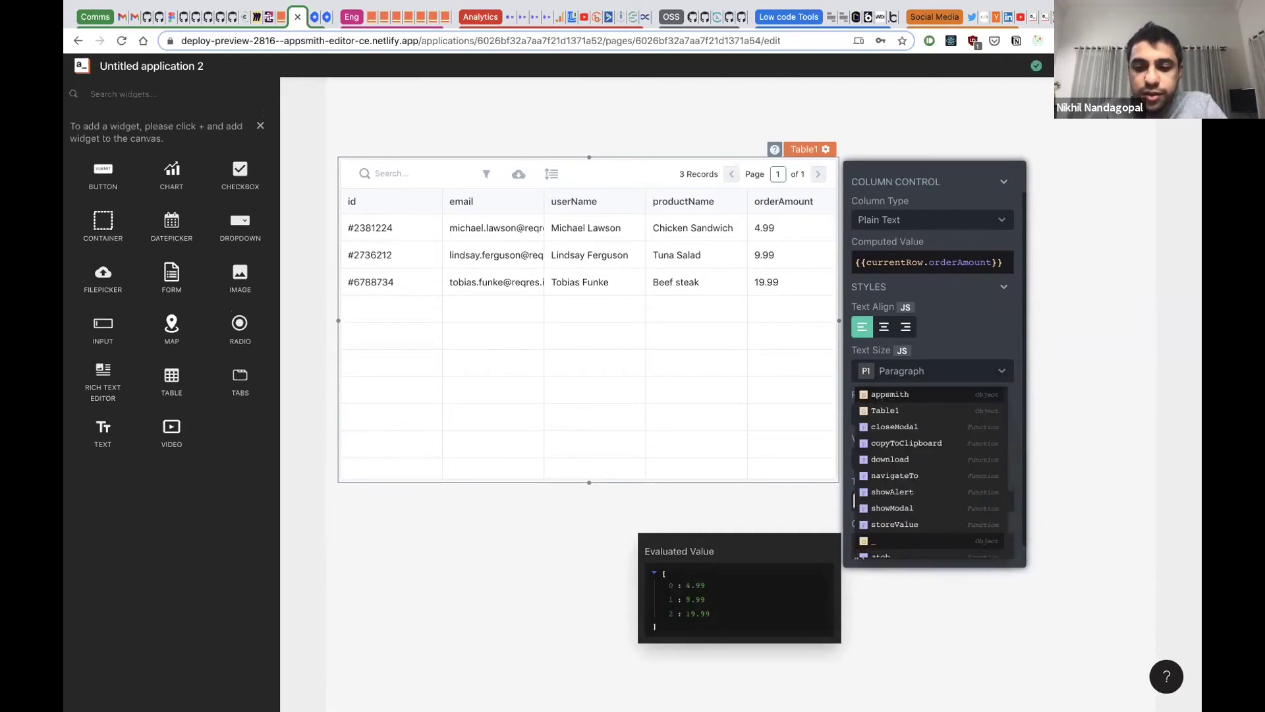
{"action": "type", "text": "> 10"}
{"action": "type", "text": " ? \""}
{"action": "type", "text": "red\" : \""}
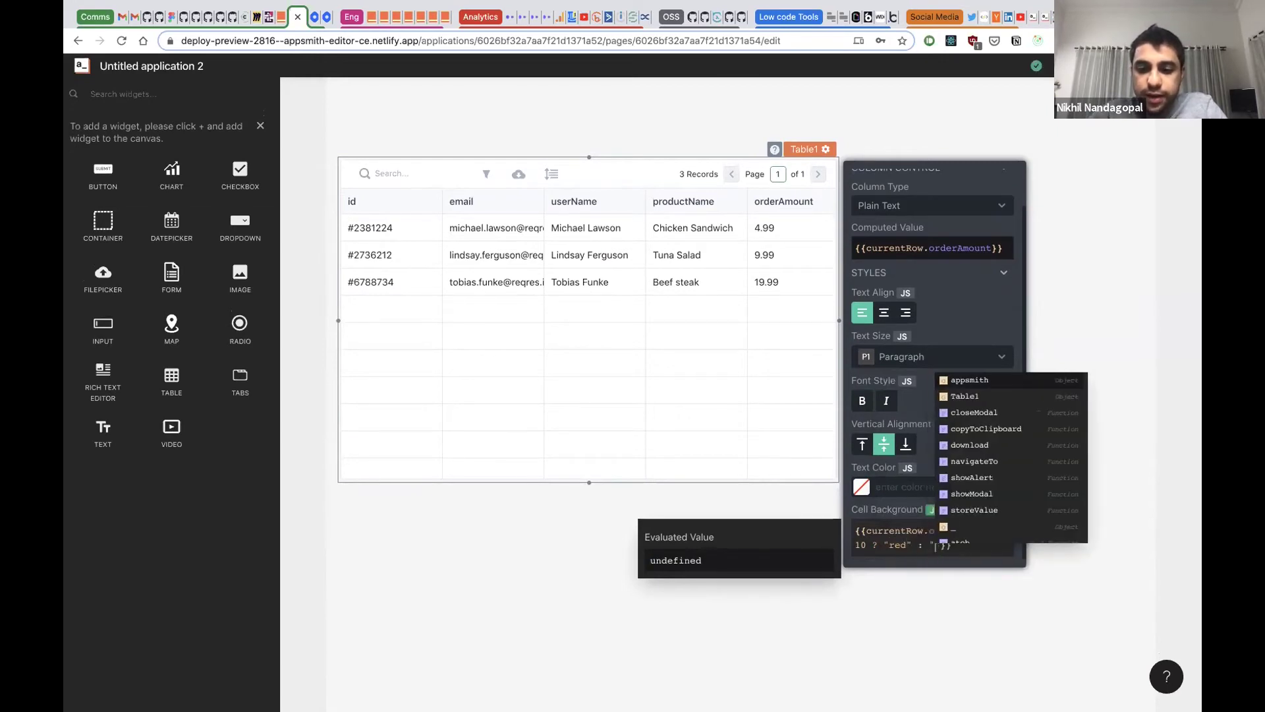
{"action": "type", "text": "gre"}
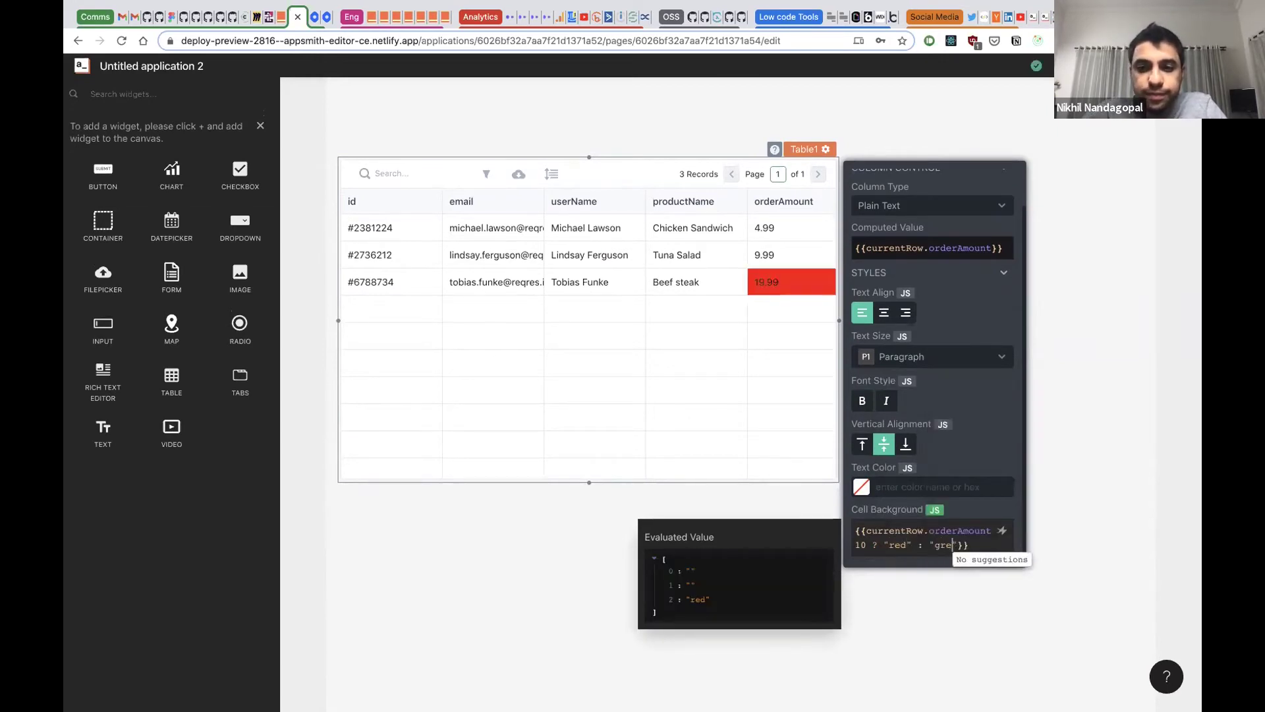
{"action": "type", "text": "en"}
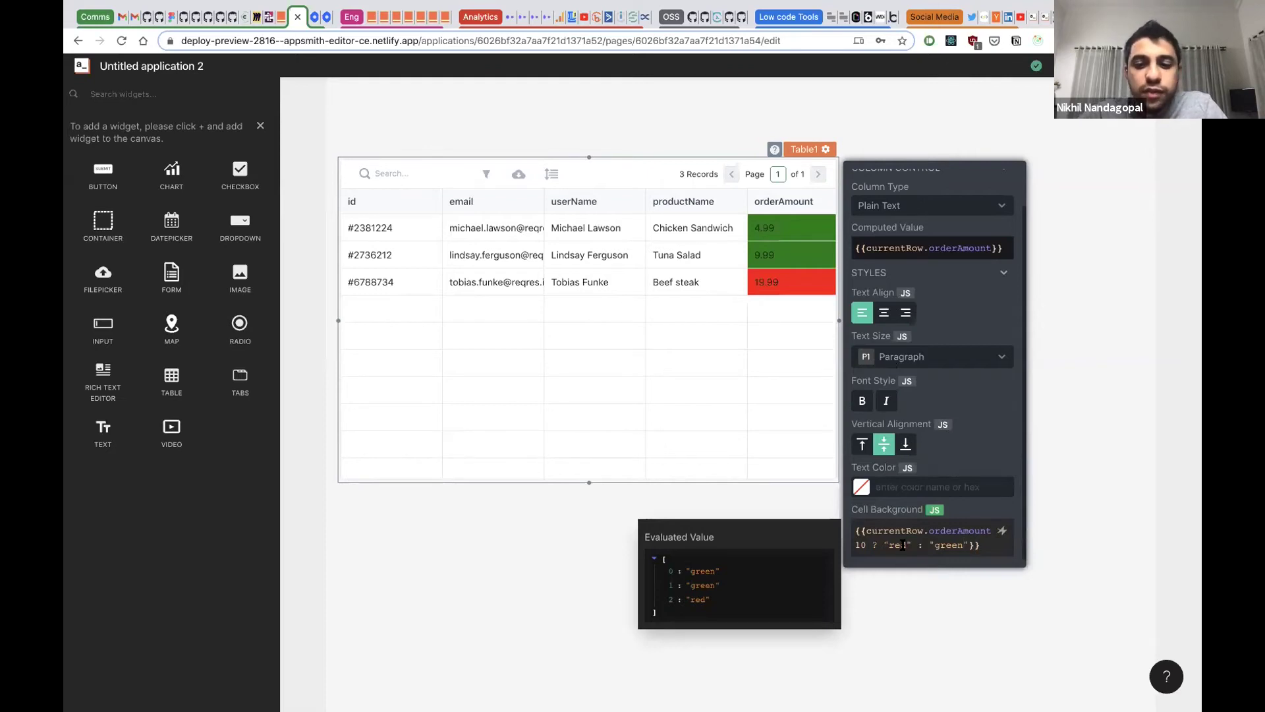
Step: Replace orderAmount with userName as the field tested in the cell background expression
{"action": "double_click", "coordinate": [938, 530]}
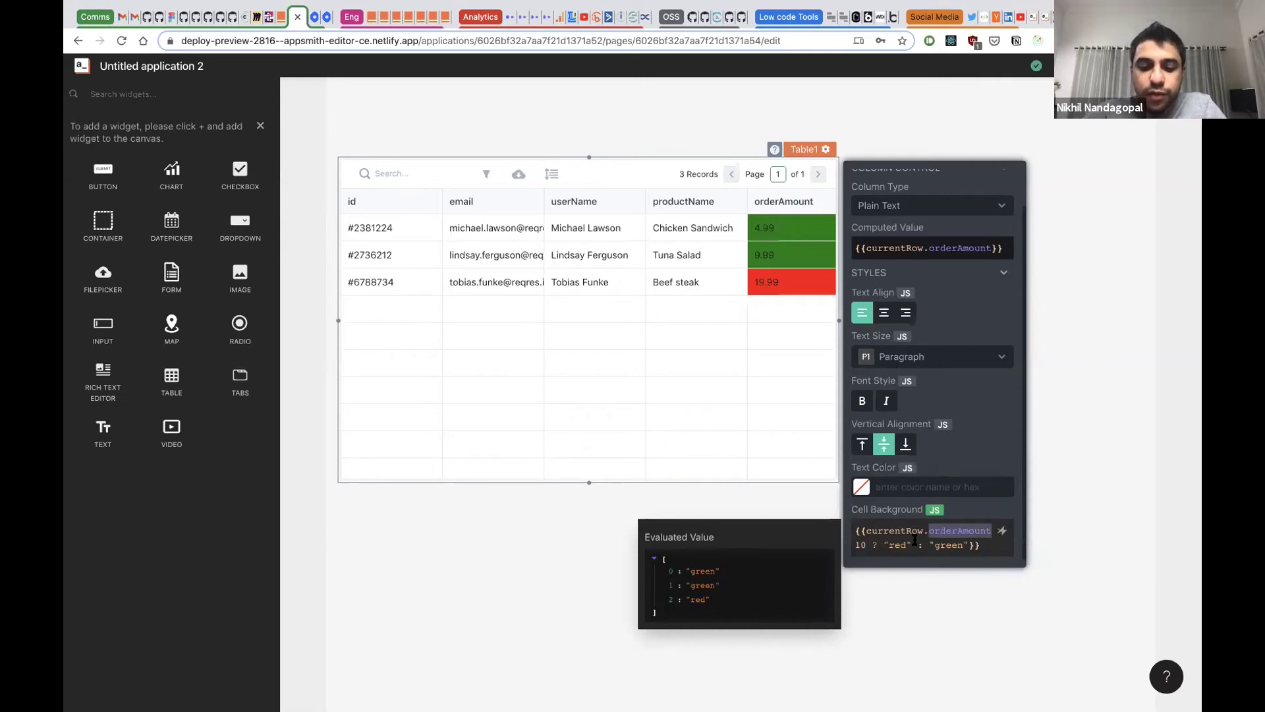
{"action": "type", "text": "u"}
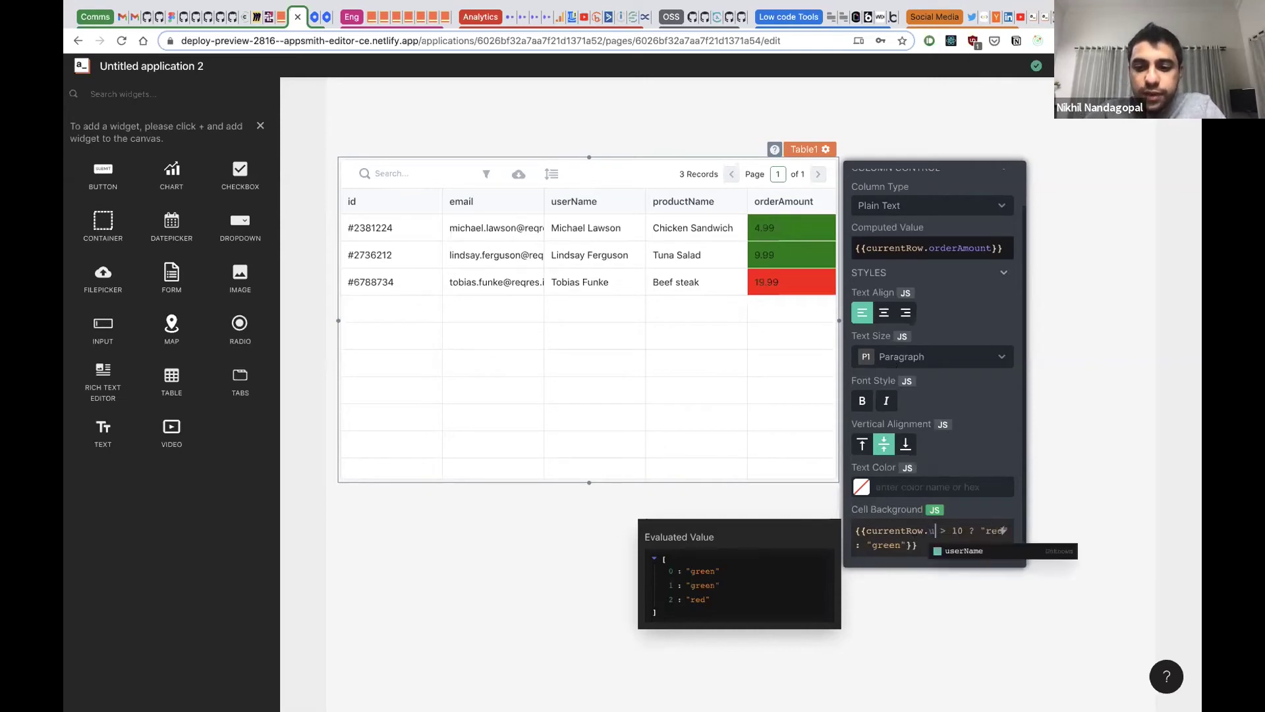
{"action": "key", "text": "Return"}
{"action": "key", "text": "Right"}
{"action": "key", "text": "Right"}
{"action": "key", "text": "Right"}
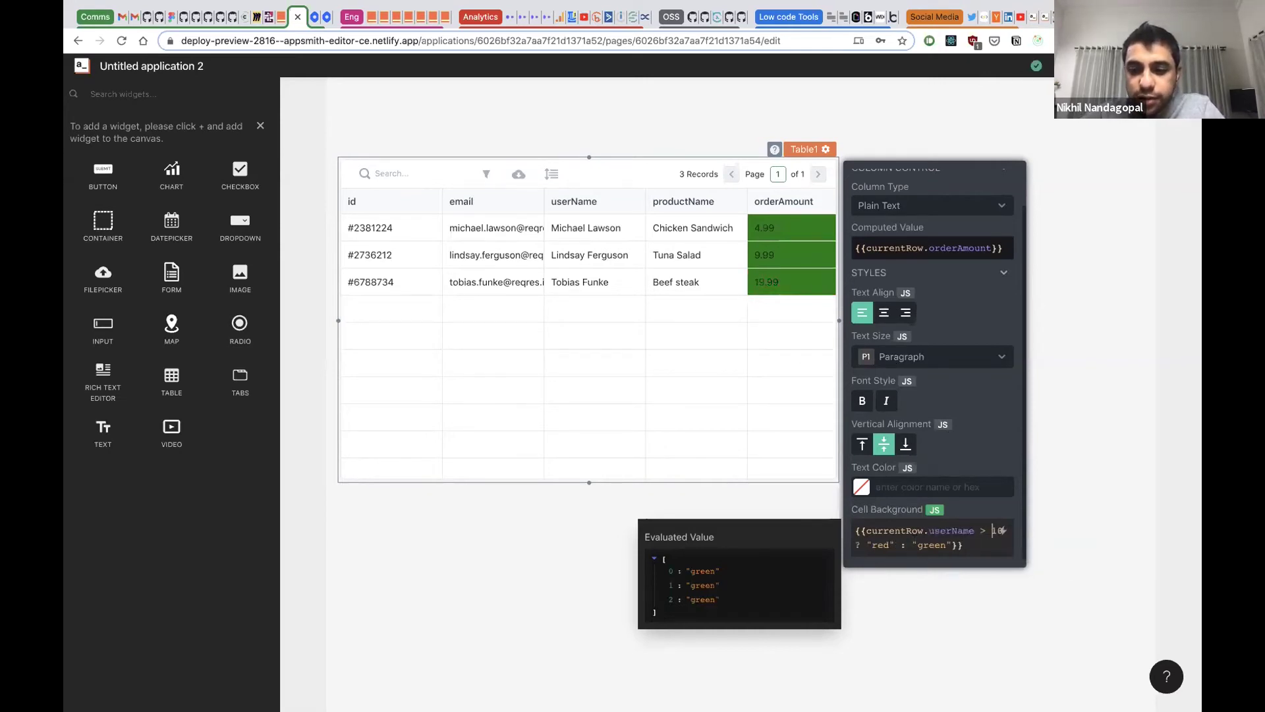
Step: Replace the "> 10" comparison in the cell background expression with .includes("Mic") on currentRow.userName
{"action": "key", "text": "Left"}
{"action": "key", "text": "Left"}
{"action": "key", "text": "Delete"}
{"action": "key", "text": "Delete"}
{"action": "key", "text": "Delete"}
{"action": "key", "text": "Delete"}
{"action": "key", "text": "Delete"}
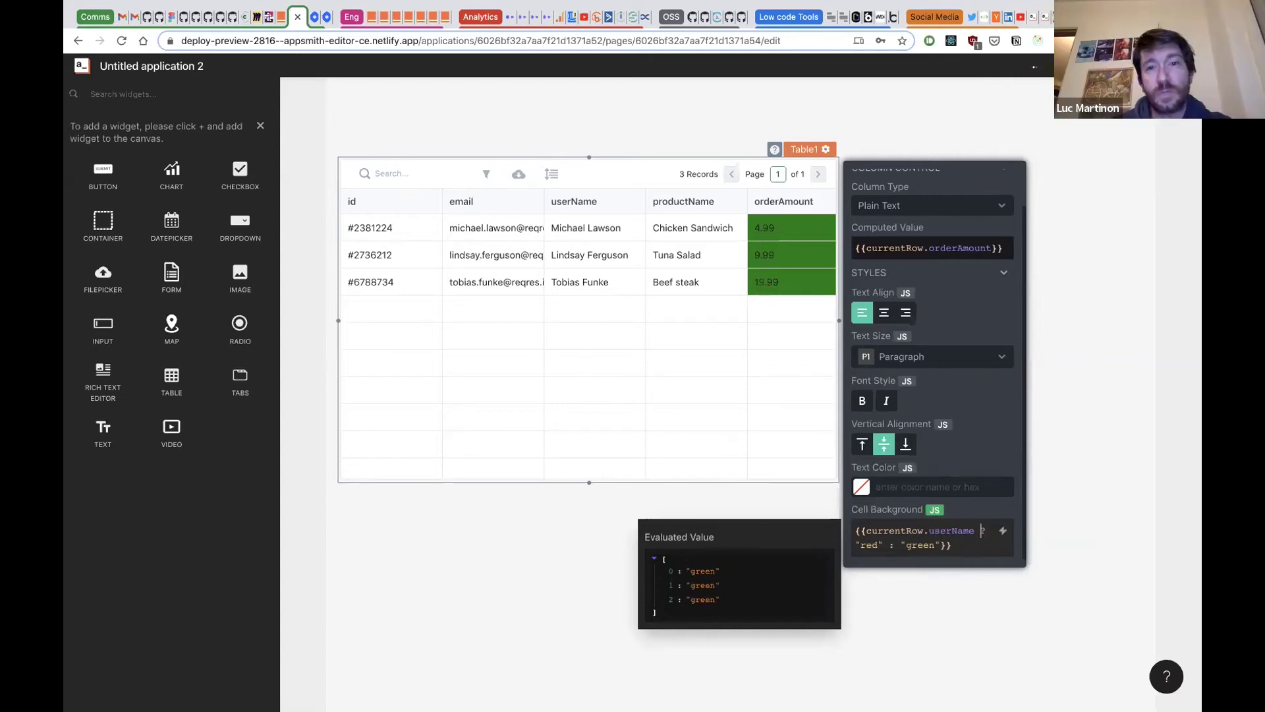
{"action": "key", "text": "Left"}
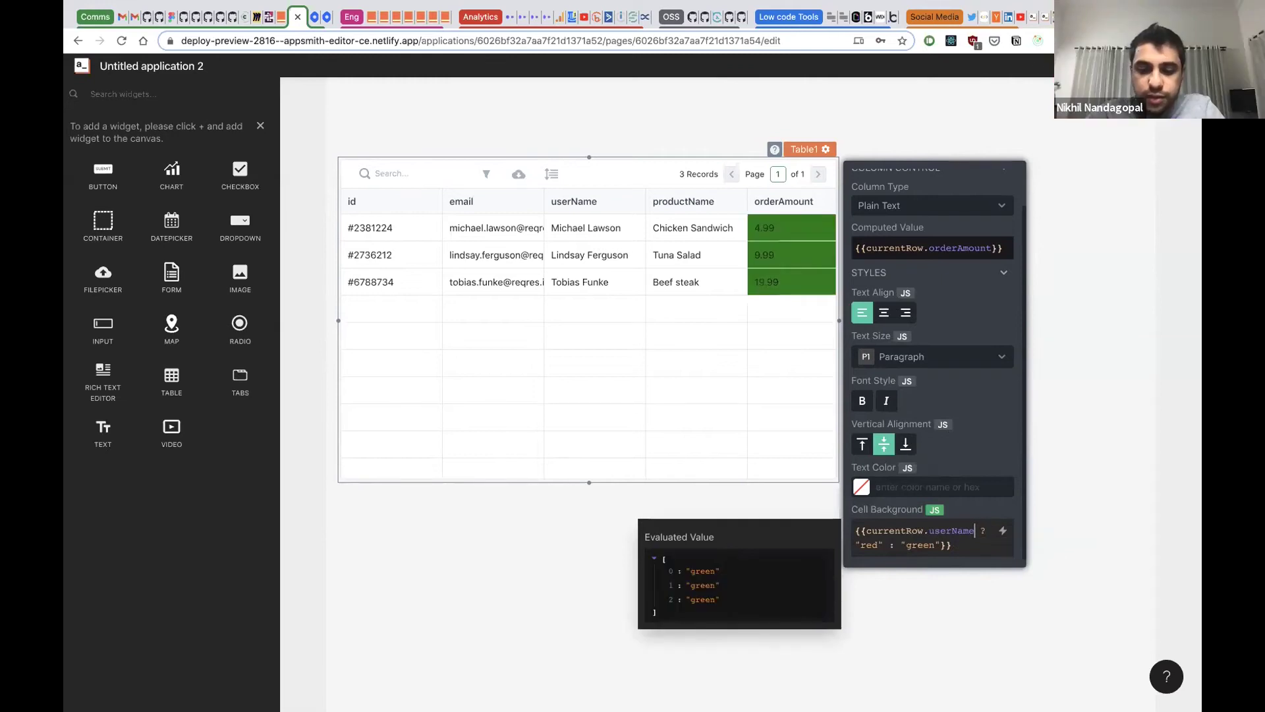
{"action": "type", "text": ".includes(\"Mic"}
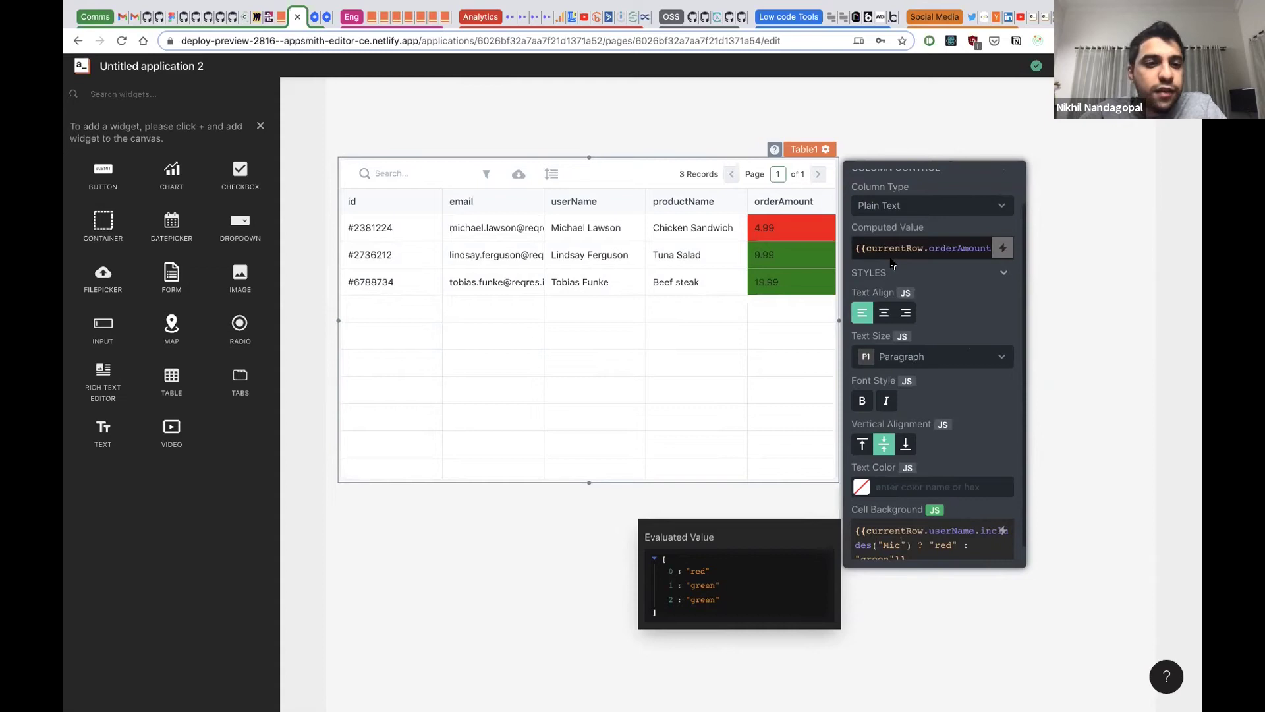
Step: Examine the orderAmount column's type setting and its Column Control and Styles sections, collapsing and expanding each section
{"action": "scroll", "coordinate": [896, 260], "scroll_direction": "up", "scroll_amount": 2}
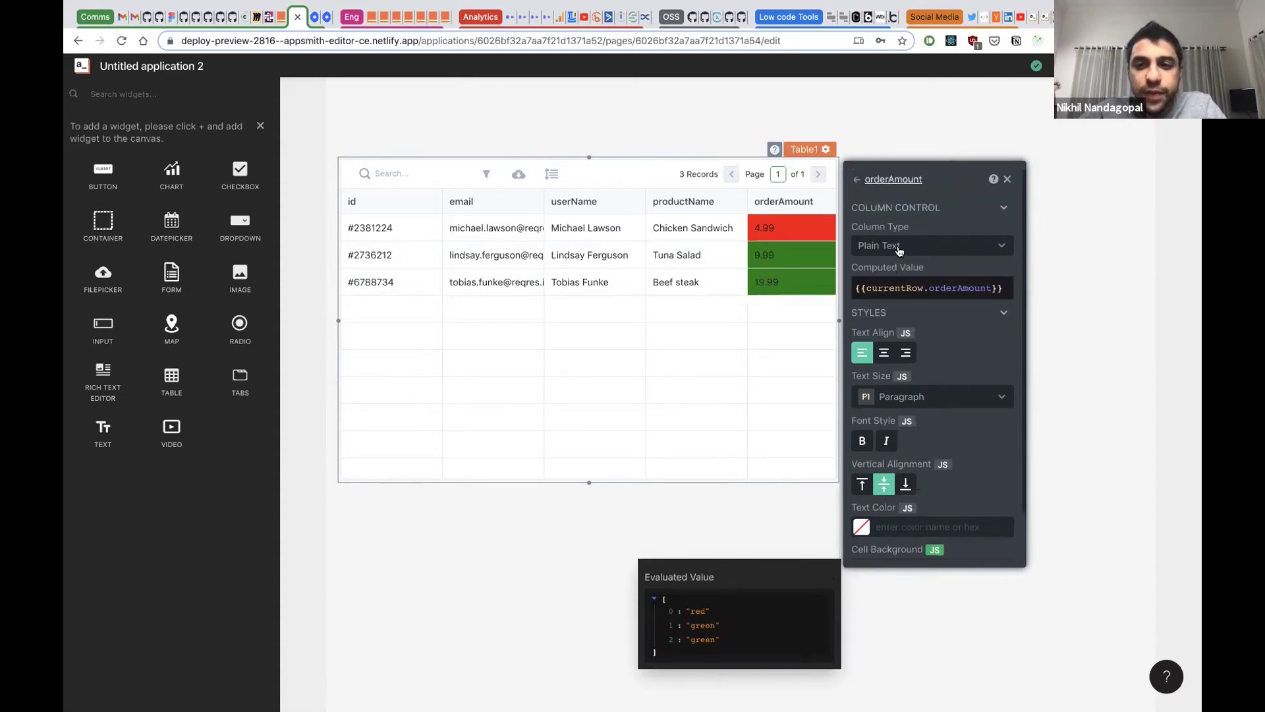
{"action": "left_click", "coordinate": [899, 251]}
{"action": "left_click", "coordinate": [947, 217]}
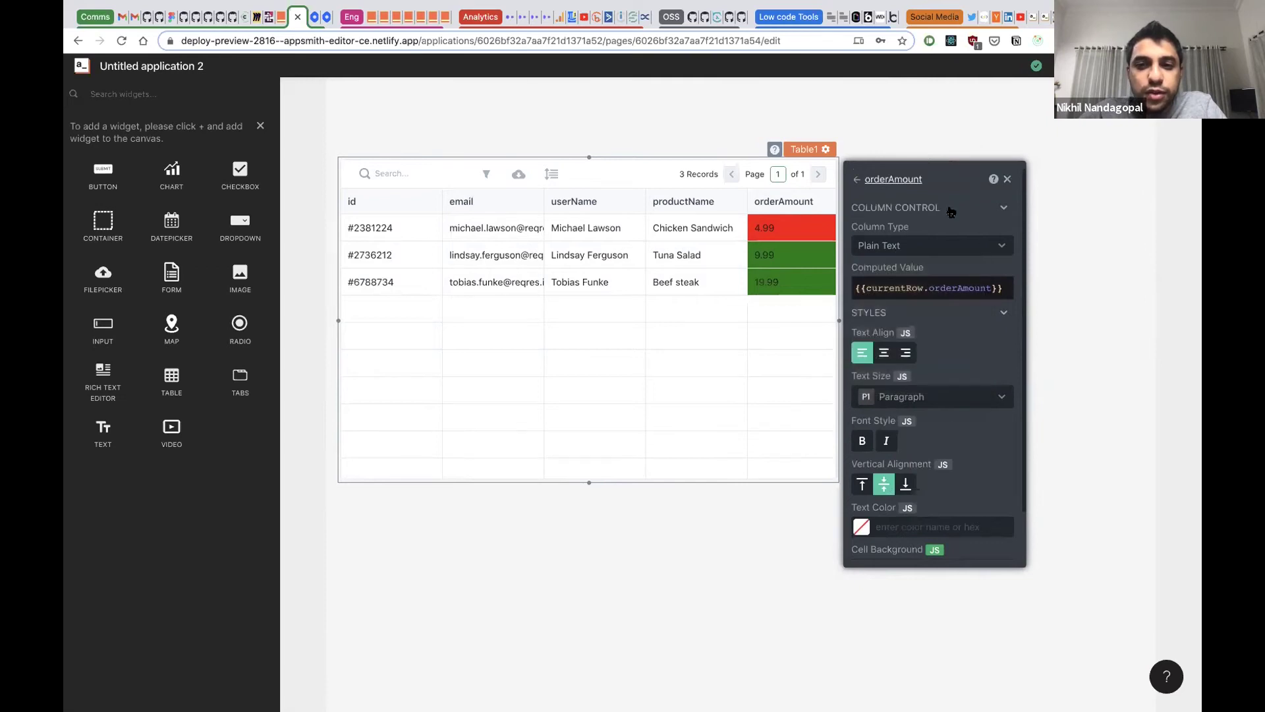
{"action": "left_click", "coordinate": [950, 210]}
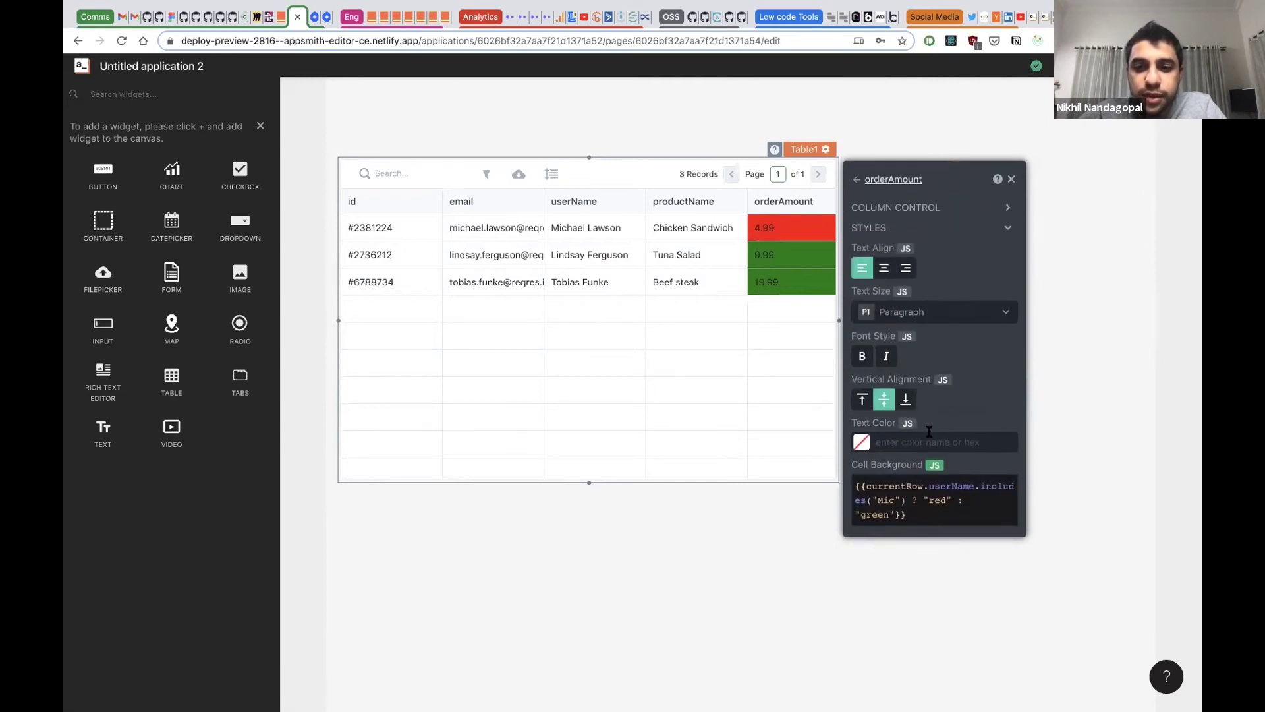
{"action": "left_click", "coordinate": [944, 227]}
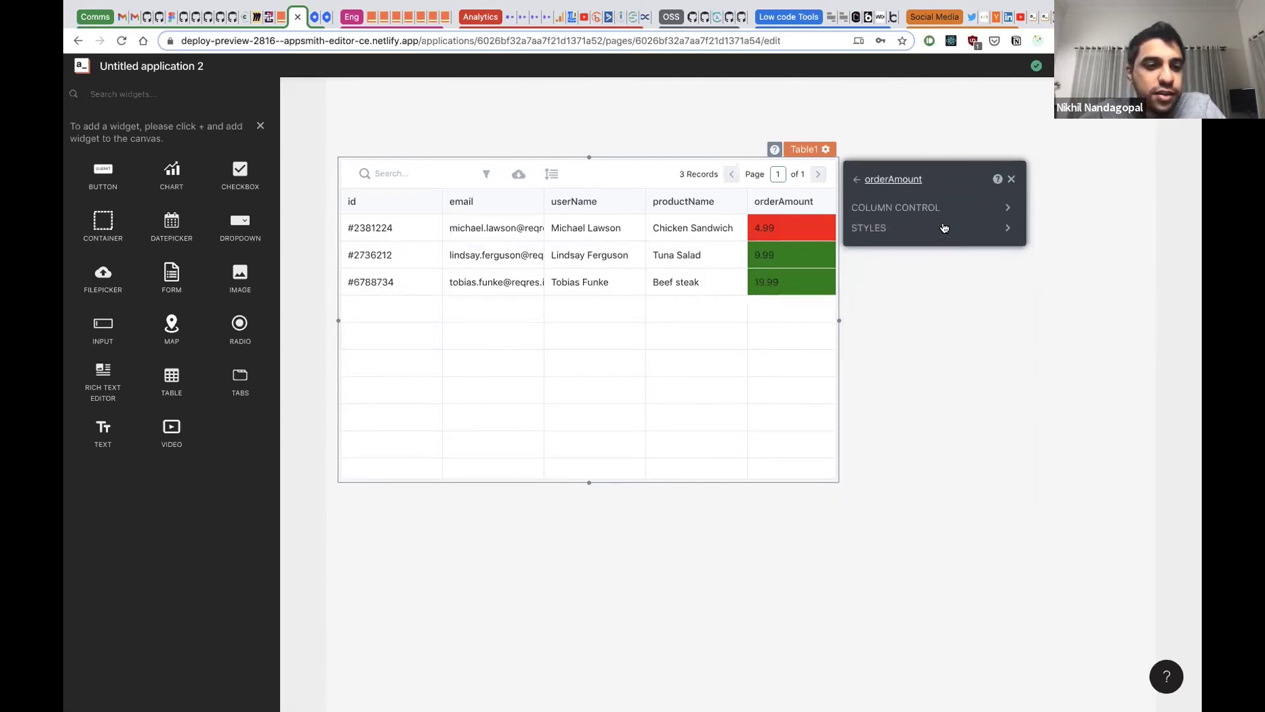
{"action": "left_click", "coordinate": [944, 211]}
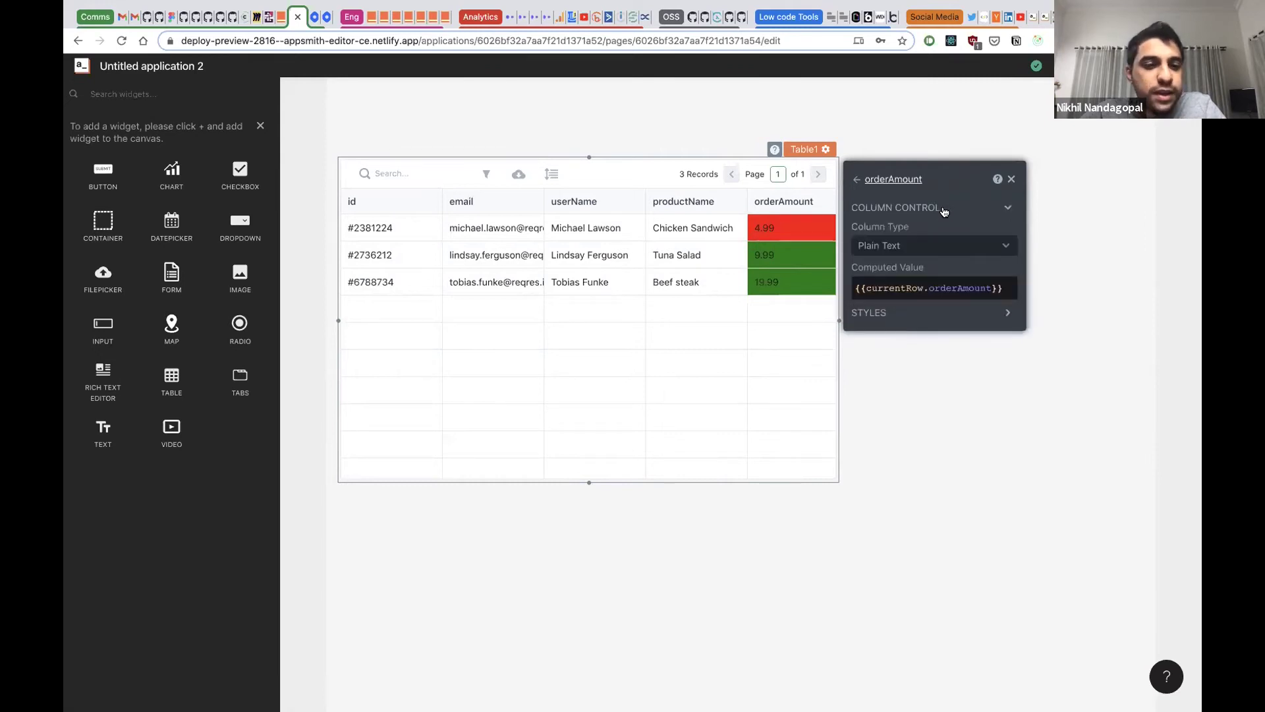
{"action": "left_click", "coordinate": [920, 321]}
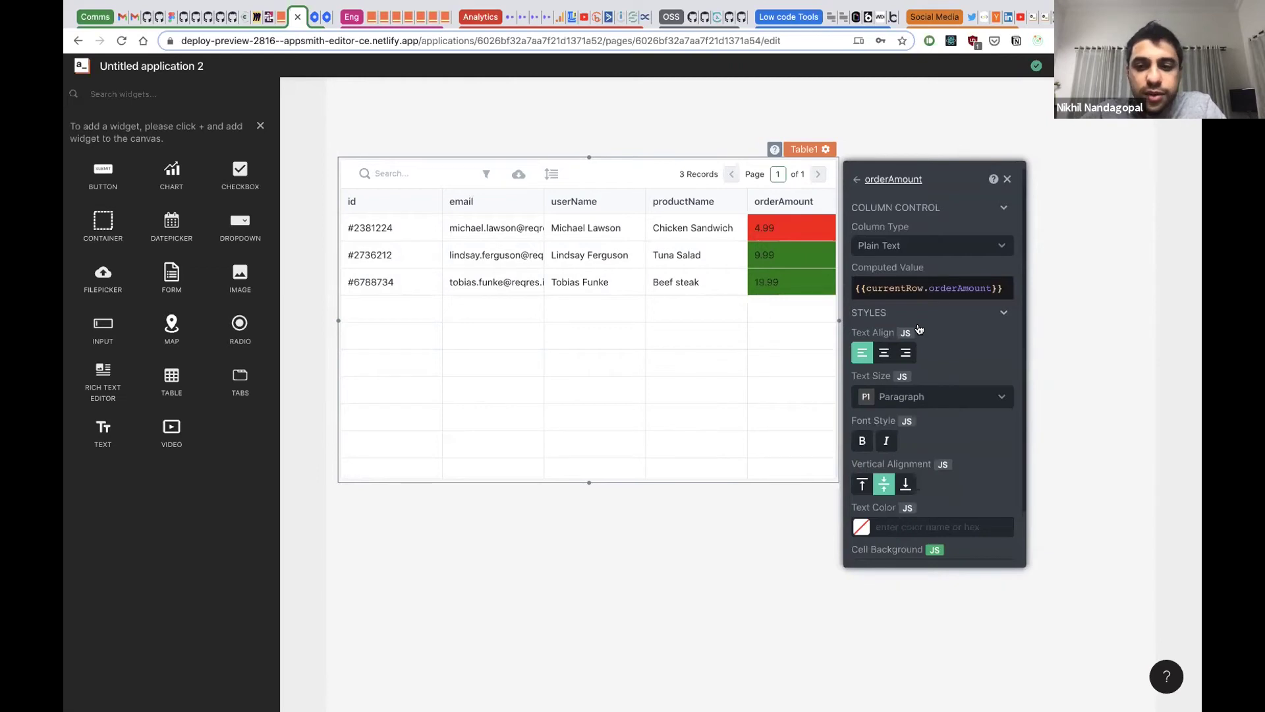
Step: Review the orderAmount column's style settings and the list of available column types without changing the type
{"action": "scroll", "coordinate": [923, 480], "scroll_direction": "down", "scroll_amount": 2}
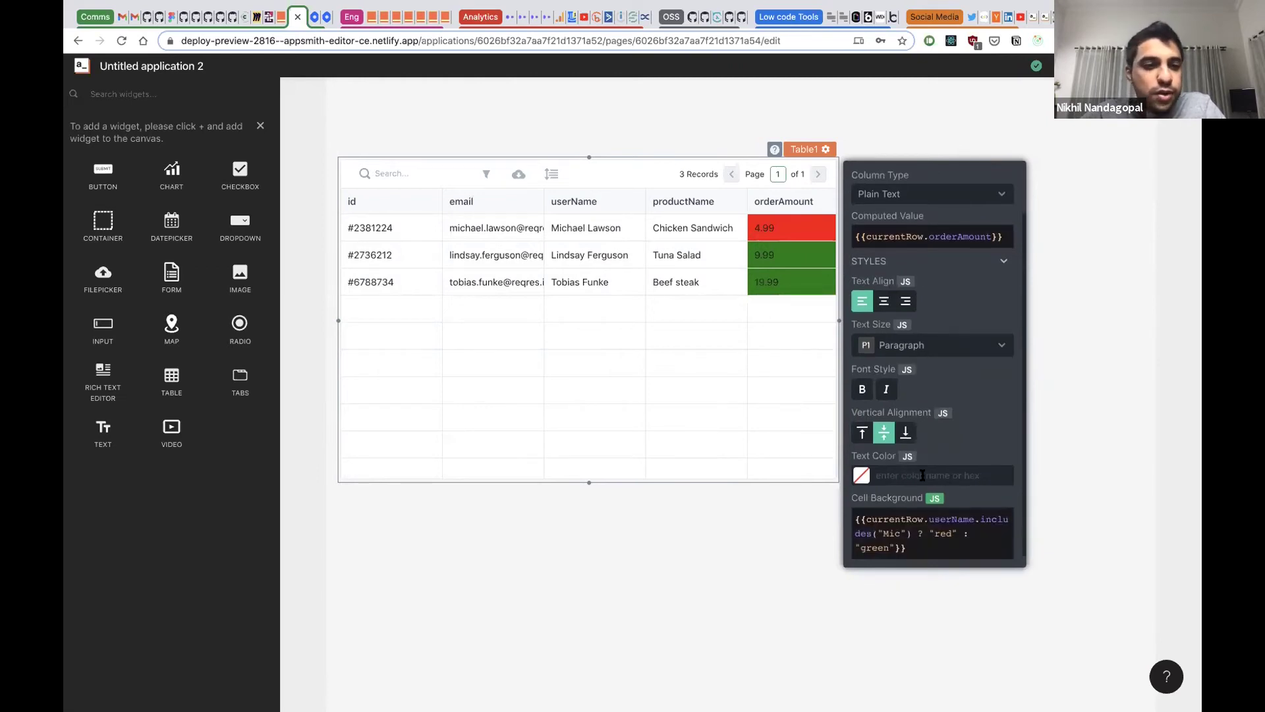
{"action": "scroll", "coordinate": [938, 333], "scroll_direction": "up", "scroll_amount": 2}
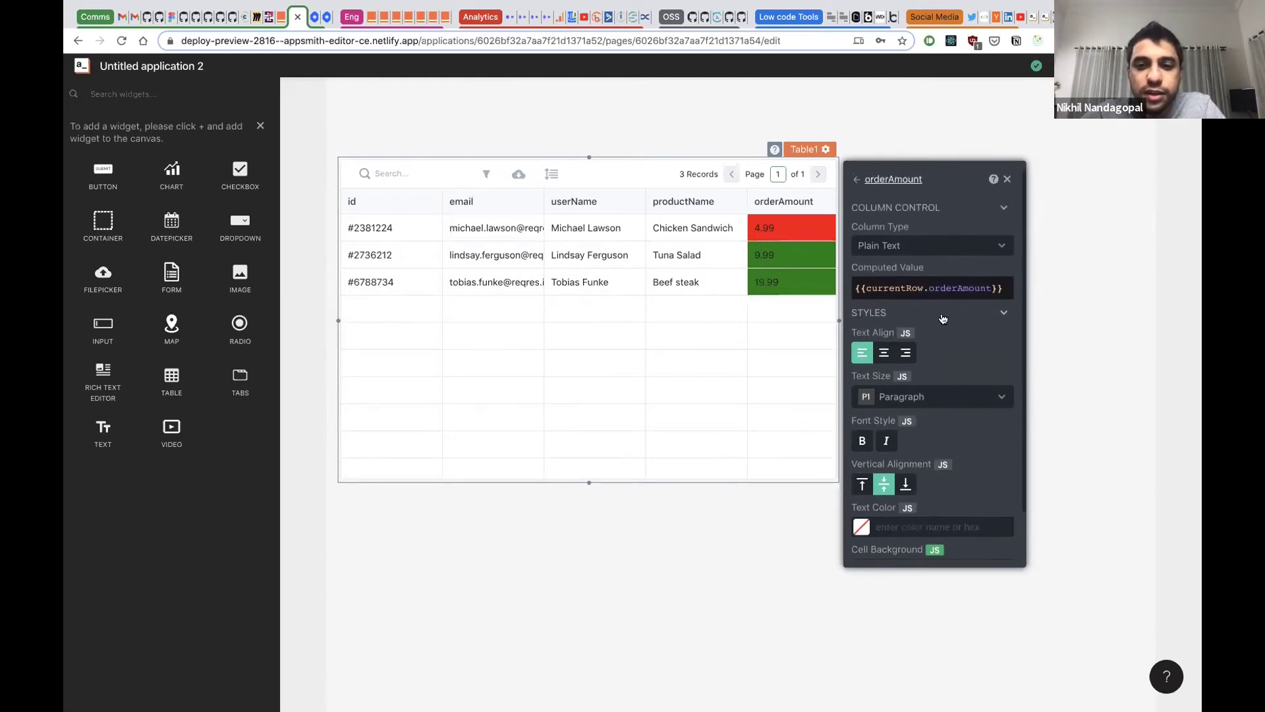
{"action": "left_click", "coordinate": [943, 319]}
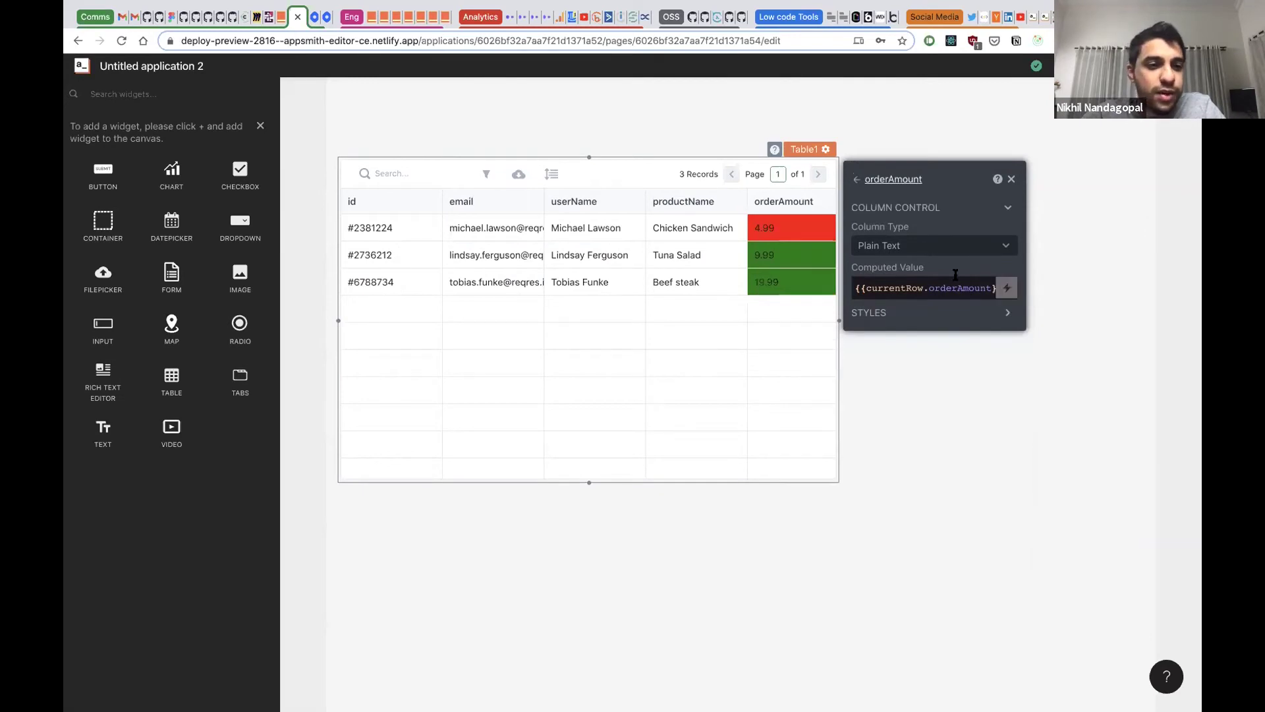
{"action": "left_click", "coordinate": [899, 251]}
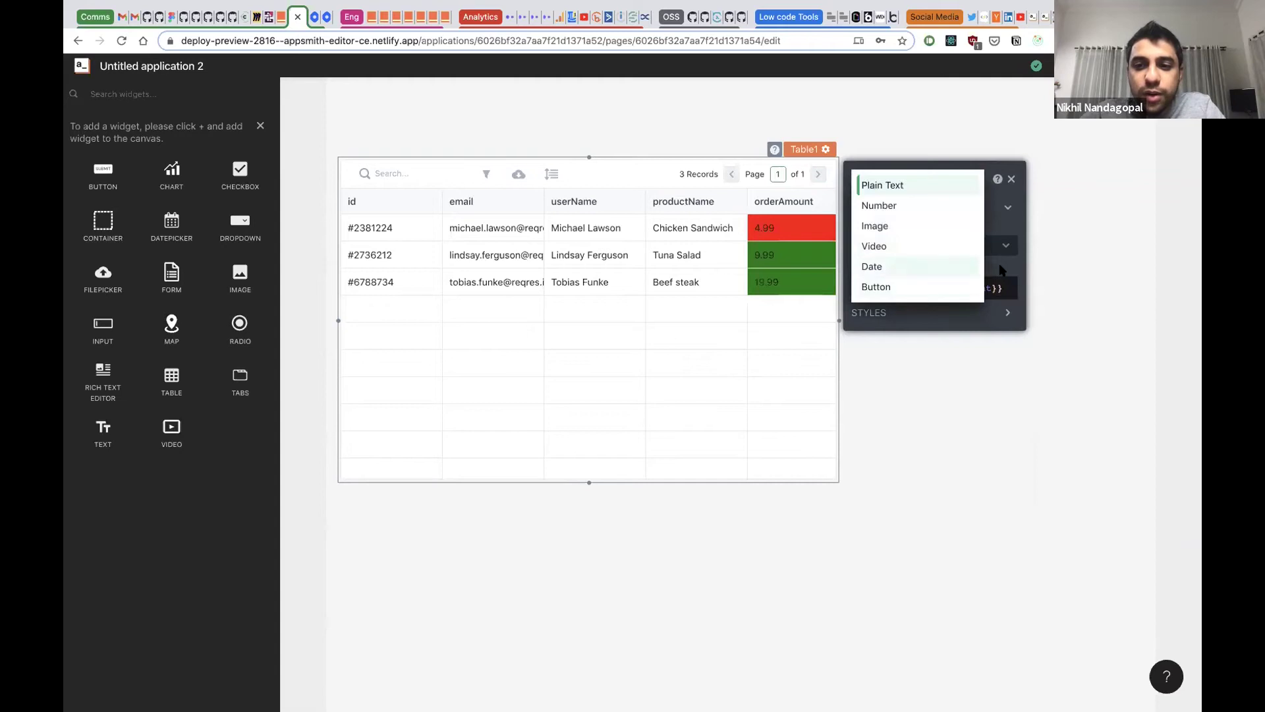
{"action": "left_click", "coordinate": [530, 281]}
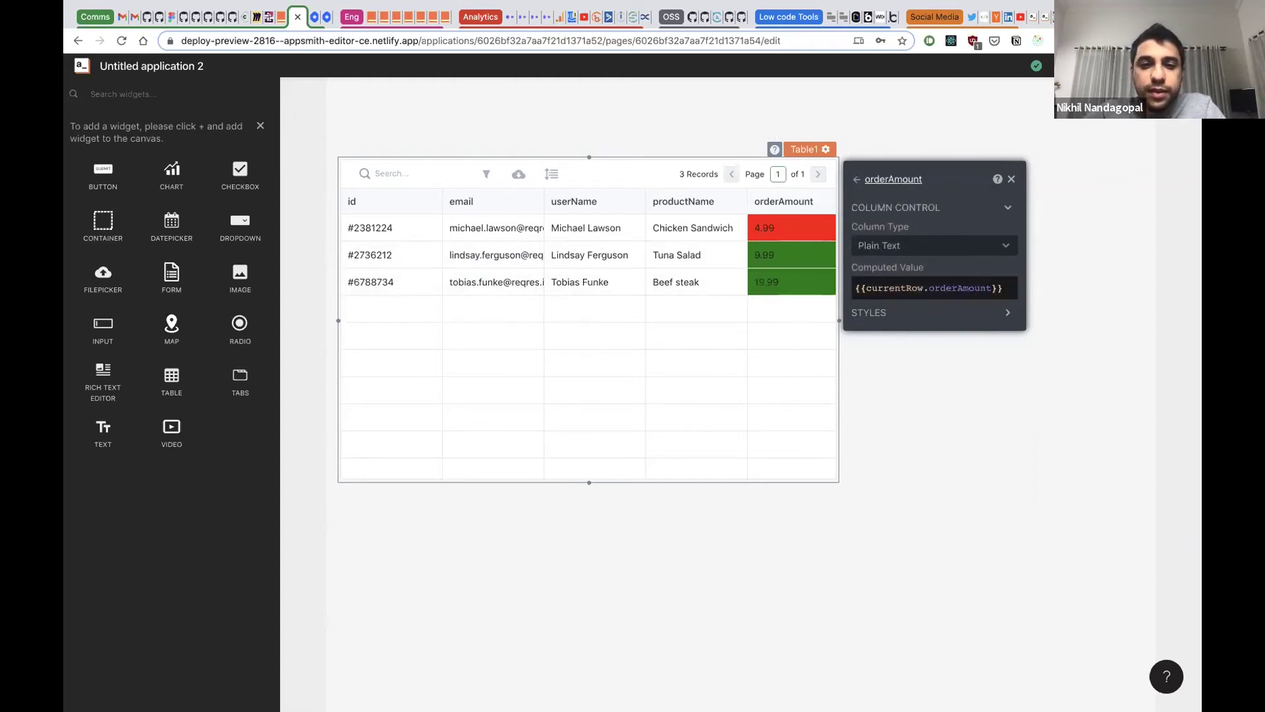
Step: Create a Select query on Example DB, name it fetch_users and run it
{"action": "left_click", "coordinate": [258, 126]}
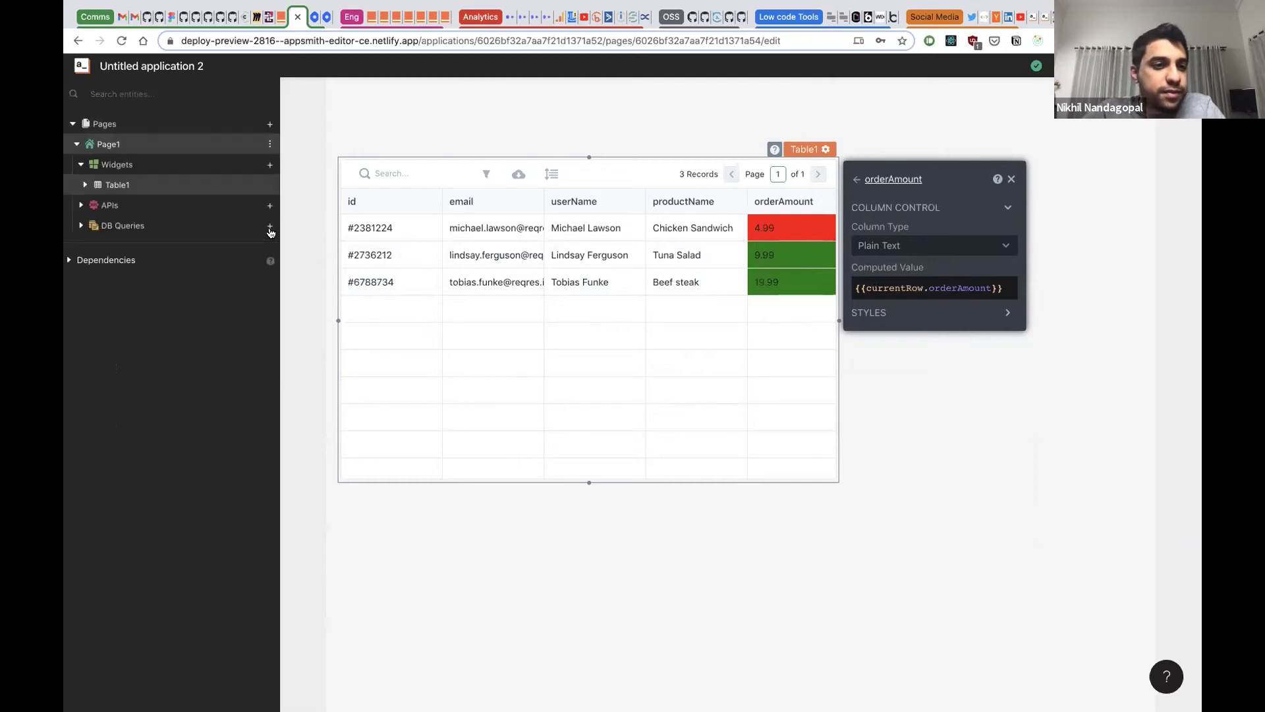
{"action": "left_click", "coordinate": [246, 227]}
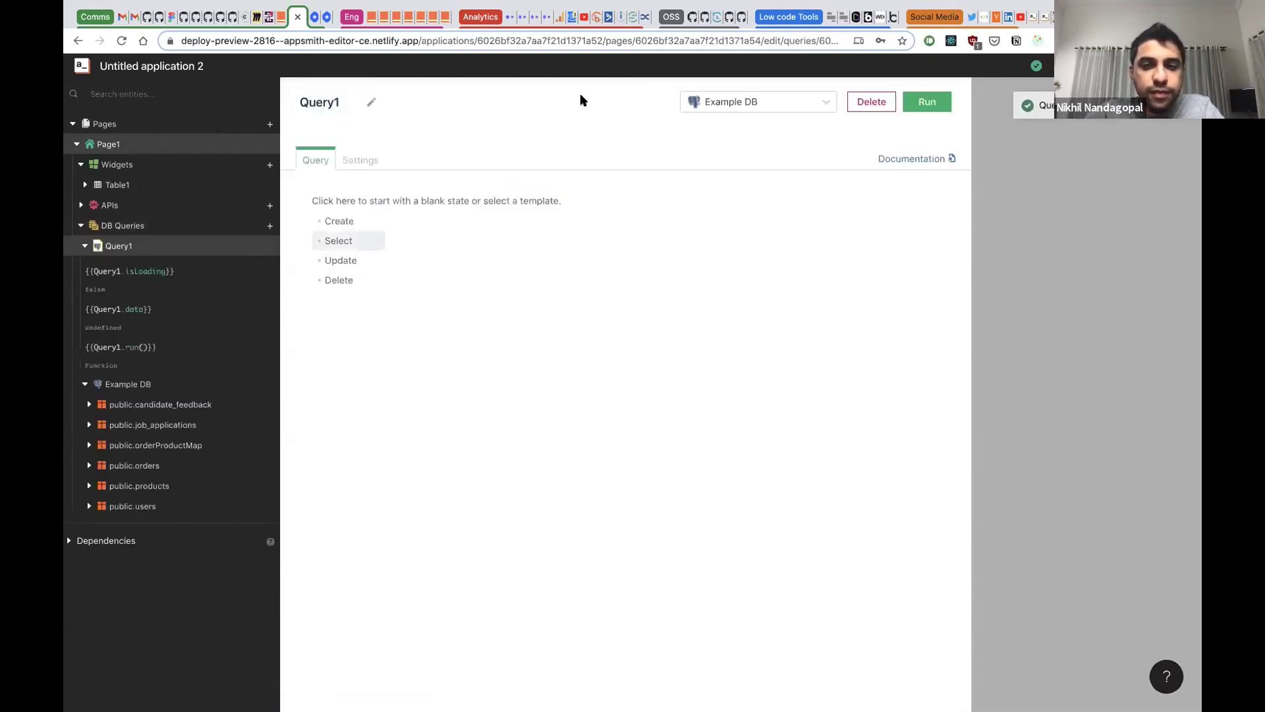
{"action": "left_click", "coordinate": [319, 102]}
{"action": "type", "text": "fethc_users"}
{"action": "key", "text": "ctrl+a"}
{"action": "type", "text": "fethc"}
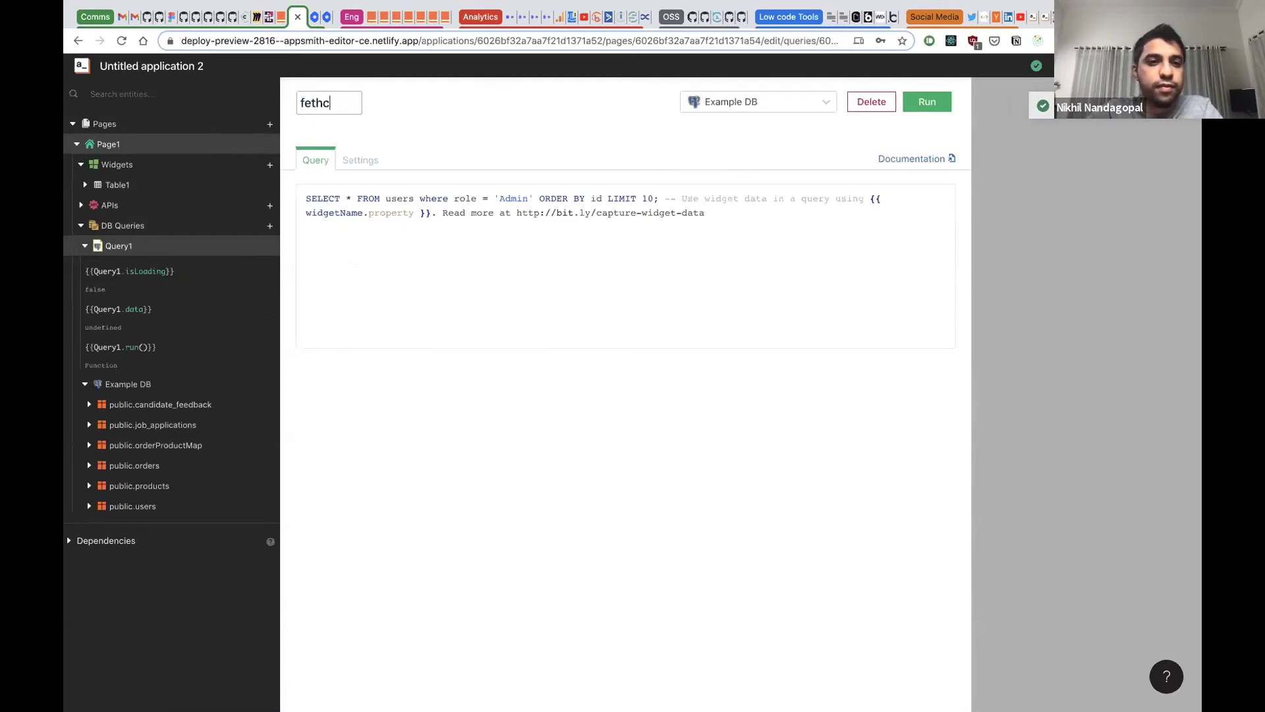
{"action": "key", "text": "BackSpace"}
{"action": "key", "text": "BackSpace"}
{"action": "type", "text": "ch_users"}
{"action": "key", "text": "Return"}
{"action": "left_click", "coordinate": [926, 101]}
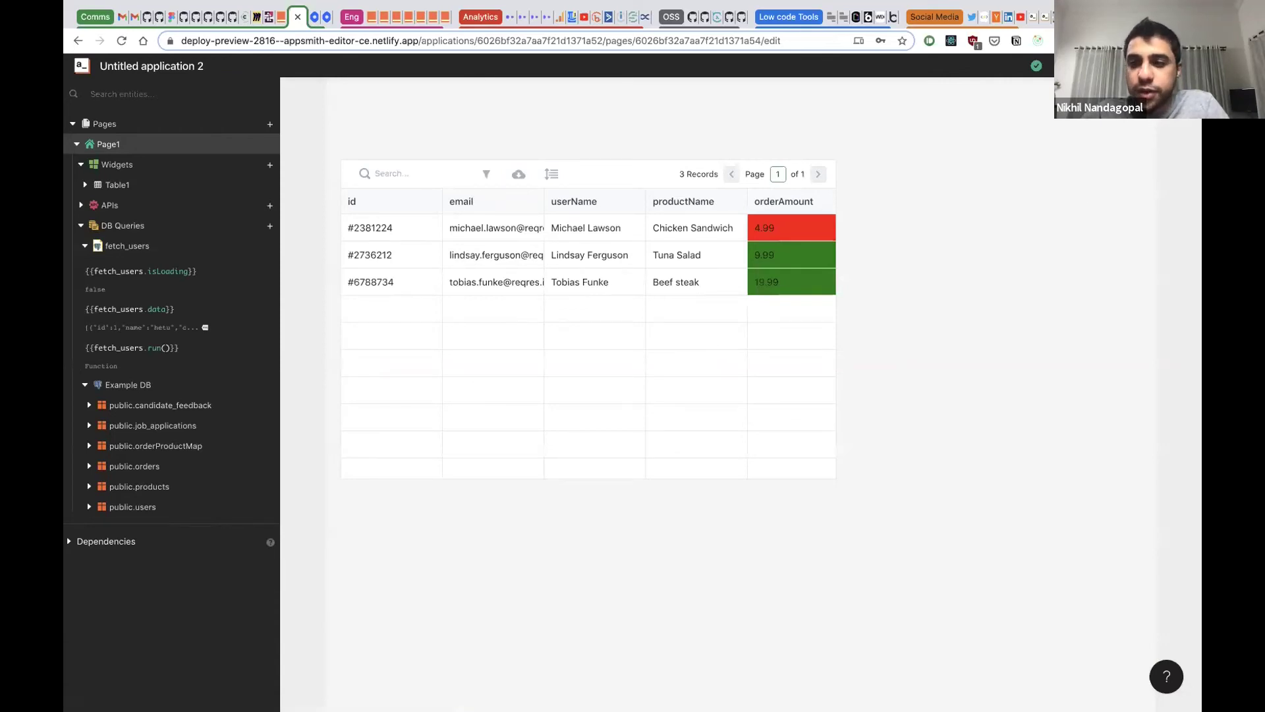
Step: Open Table1's properties at the column list and enlarge the table widget on the canvas in both width and height
{"action": "left_click", "coordinate": [804, 147]}
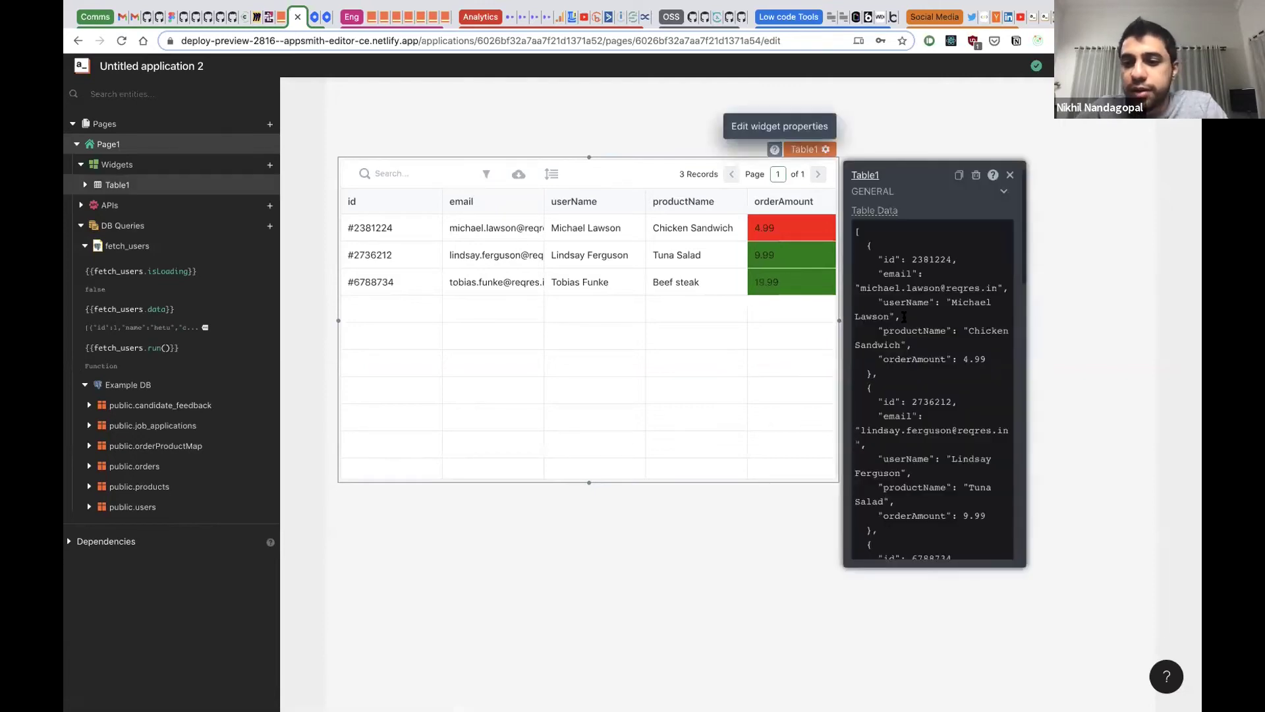
{"action": "scroll", "coordinate": [904, 319], "scroll_direction": "down", "scroll_amount": 5}
{"action": "scroll", "coordinate": [904, 319], "scroll_direction": "down", "scroll_amount": 3}
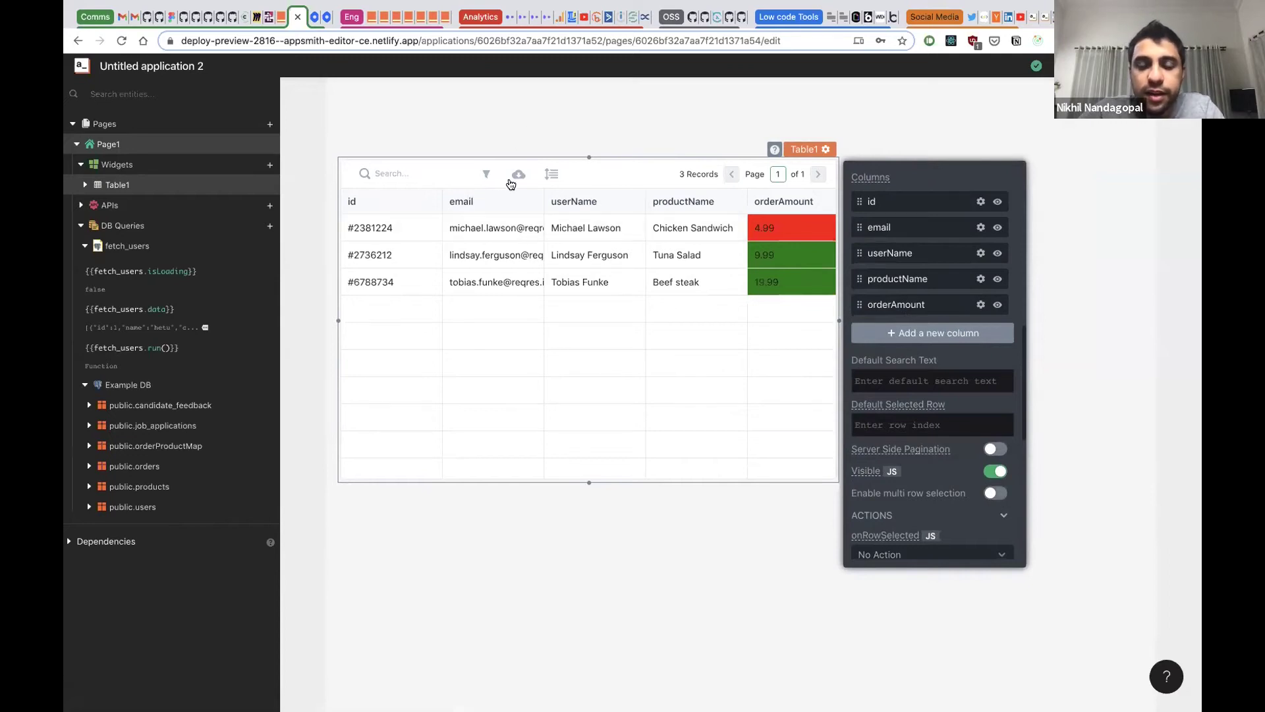
{"action": "left_click", "coordinate": [565, 344]}
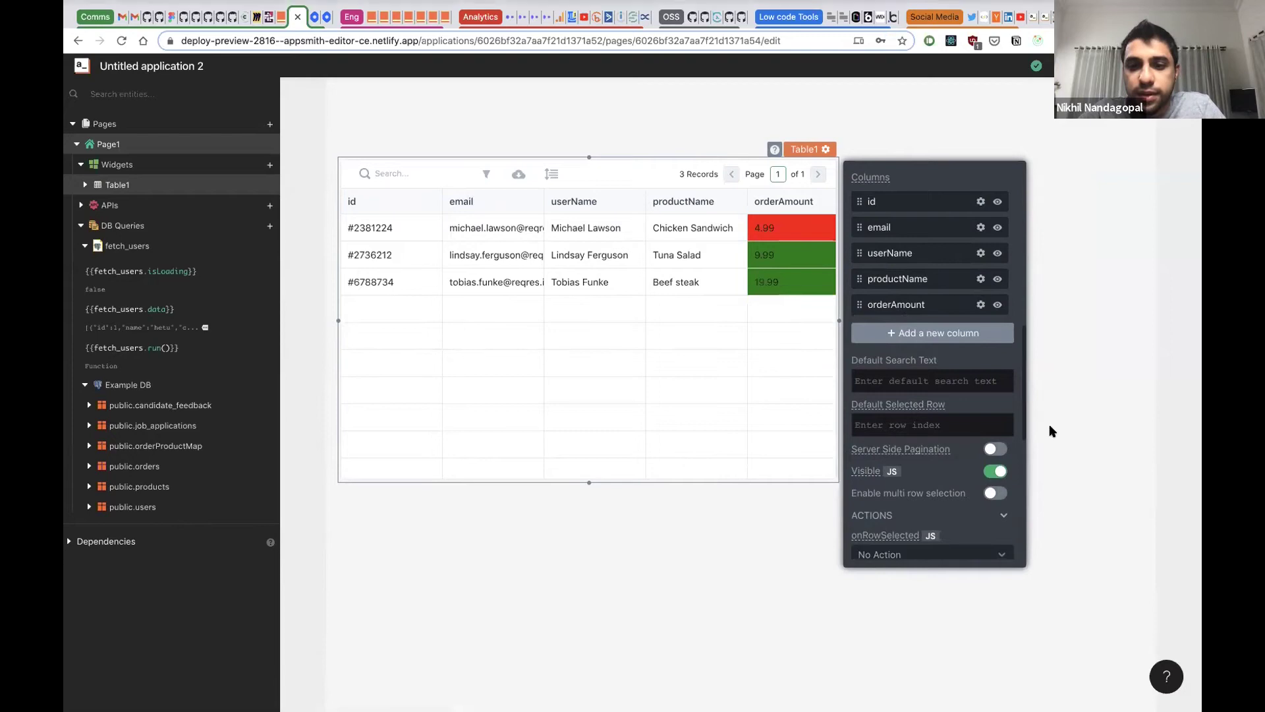
{"action": "mouse_move", "coordinate": [388, 8]}
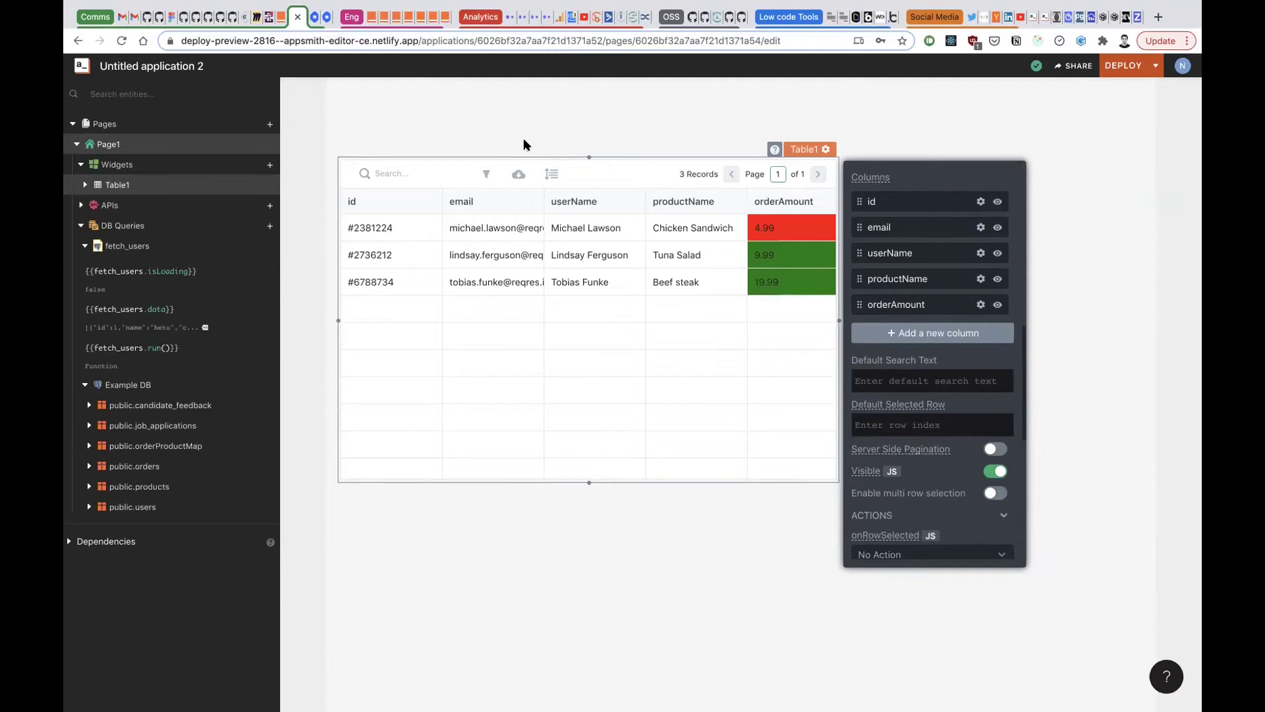
{"action": "left_click_drag", "start_coordinate": [835, 481], "coordinate": [908, 606]}
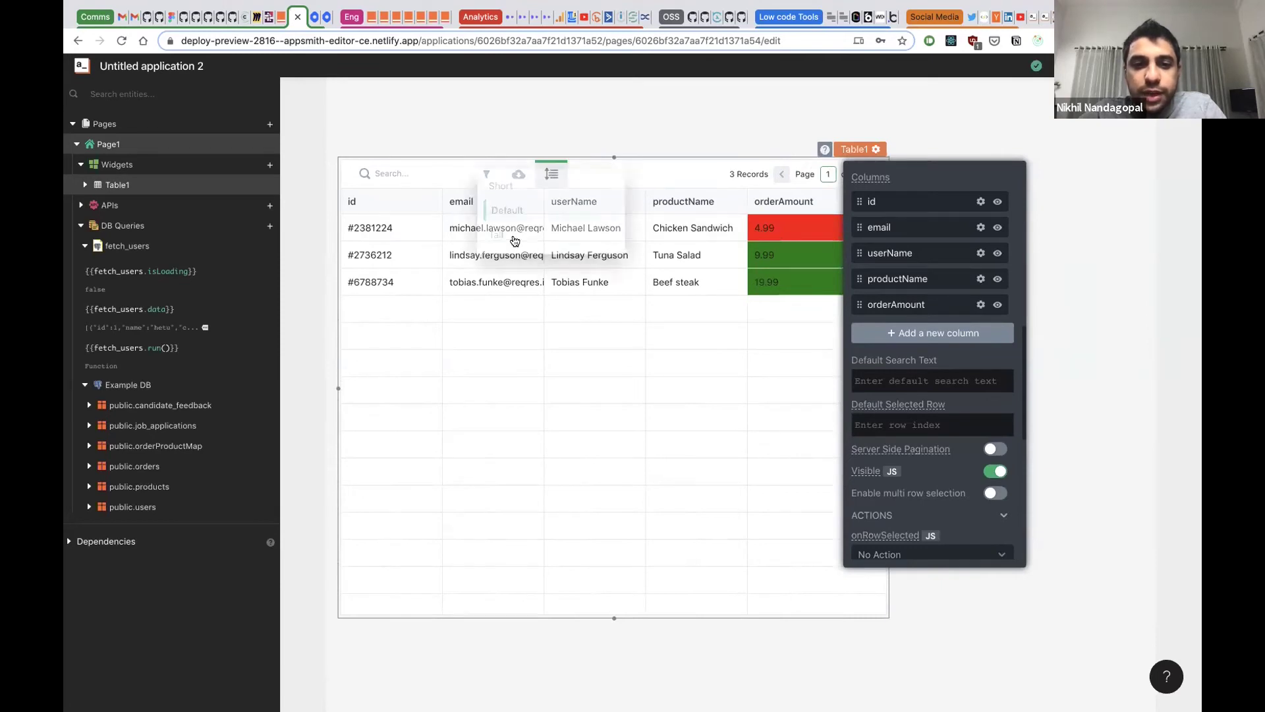
Step: Try the Tall and Short row heights on the table and return it to Default
{"action": "left_click", "coordinate": [512, 234]}
{"action": "left_click", "coordinate": [550, 174]}
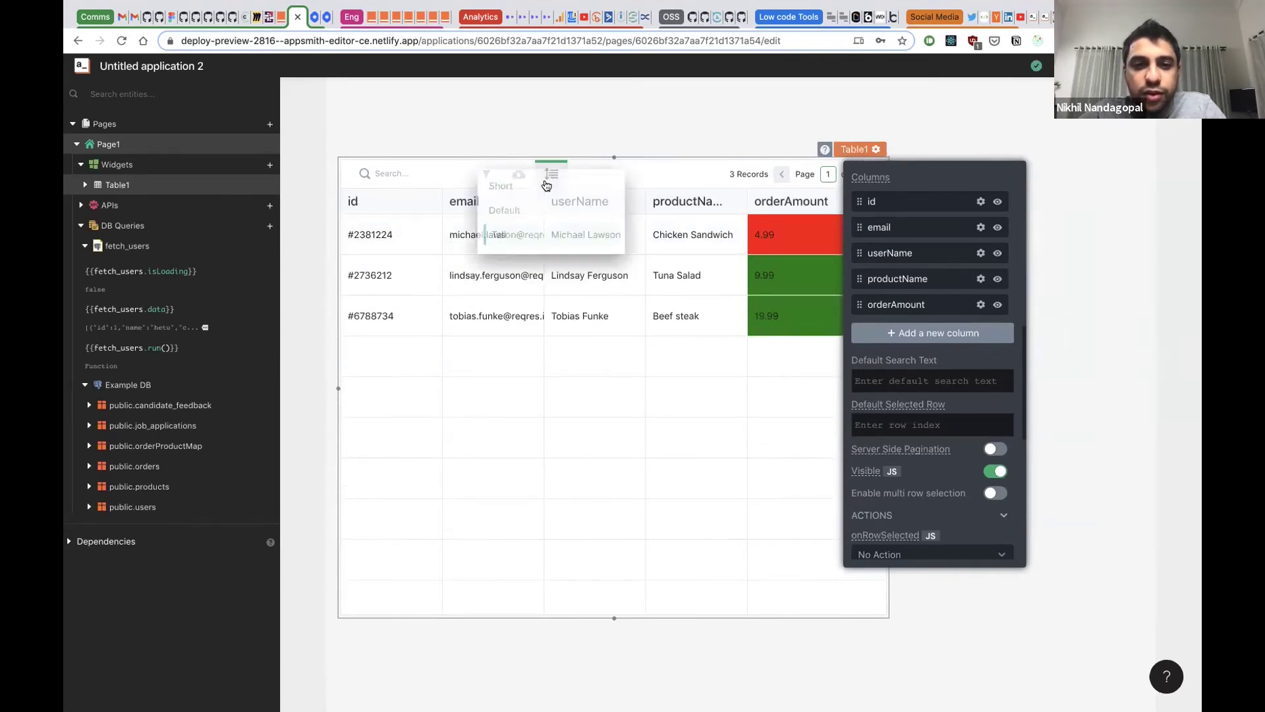
{"action": "left_click", "coordinate": [545, 184]}
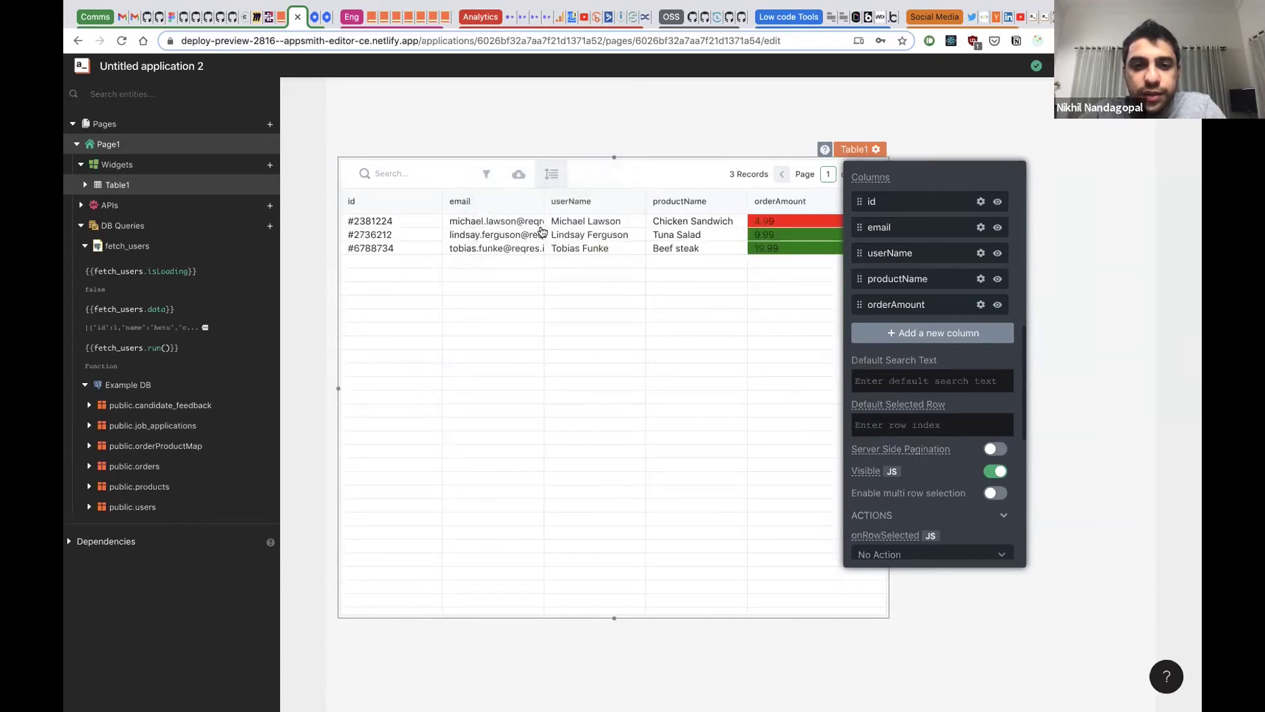
{"action": "left_click", "coordinate": [550, 174]}
{"action": "left_click", "coordinate": [536, 211]}
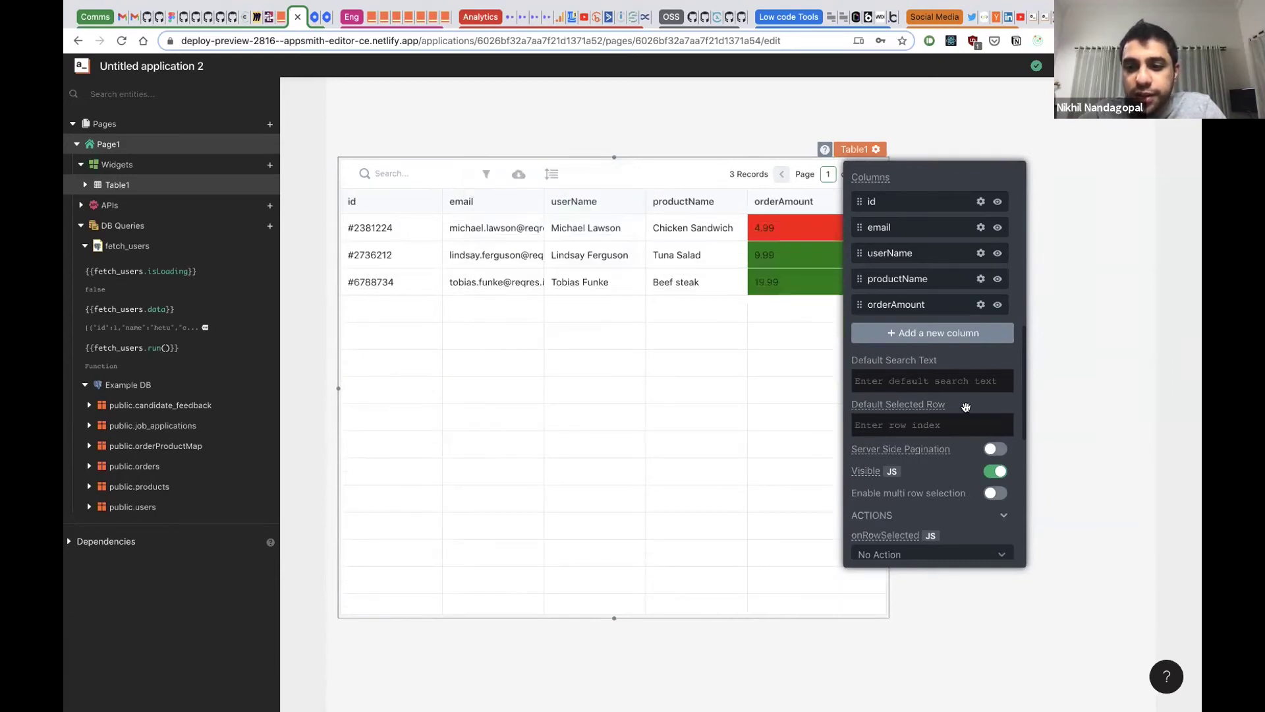
Step: Set the table-wide cell background to yellow #FFC13D and replace it with red #DD4B34
{"action": "scroll", "coordinate": [955, 440], "scroll_direction": "down", "scroll_amount": 10}
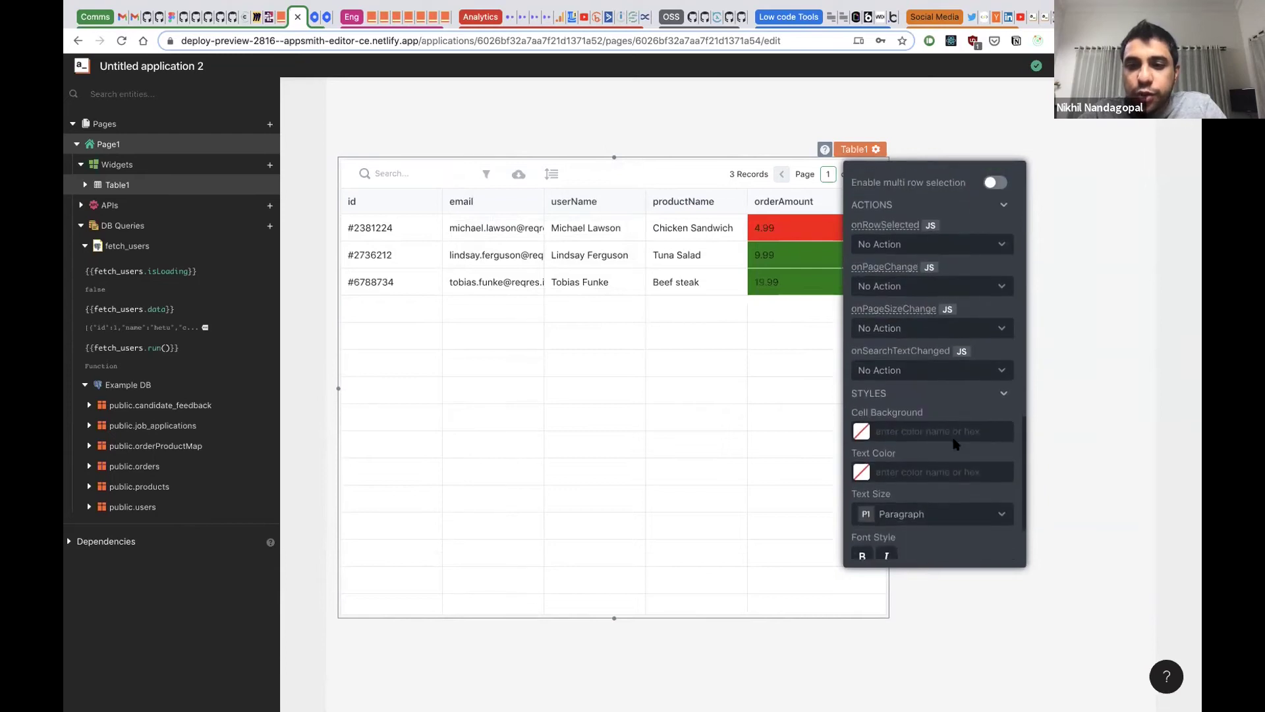
{"action": "left_click", "coordinate": [898, 336]}
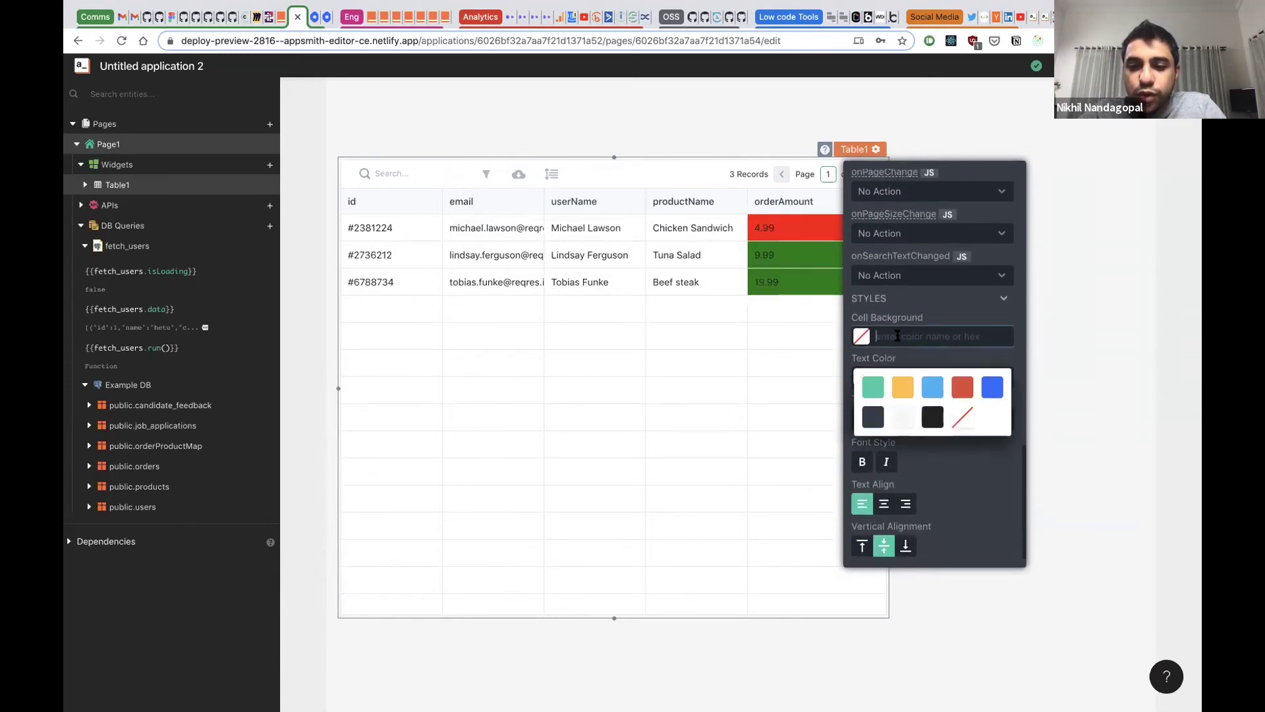
{"action": "left_click", "coordinate": [903, 388]}
{"action": "left_click", "coordinate": [913, 338]}
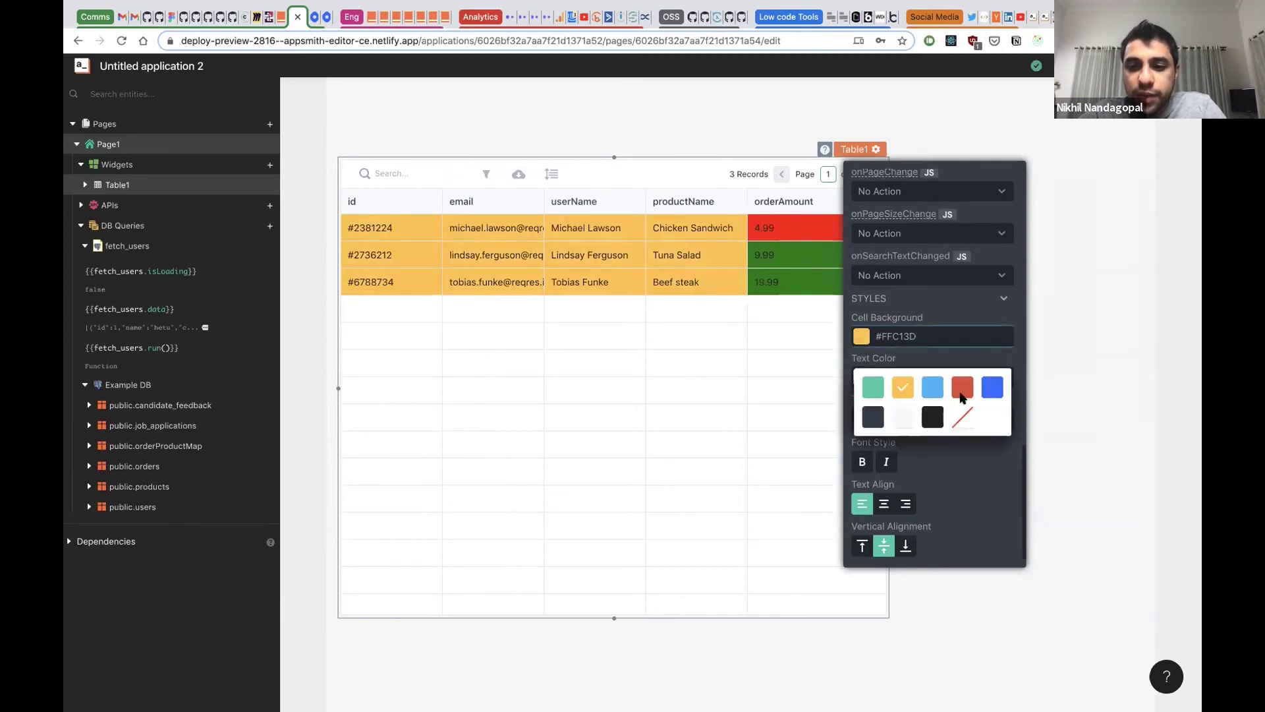
{"action": "left_click", "coordinate": [960, 388]}
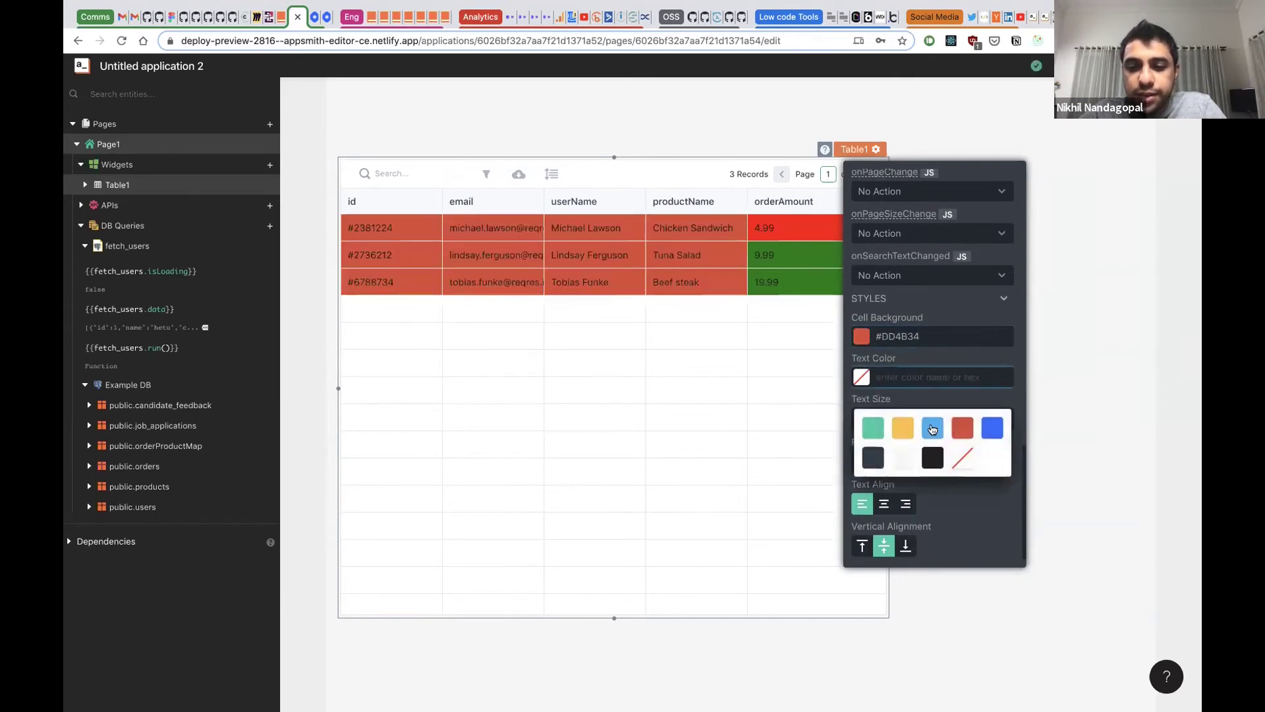
Step: Set the table's text color to light blue #38AFF4 and its text size to Paragraph 2, trying Heading 1 first
{"action": "left_click", "coordinate": [932, 430]}
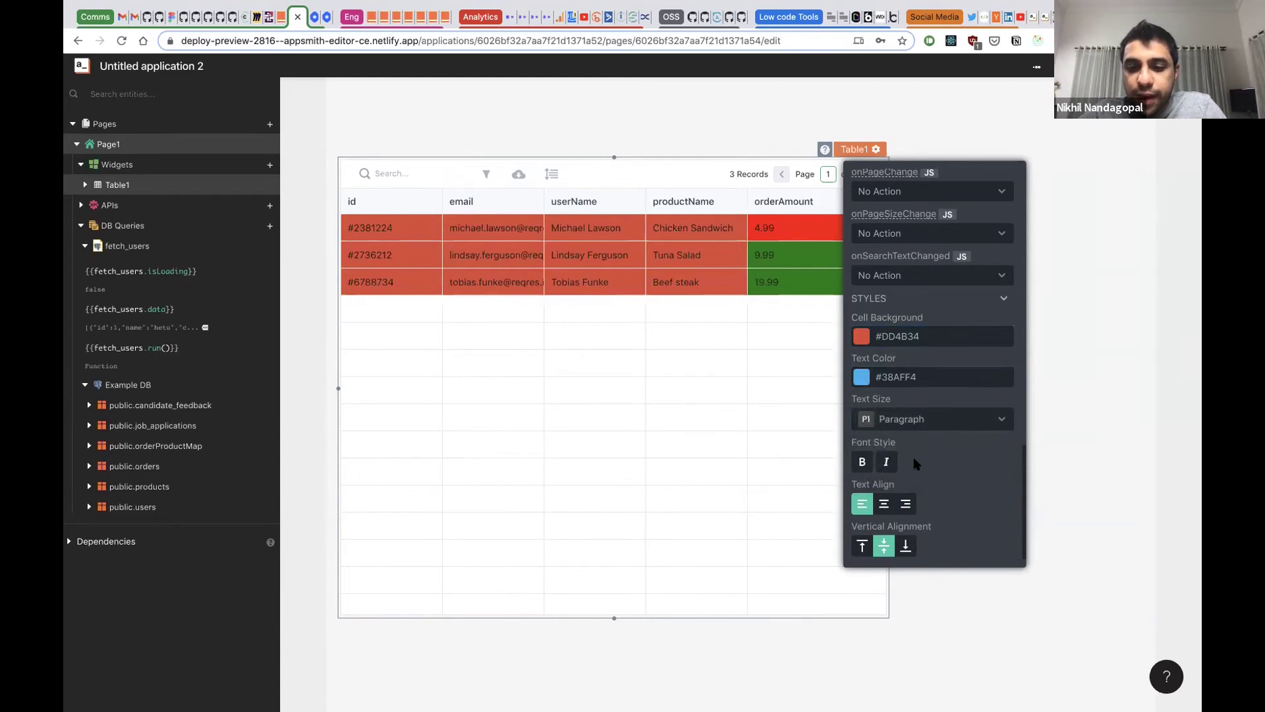
{"action": "left_click", "coordinate": [920, 421]}
{"action": "left_click", "coordinate": [904, 451]}
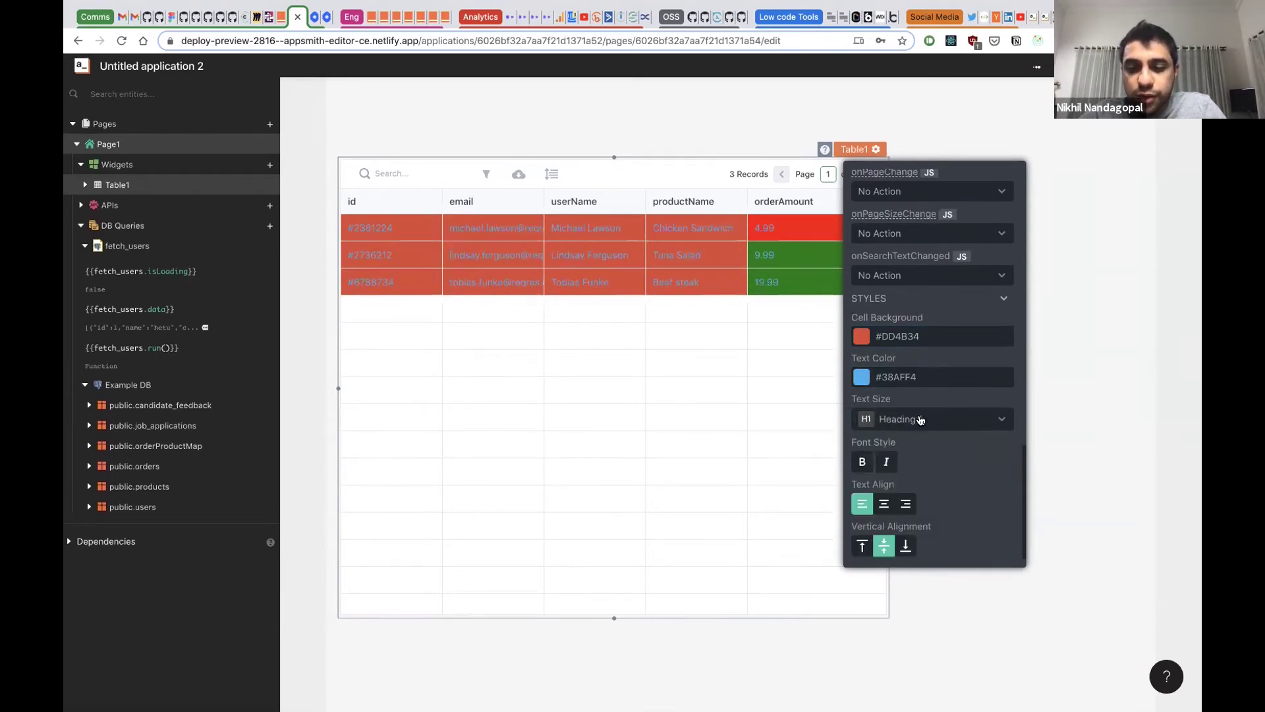
{"action": "left_click", "coordinate": [922, 419]}
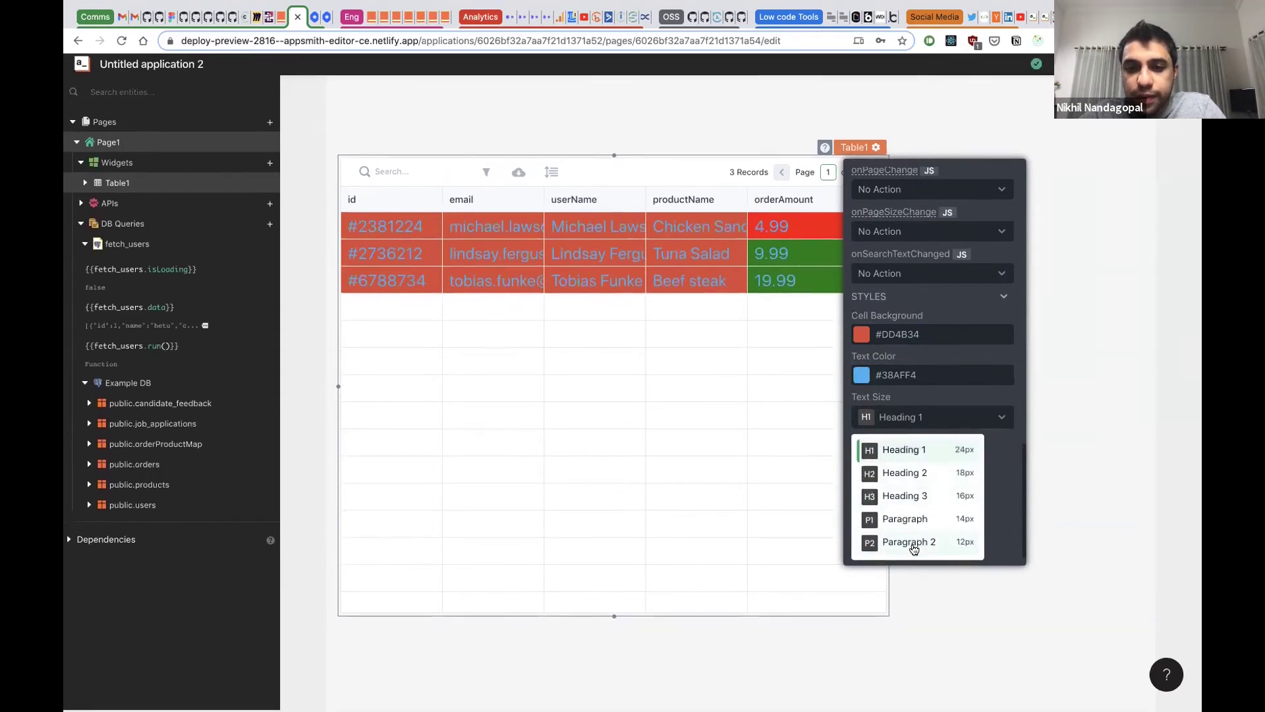
{"action": "left_click", "coordinate": [912, 546]}
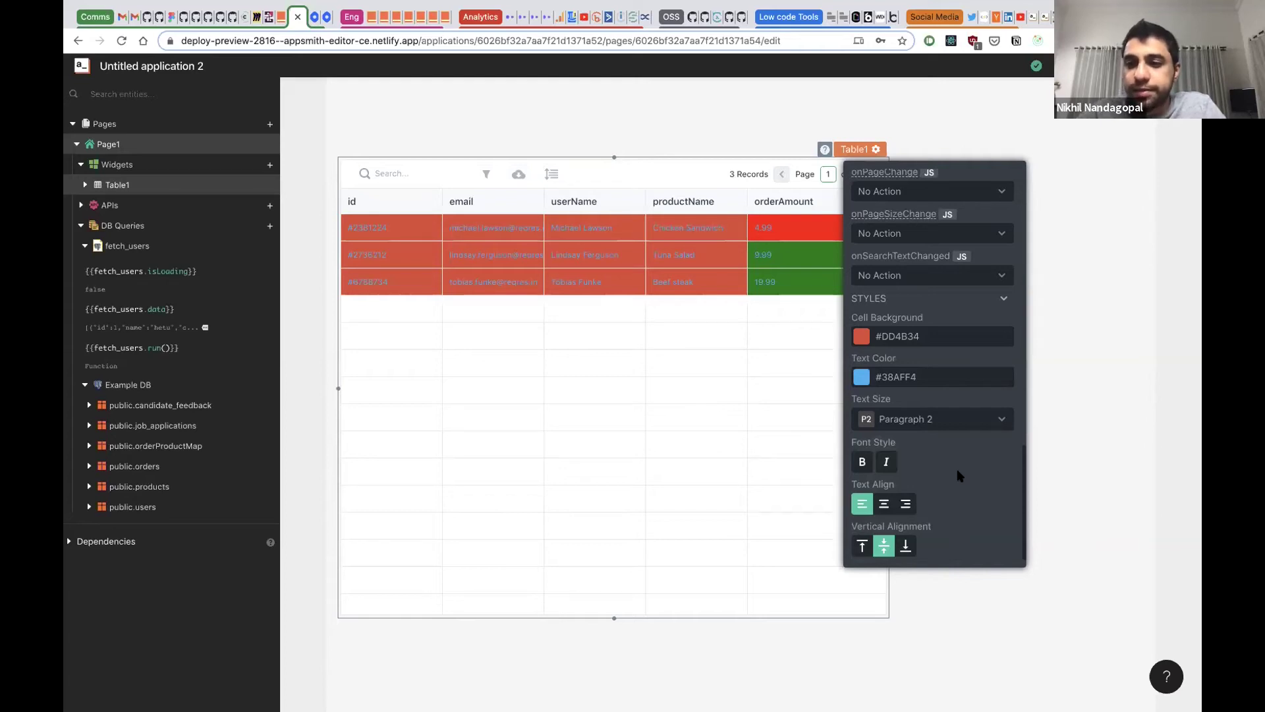
Step: Replace Table1's sample table data with the binding {{fetch_users.data}}
{"action": "scroll", "coordinate": [959, 476], "scroll_direction": "up", "scroll_amount": 5}
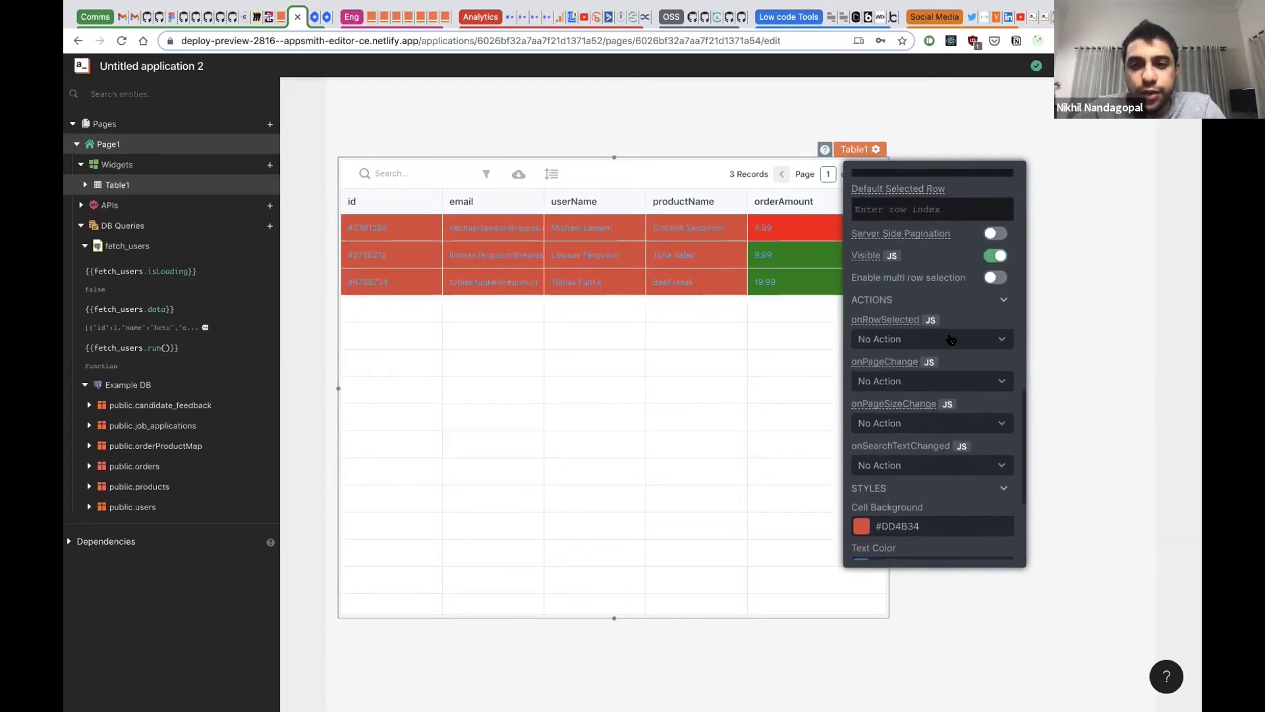
{"action": "scroll", "coordinate": [929, 330], "scroll_direction": "up", "scroll_amount": 1}
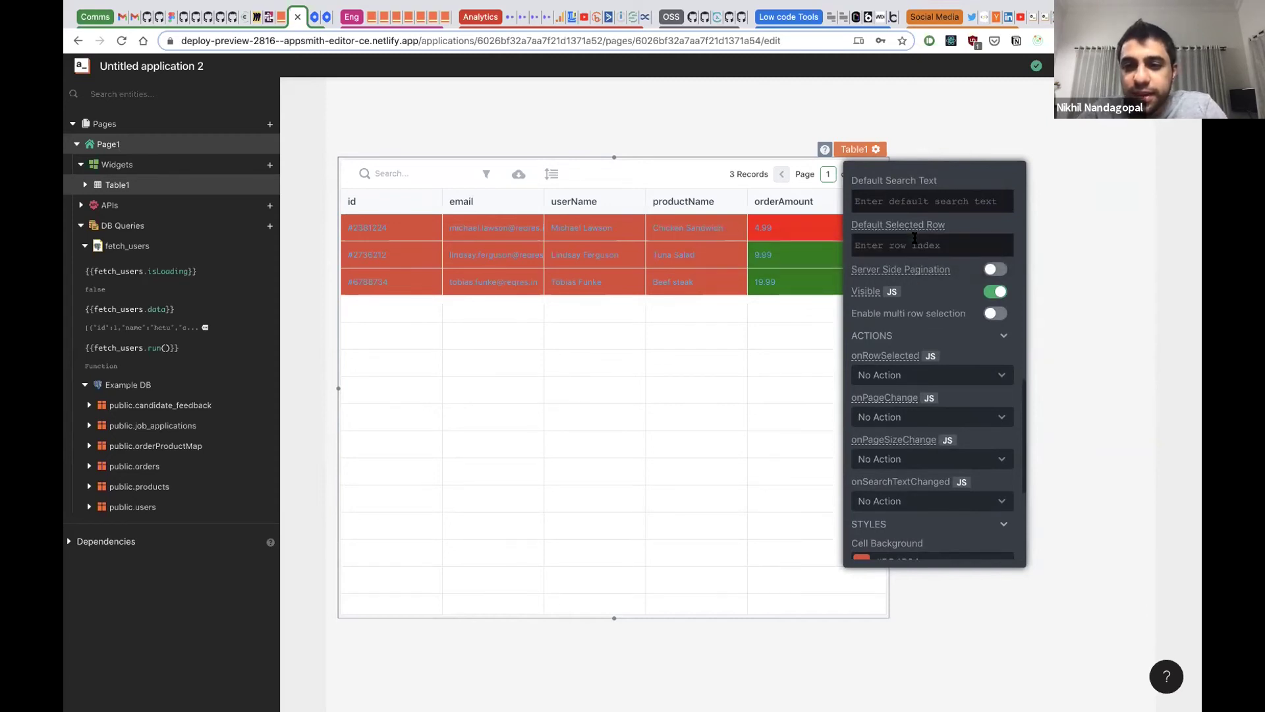
{"action": "scroll", "coordinate": [915, 238], "scroll_direction": "up", "scroll_amount": 10}
{"action": "scroll", "coordinate": [915, 238], "scroll_direction": "down", "scroll_amount": 10}
{"action": "scroll", "coordinate": [914, 244], "scroll_direction": "down", "scroll_amount": 5}
{"action": "scroll", "coordinate": [911, 339], "scroll_direction": "up", "scroll_amount": 6}
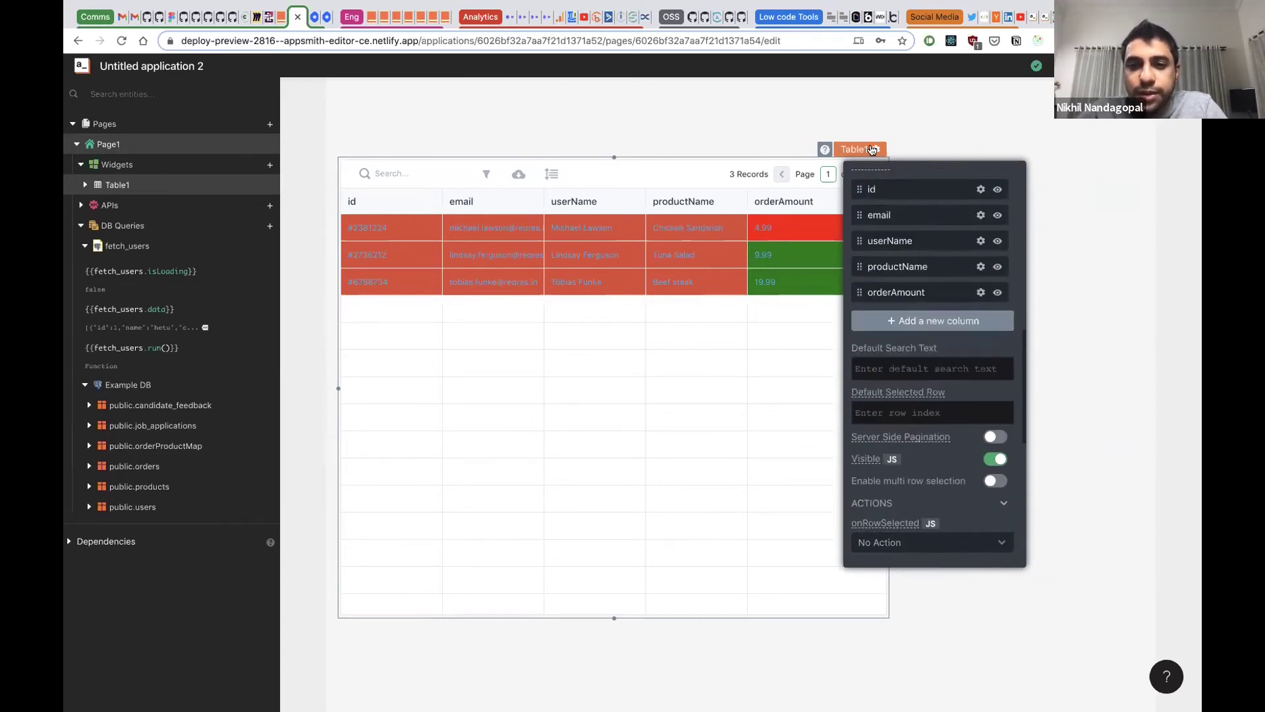
{"action": "scroll", "coordinate": [902, 269], "scroll_direction": "up", "scroll_amount": 10}
{"action": "left_click", "coordinate": [902, 269]}
{"action": "key", "text": "ctrl+a"}
{"action": "key", "text": "BackSpace"}
{"action": "type", "text": "{{"}
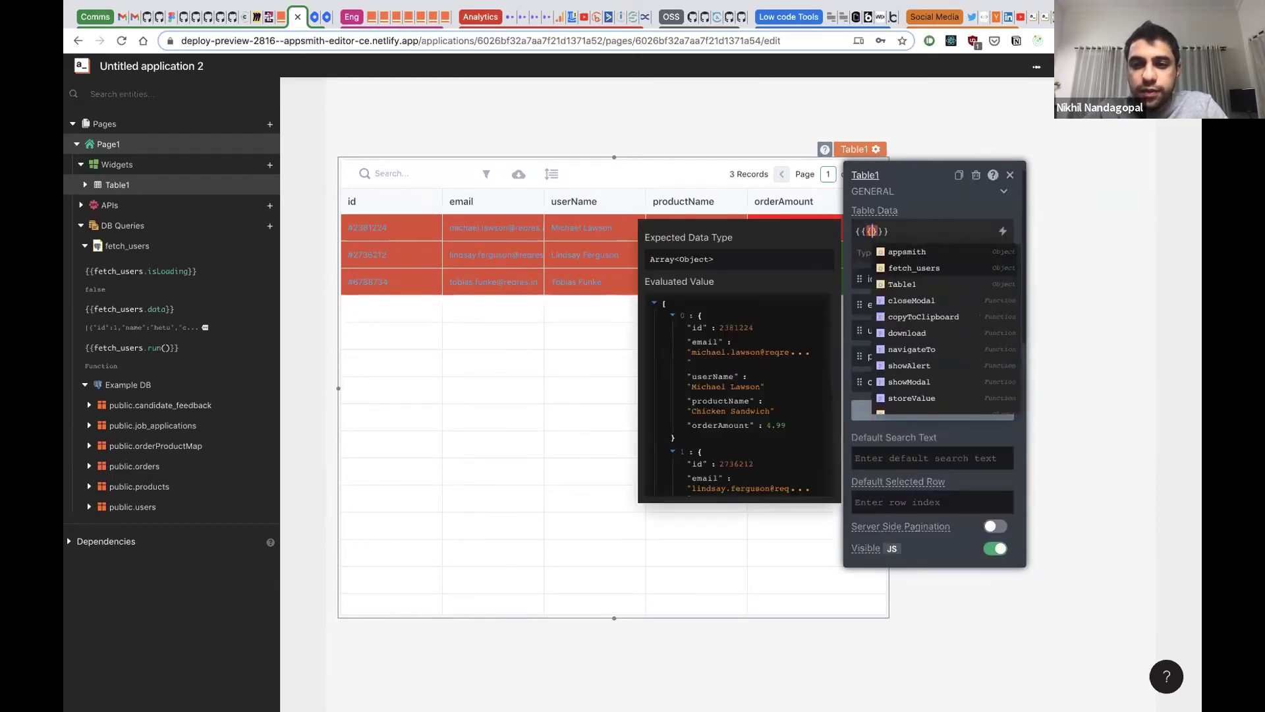
{"action": "type", "text": "fetch_users."}
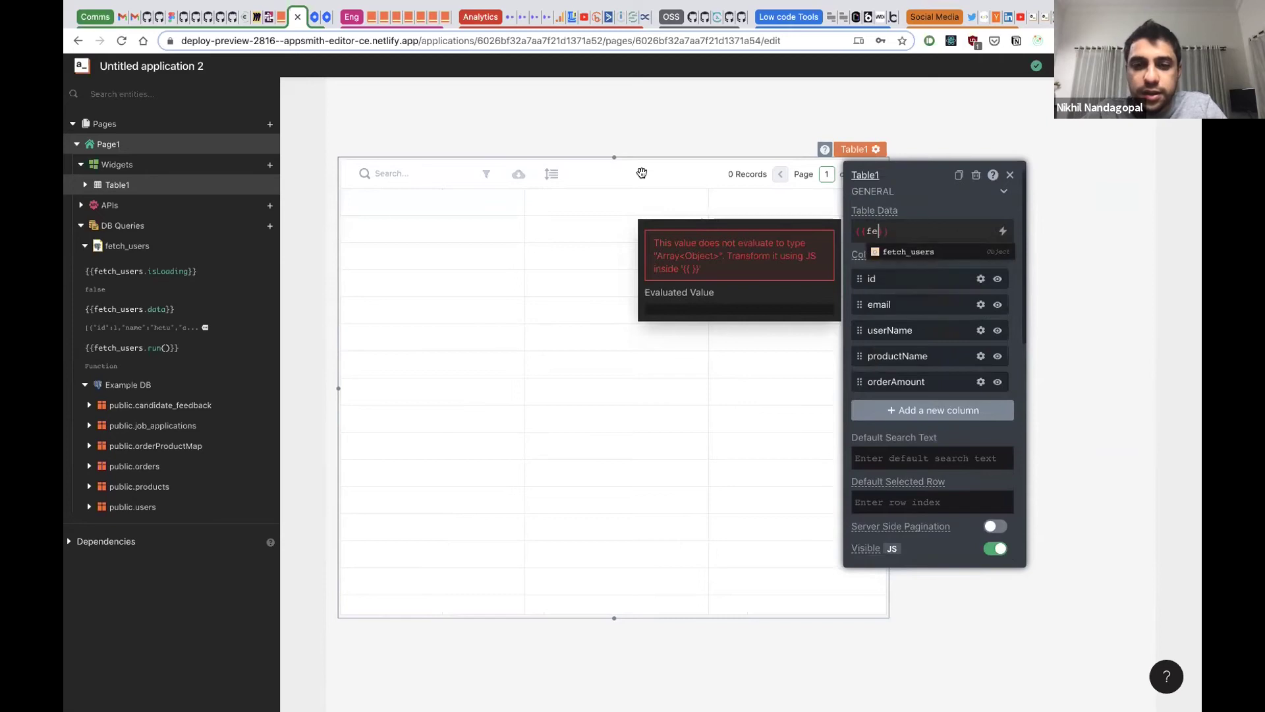
{"action": "type", "text": "data"}
{"action": "key", "text": "Return"}
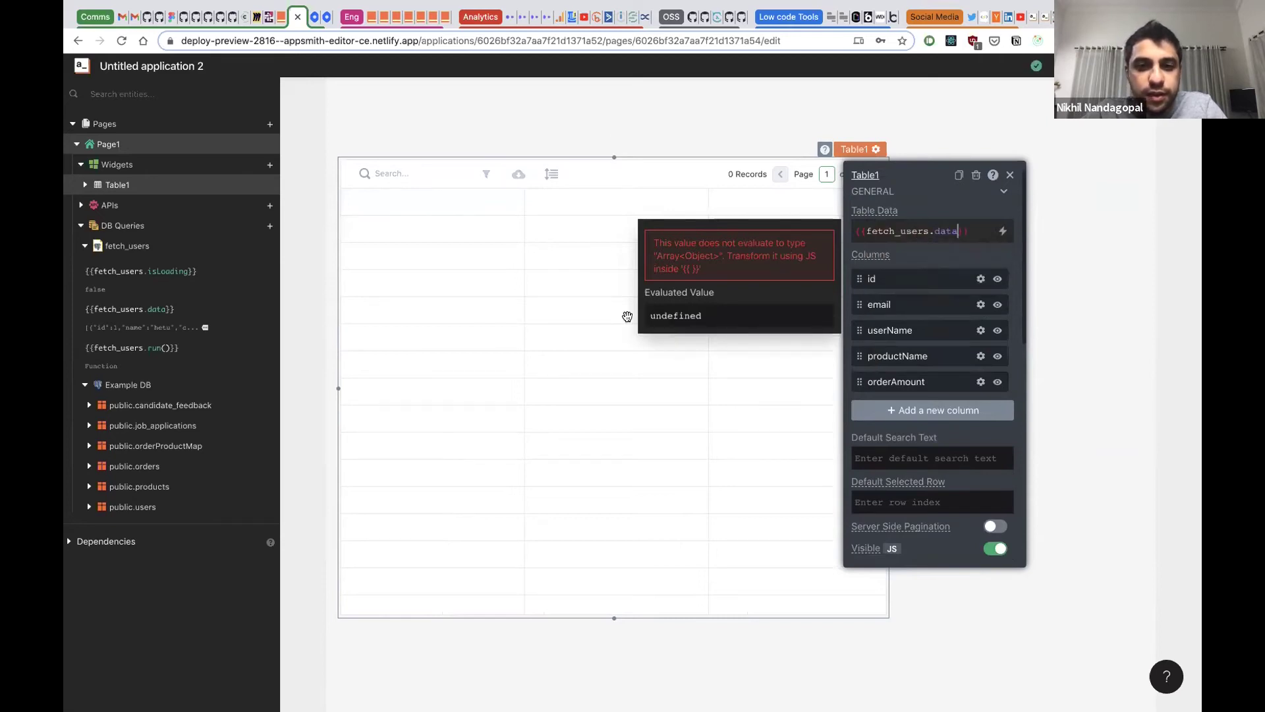
{"action": "left_click", "coordinate": [988, 277]}
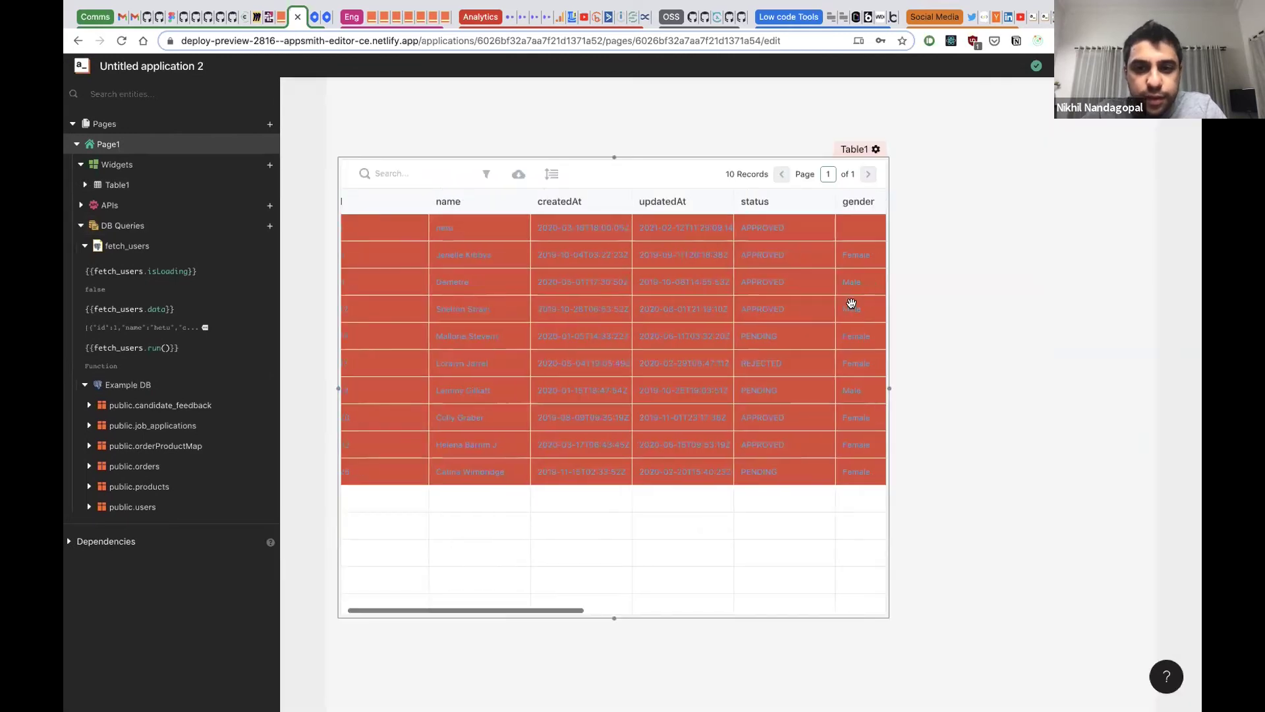
Step: Look across the table's columns and clear the table-wide cell background color in Table1's styles
{"action": "scroll", "coordinate": [720, 314], "scroll_direction": "right", "scroll_amount": 10}
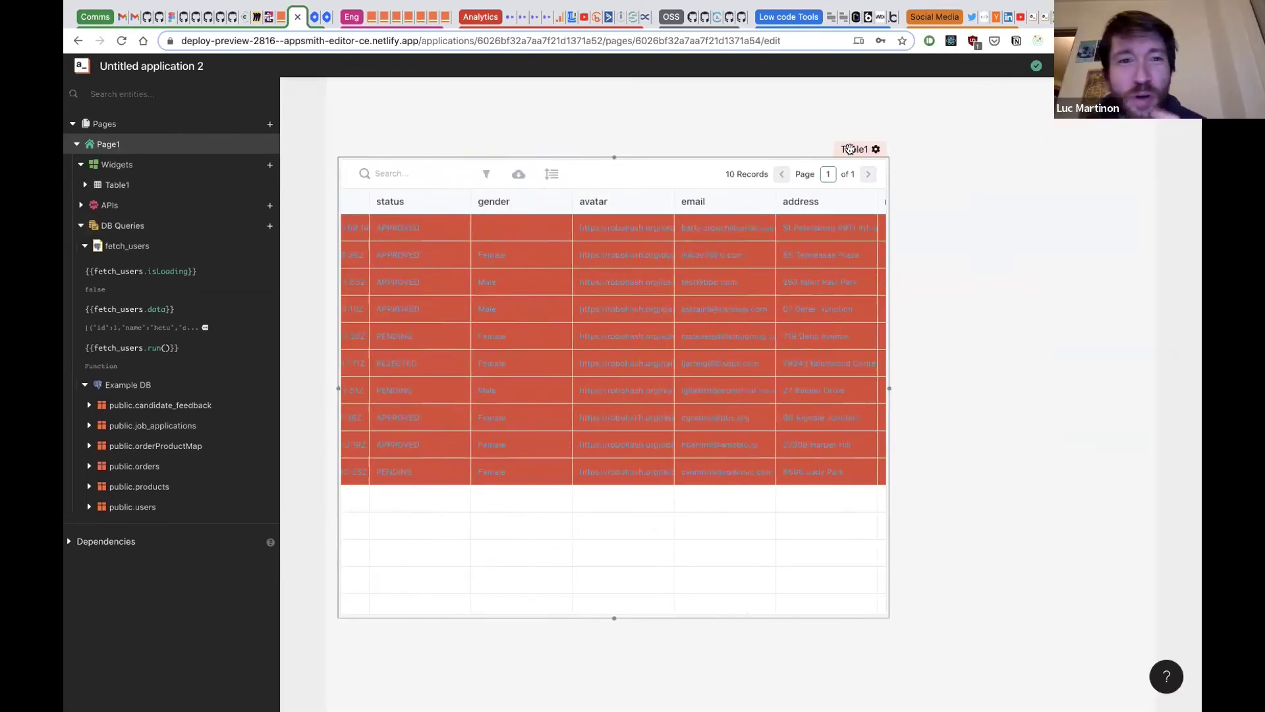
{"action": "left_click", "coordinate": [876, 149]}
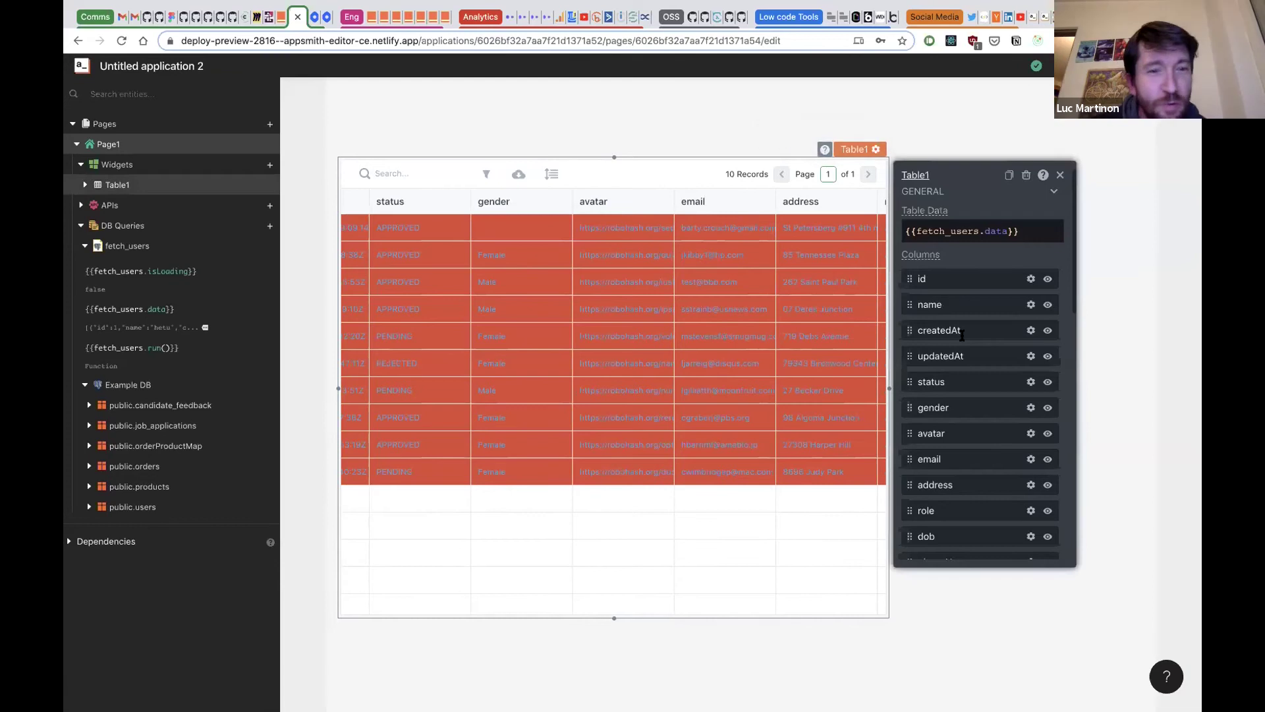
{"action": "scroll", "coordinate": [989, 362], "scroll_direction": "down", "scroll_amount": 10}
{"action": "left_click", "coordinate": [993, 336]}
{"action": "key", "text": "ctrl+a"}
{"action": "key", "text": "BackSpace"}
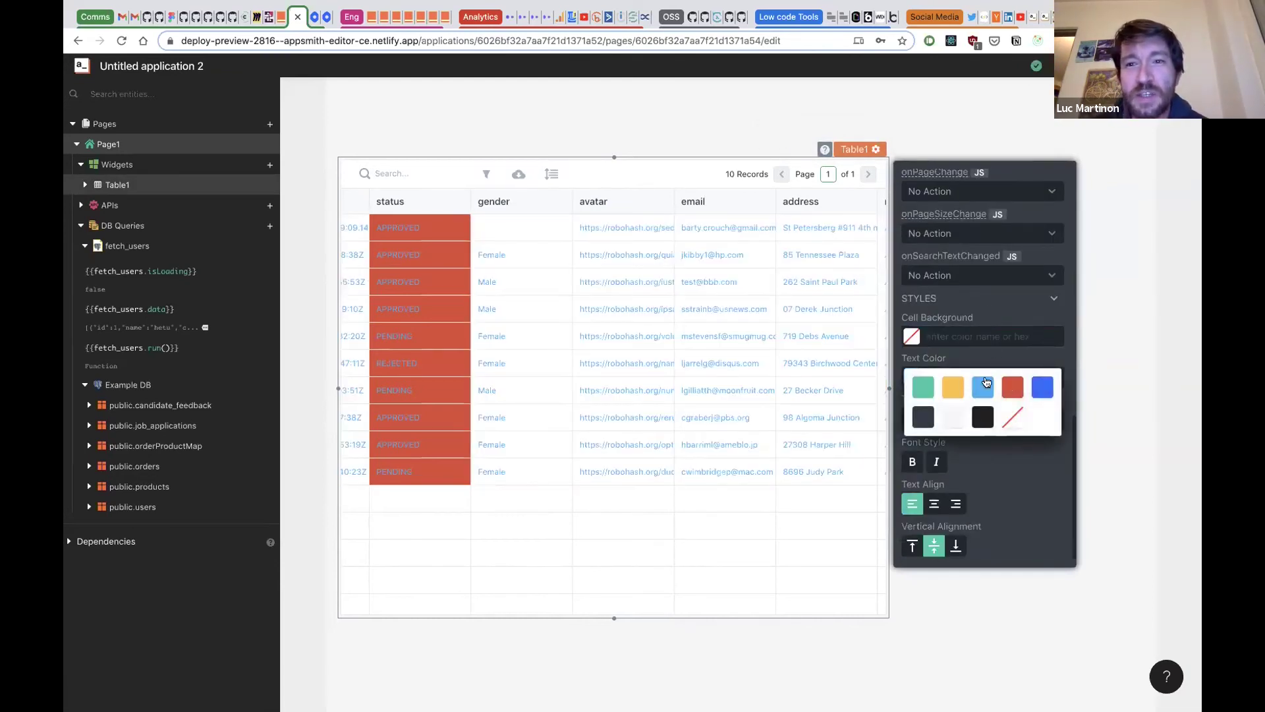
Step: Open the table's filter and look through its attribute list and the table's columns
{"action": "left_click", "coordinate": [973, 425]}
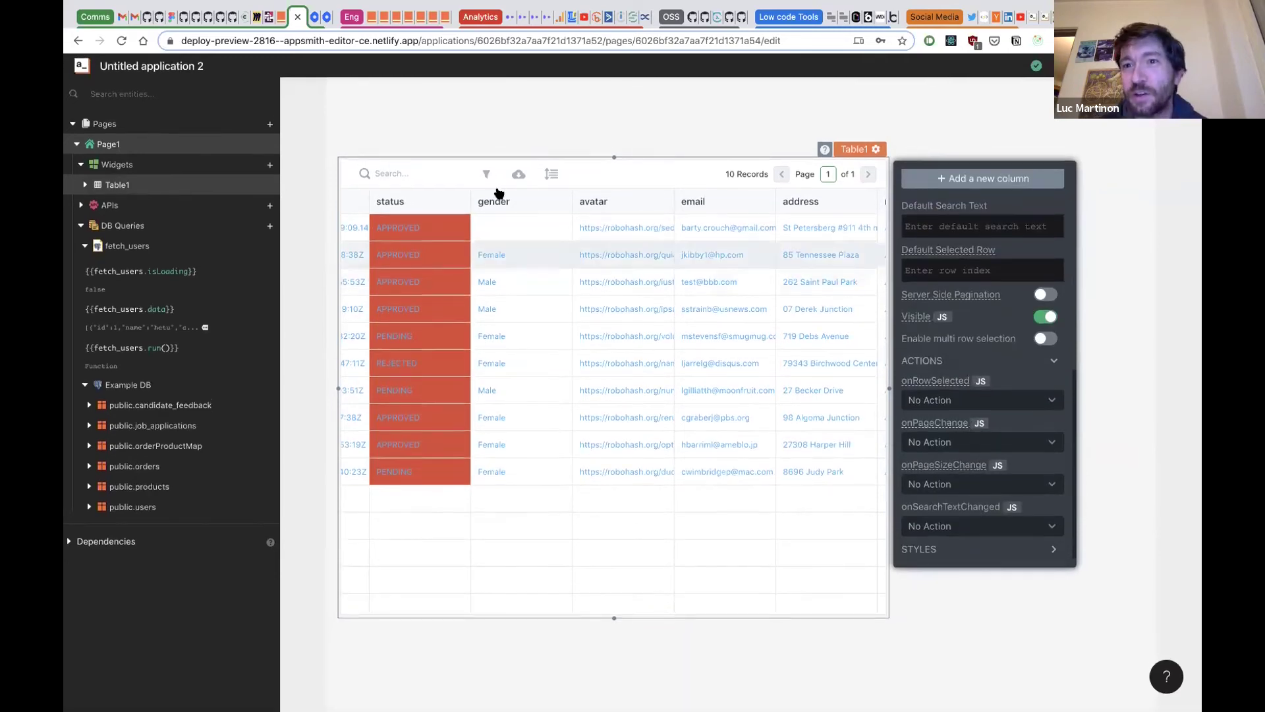
{"action": "scroll", "coordinate": [514, 283], "scroll_direction": "left", "scroll_amount": 3}
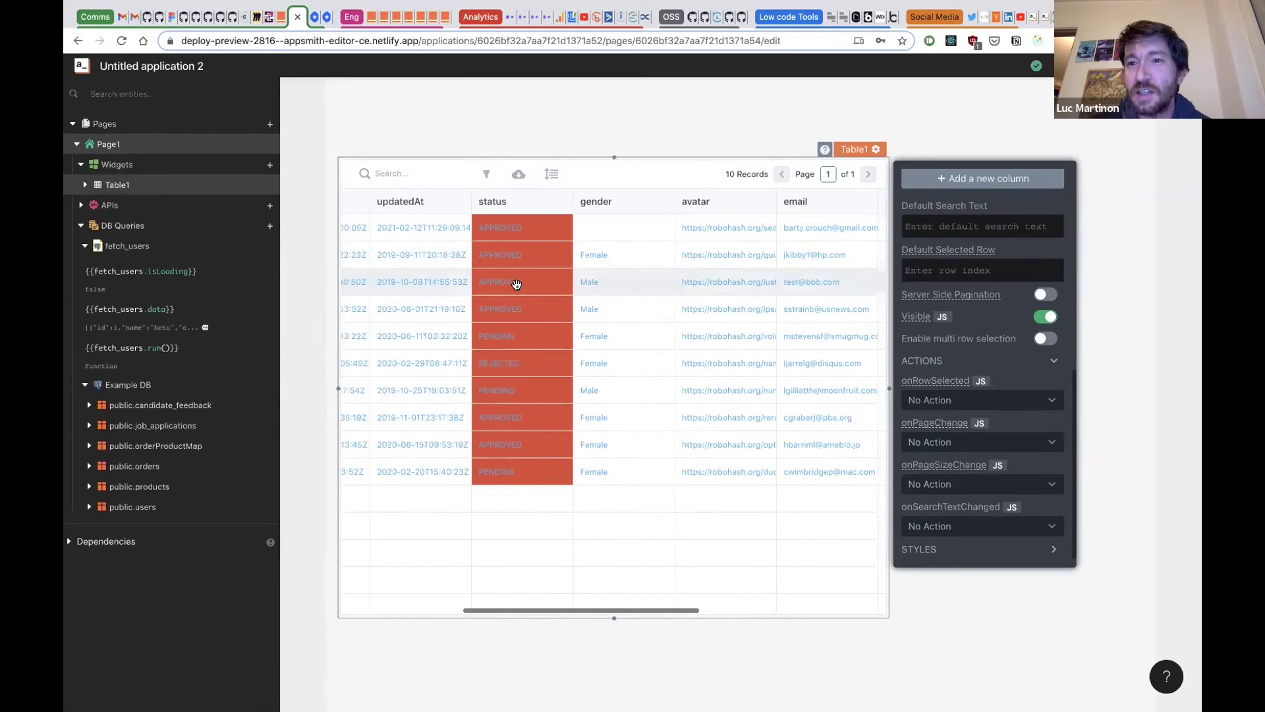
{"action": "left_click", "coordinate": [483, 176]}
{"action": "left_click", "coordinate": [486, 190]}
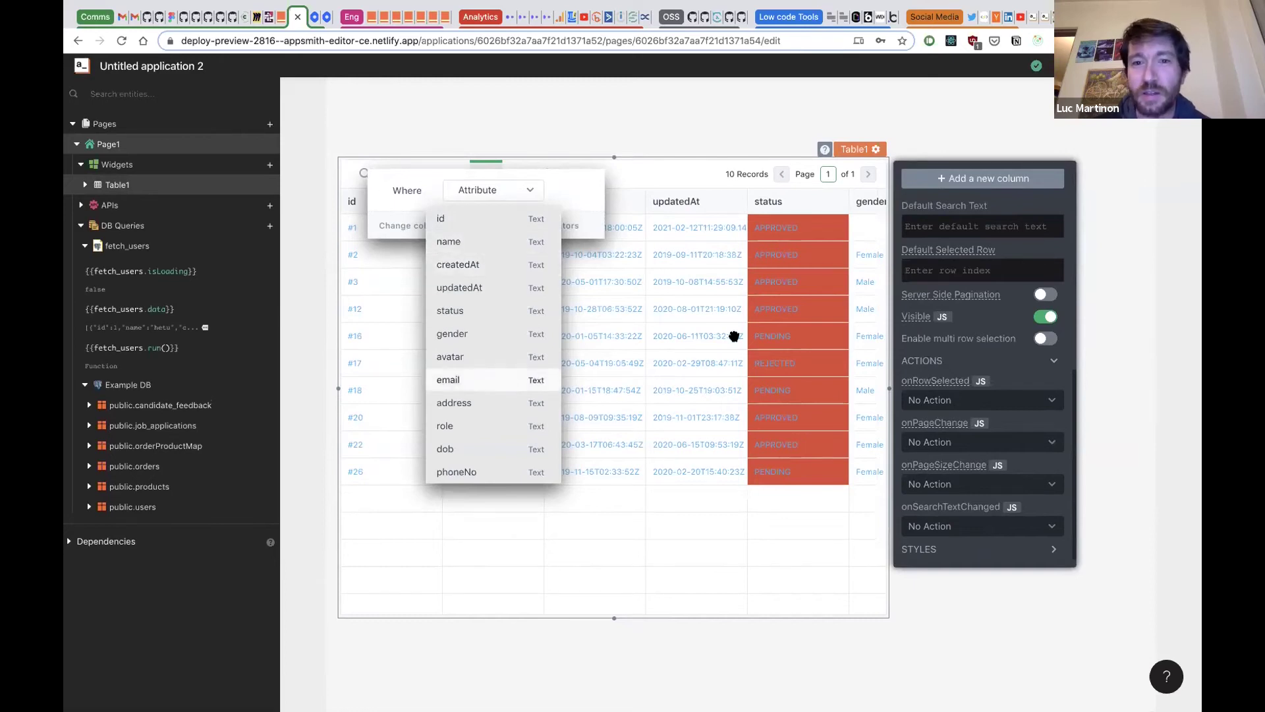
{"action": "scroll", "coordinate": [734, 336], "scroll_direction": "right", "scroll_amount": 5}
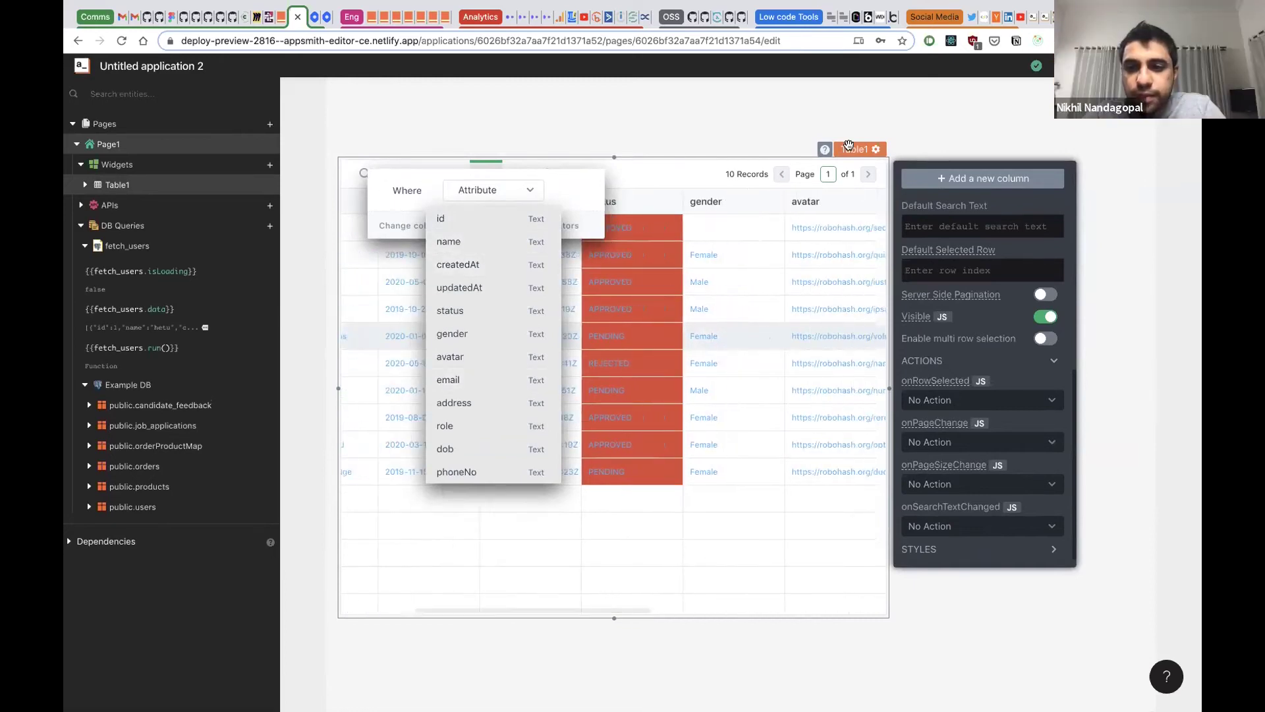
Step: Check the name column's settings and hide the name column in Table1
{"action": "left_click", "coordinate": [896, 155]}
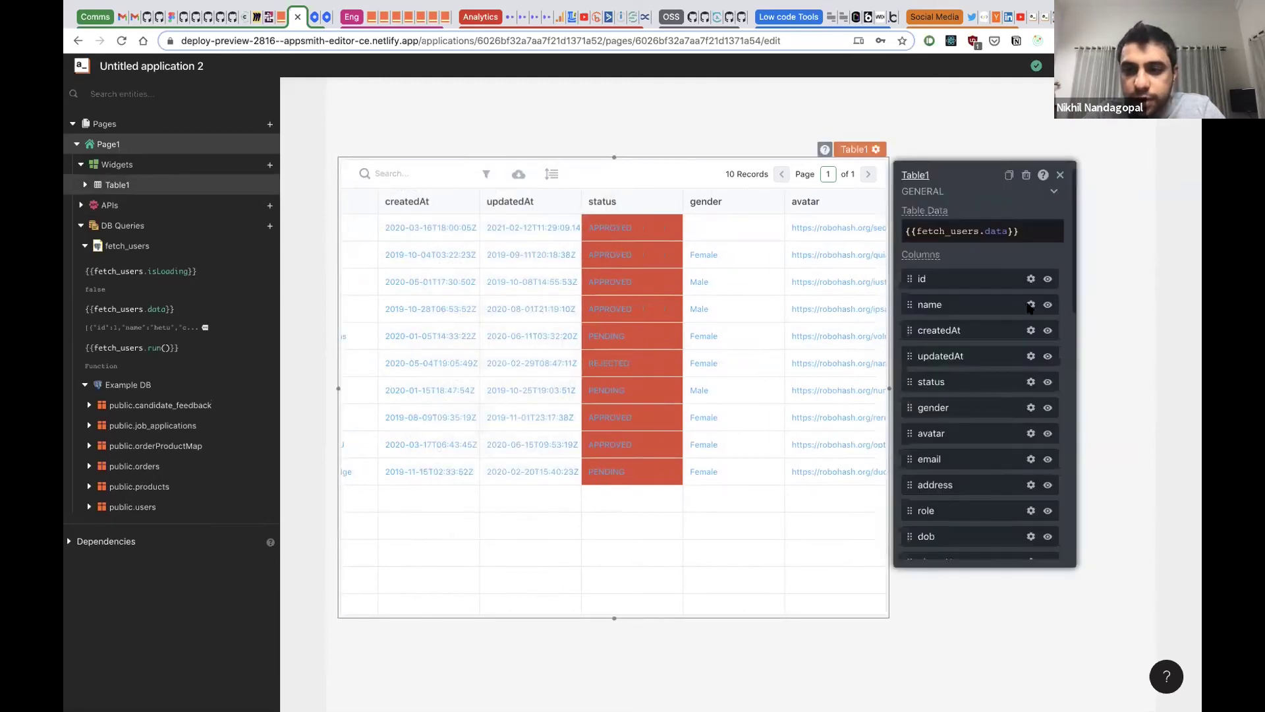
{"action": "left_click", "coordinate": [1032, 304]}
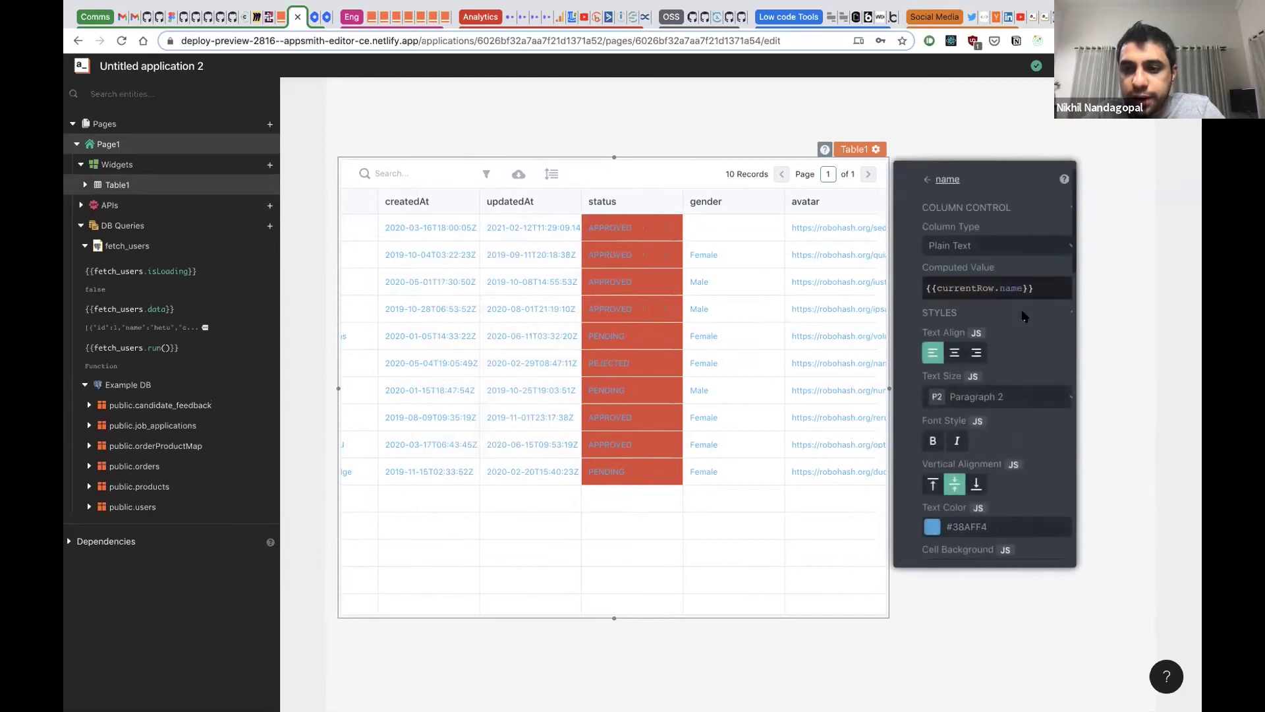
{"action": "left_click", "coordinate": [754, 281]}
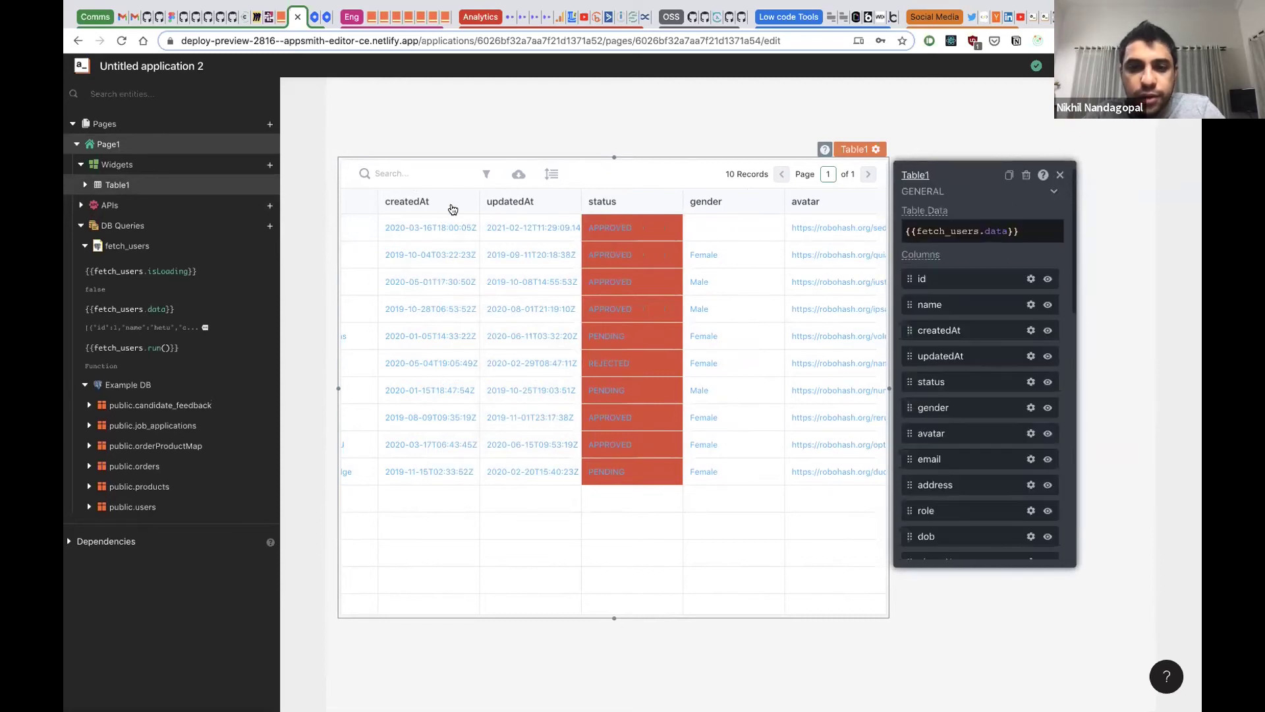
Step: Add a table filter on the hidden name attribute with the contains operator
{"action": "left_click", "coordinate": [484, 174]}
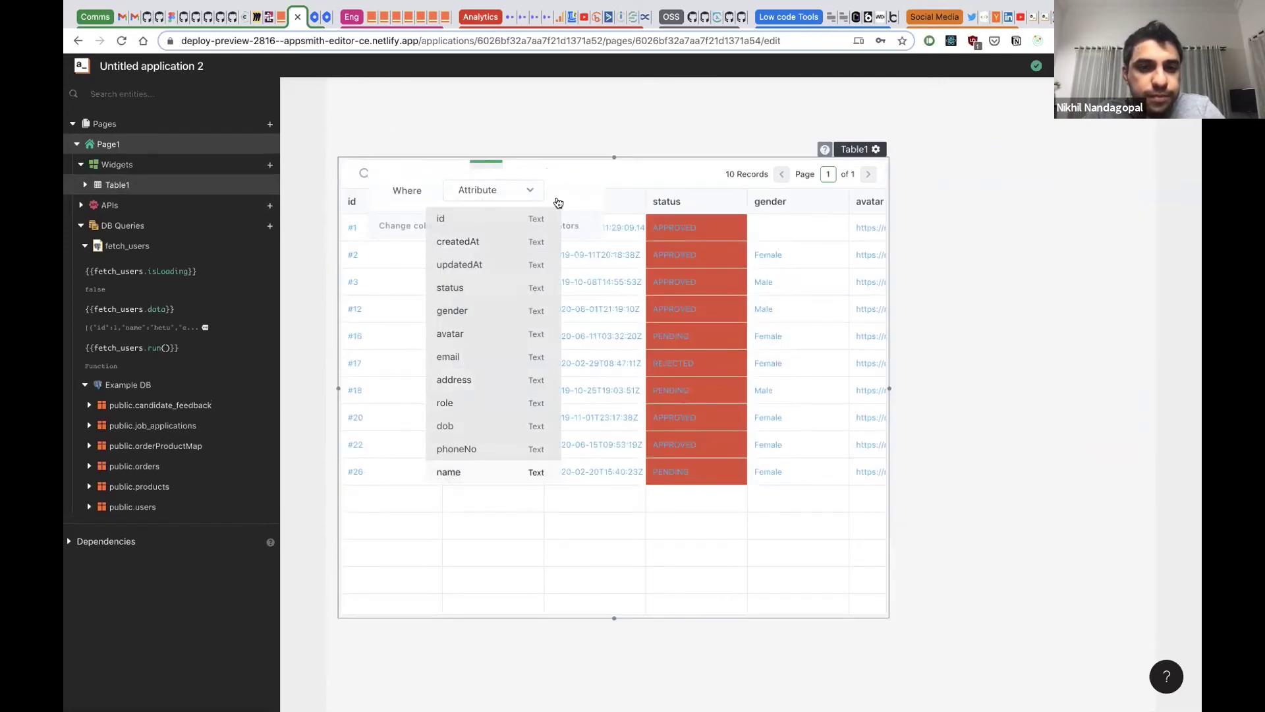
{"action": "key", "text": "Return"}
{"action": "key", "text": "Up"}
{"action": "key", "text": "Up"}
{"action": "key", "text": "Up"}
{"action": "key", "text": "Up"}
{"action": "key", "text": "Up"}
{"action": "key", "text": "Up"}
{"action": "key", "text": "Up"}
{"action": "key", "text": "Up"}
{"action": "key", "text": "Up"}
{"action": "key", "text": "Up"}
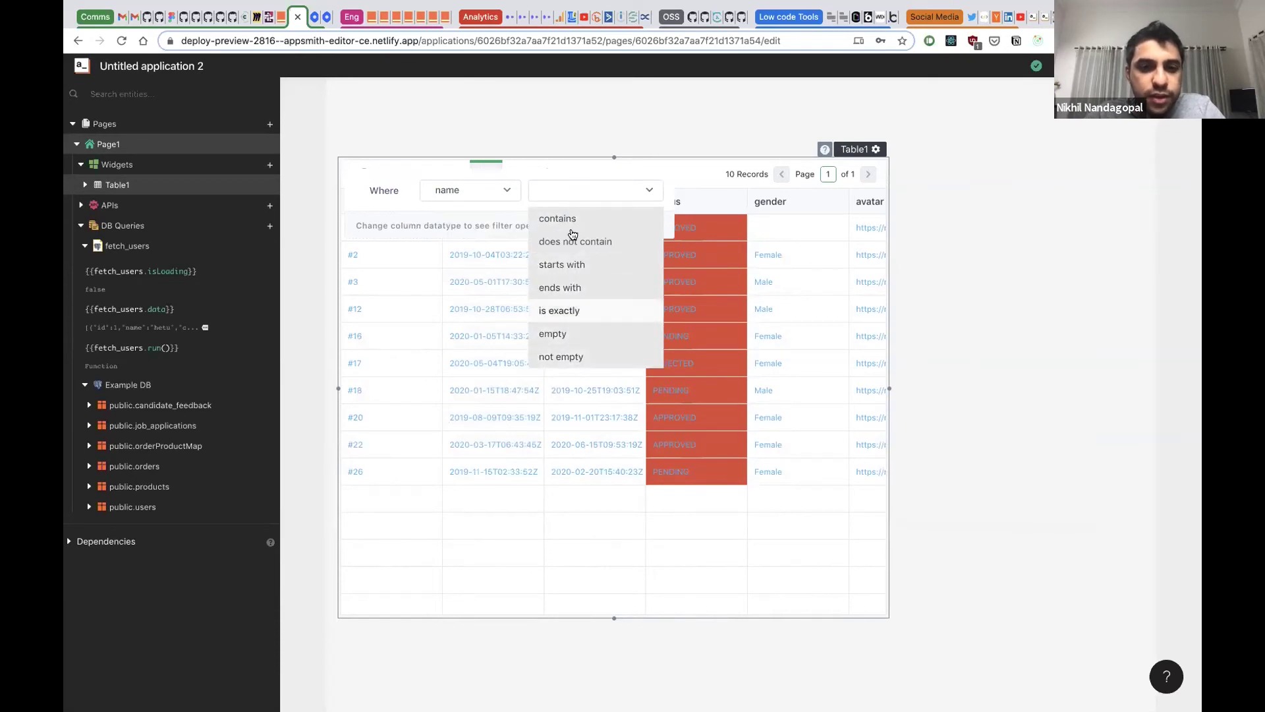
{"action": "key", "text": "Up"}
{"action": "key", "text": "Up"}
{"action": "key", "text": "Up"}
{"action": "key", "text": "Up"}
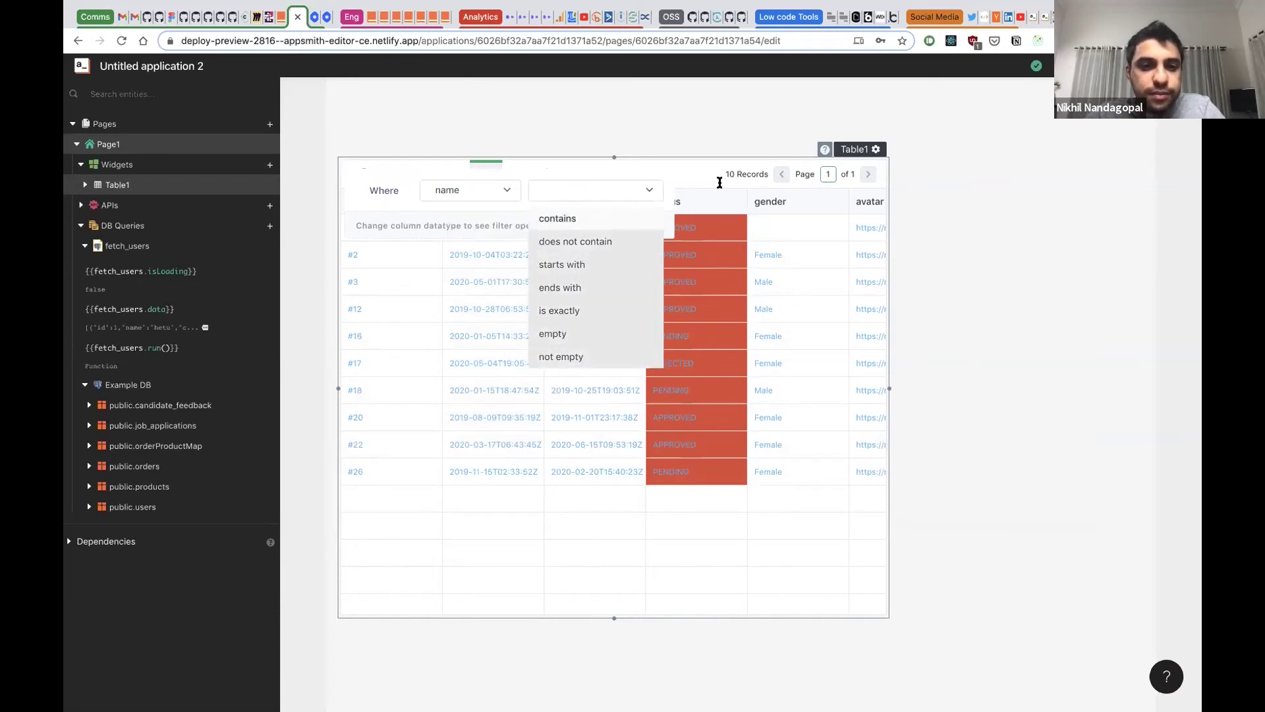
{"action": "key", "text": "Return"}
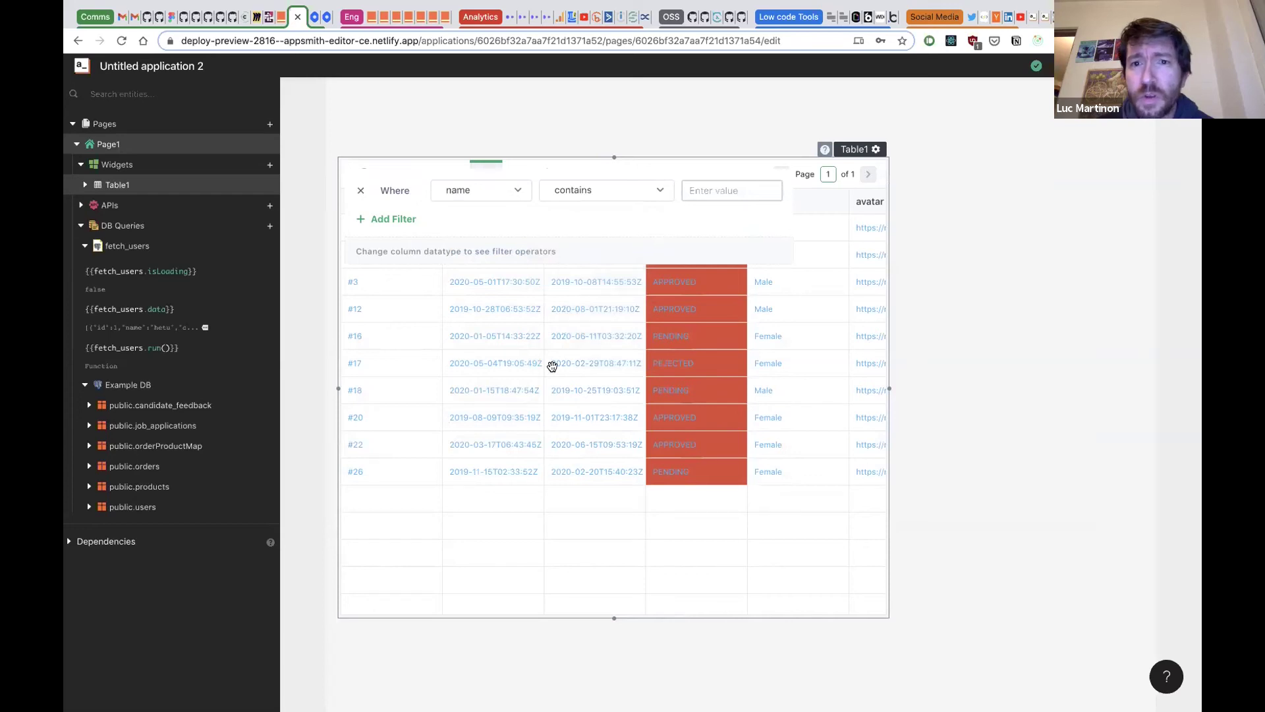
Step: Look across the table's columns and set the name filter's value to Dem
{"action": "scroll", "coordinate": [552, 366], "scroll_direction": "right", "scroll_amount": 3}
{"action": "scroll", "coordinate": [552, 367], "scroll_direction": "right", "scroll_amount": 5}
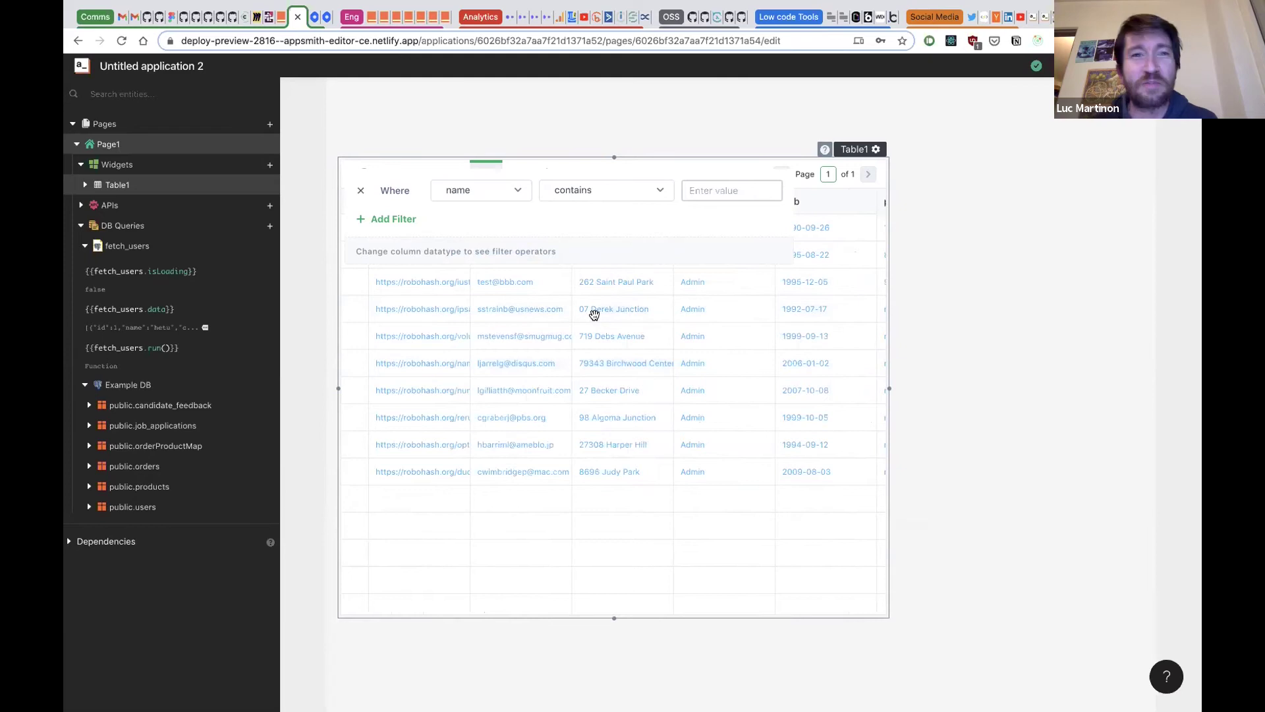
{"action": "scroll", "coordinate": [593, 314], "scroll_direction": "right", "scroll_amount": 3}
{"action": "scroll", "coordinate": [594, 315], "scroll_direction": "right", "scroll_amount": 2}
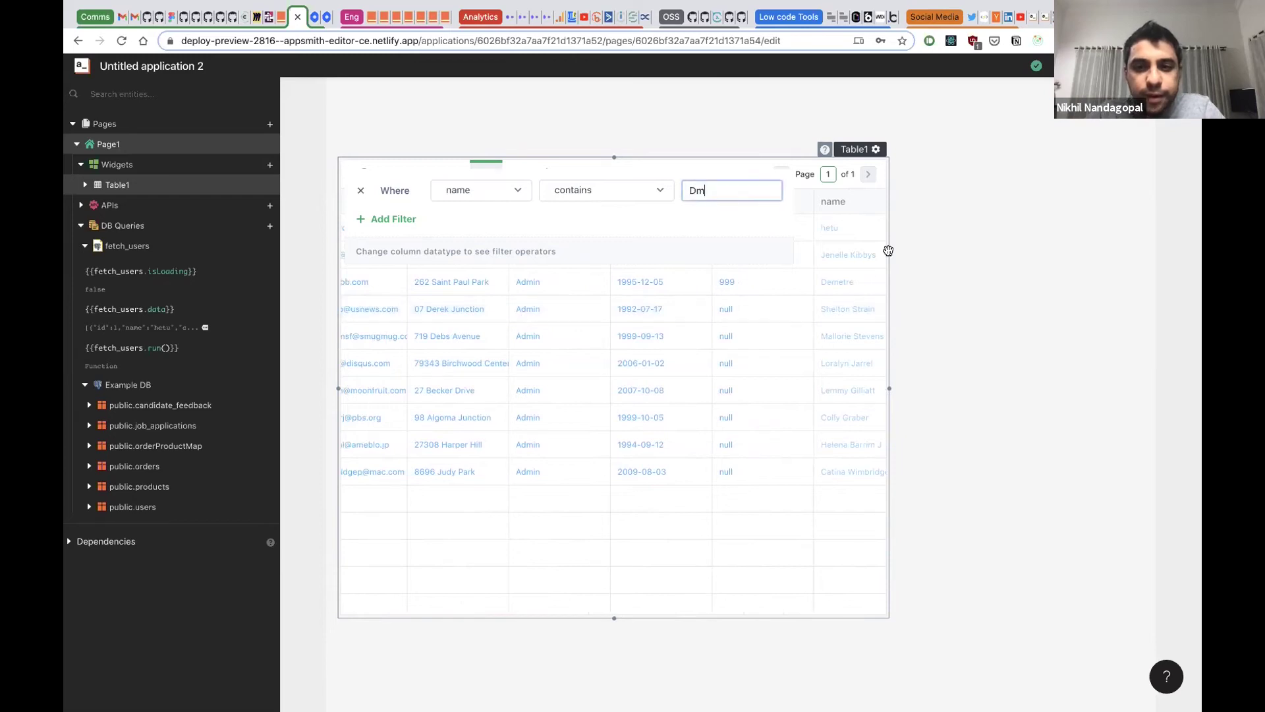
{"action": "key", "text": "BackSpace"}
{"action": "type", "text": "em"}
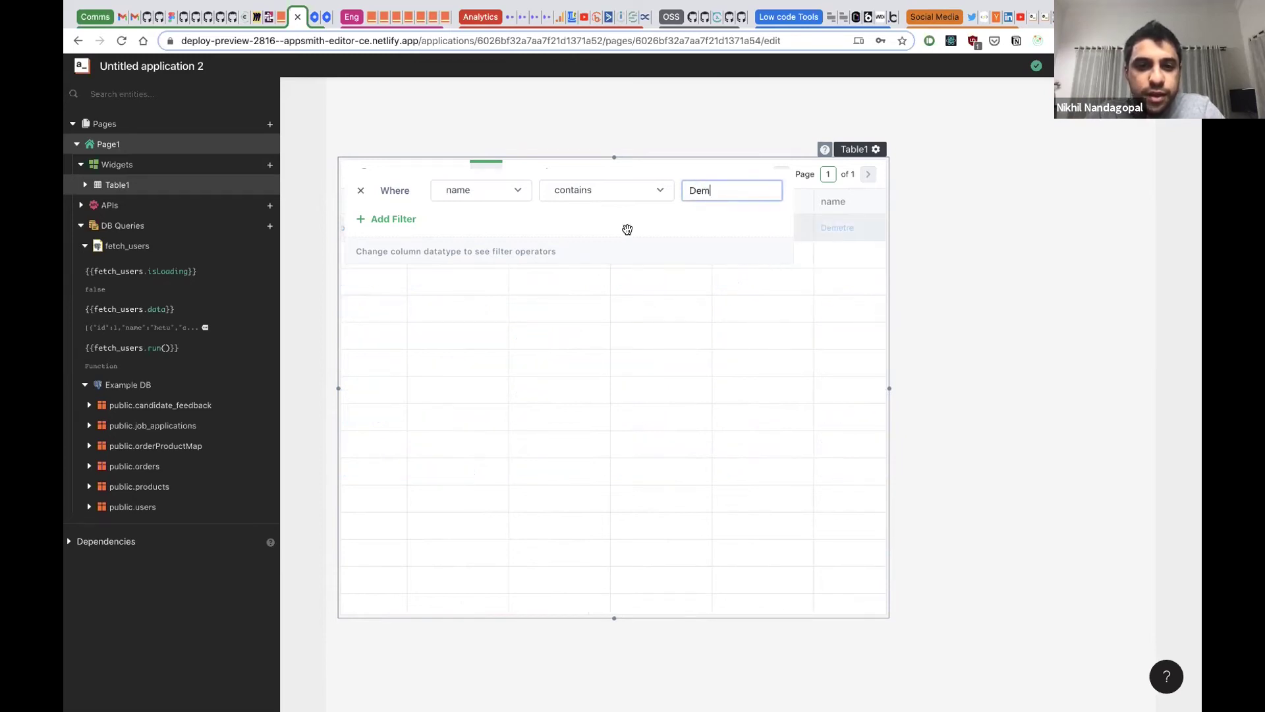
Step: Review the filtered row across the columns and remove the name filter
{"action": "left_click", "coordinate": [551, 311]}
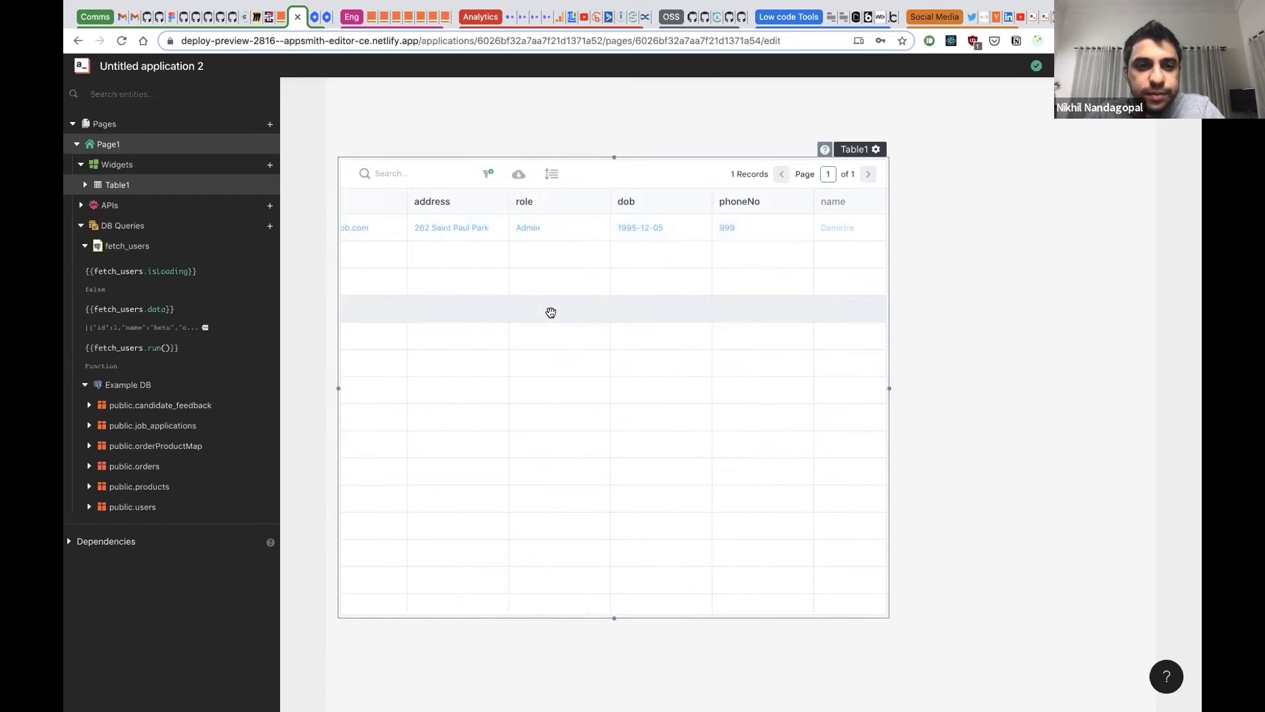
{"action": "scroll", "coordinate": [550, 312], "scroll_direction": "left", "scroll_amount": 10}
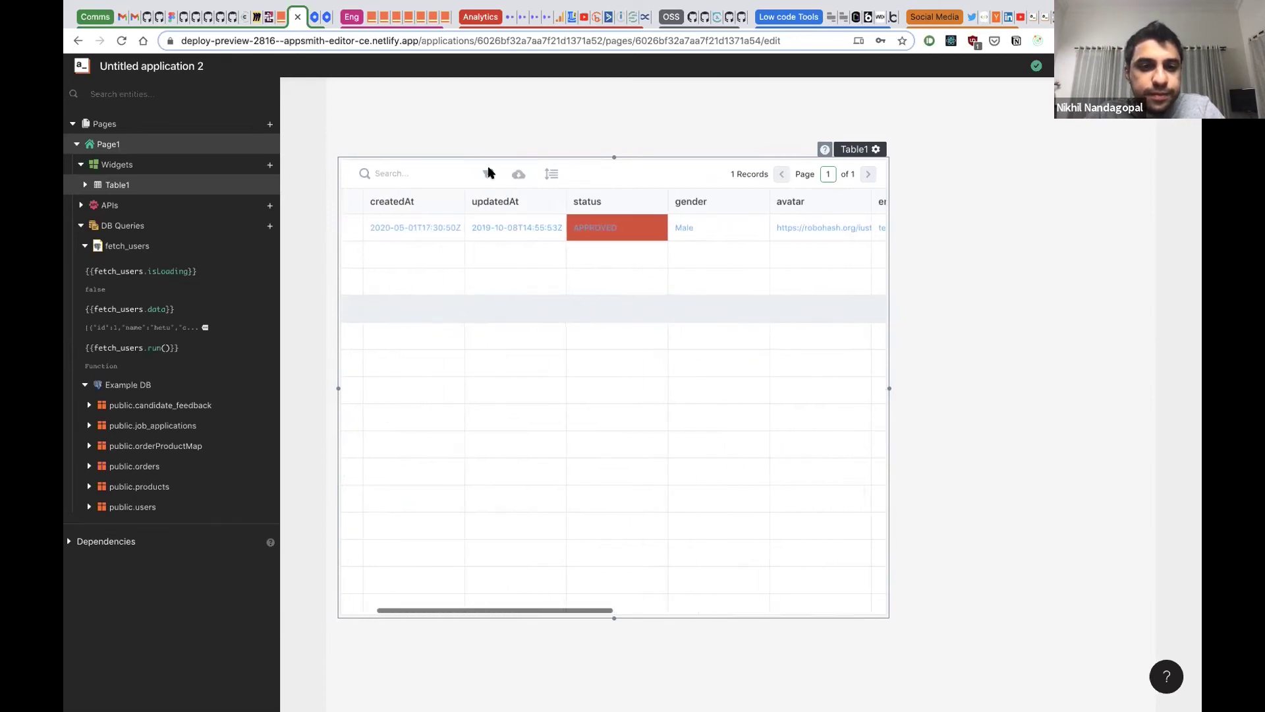
{"action": "left_click", "coordinate": [488, 174]}
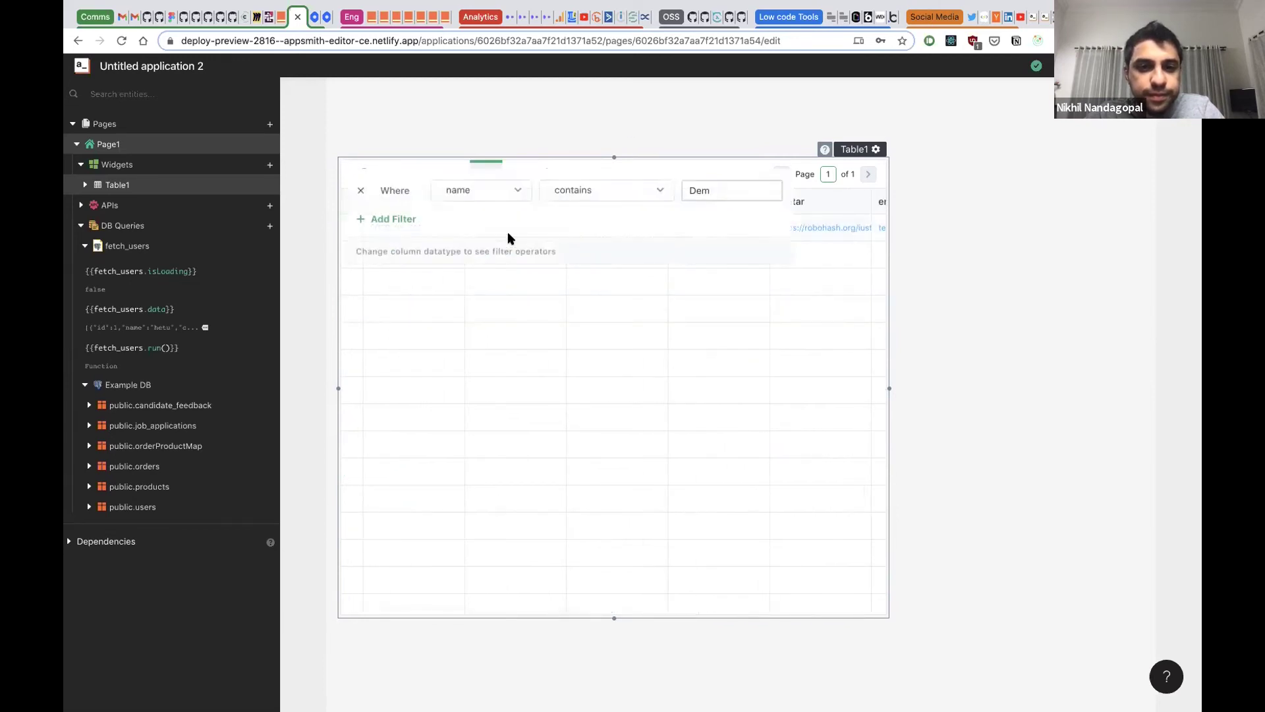
Step: Change the avatar column's type to Image and return to Table1's column list
{"action": "left_click", "coordinate": [863, 148]}
{"action": "scroll", "coordinate": [1002, 264], "scroll_direction": "down", "scroll_amount": 5}
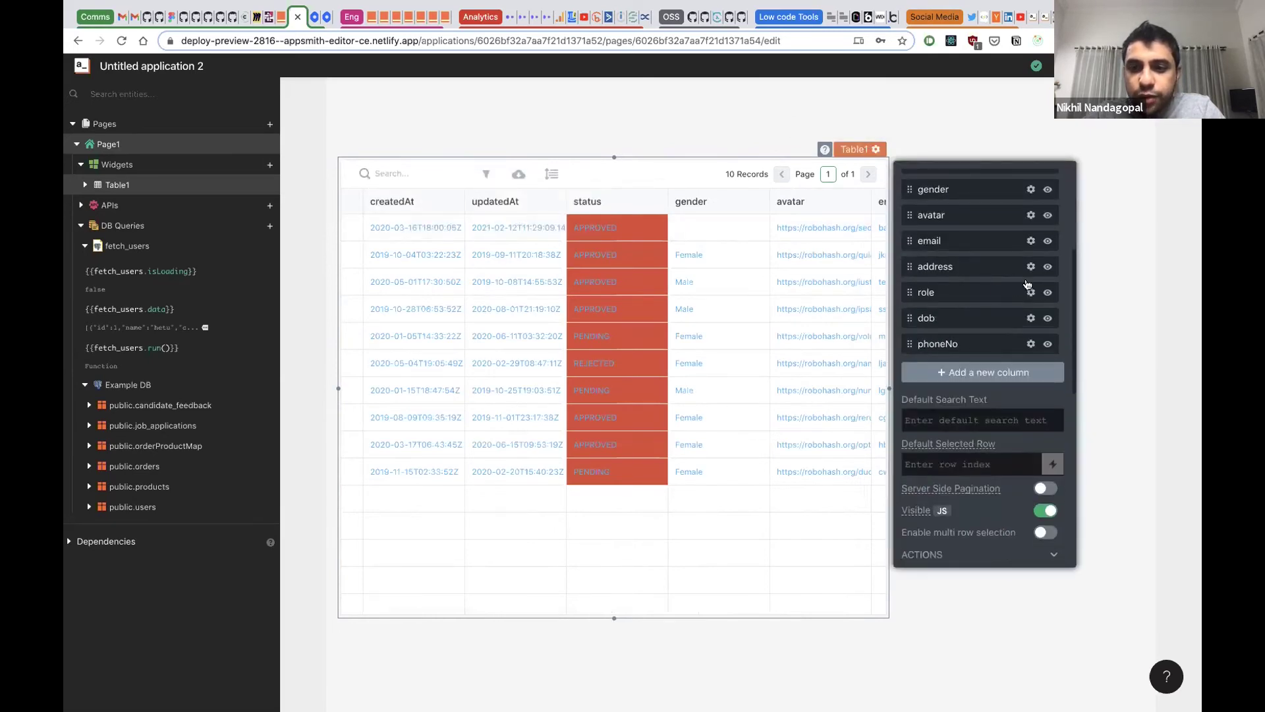
{"action": "scroll", "coordinate": [1029, 285], "scroll_direction": "up", "scroll_amount": 2}
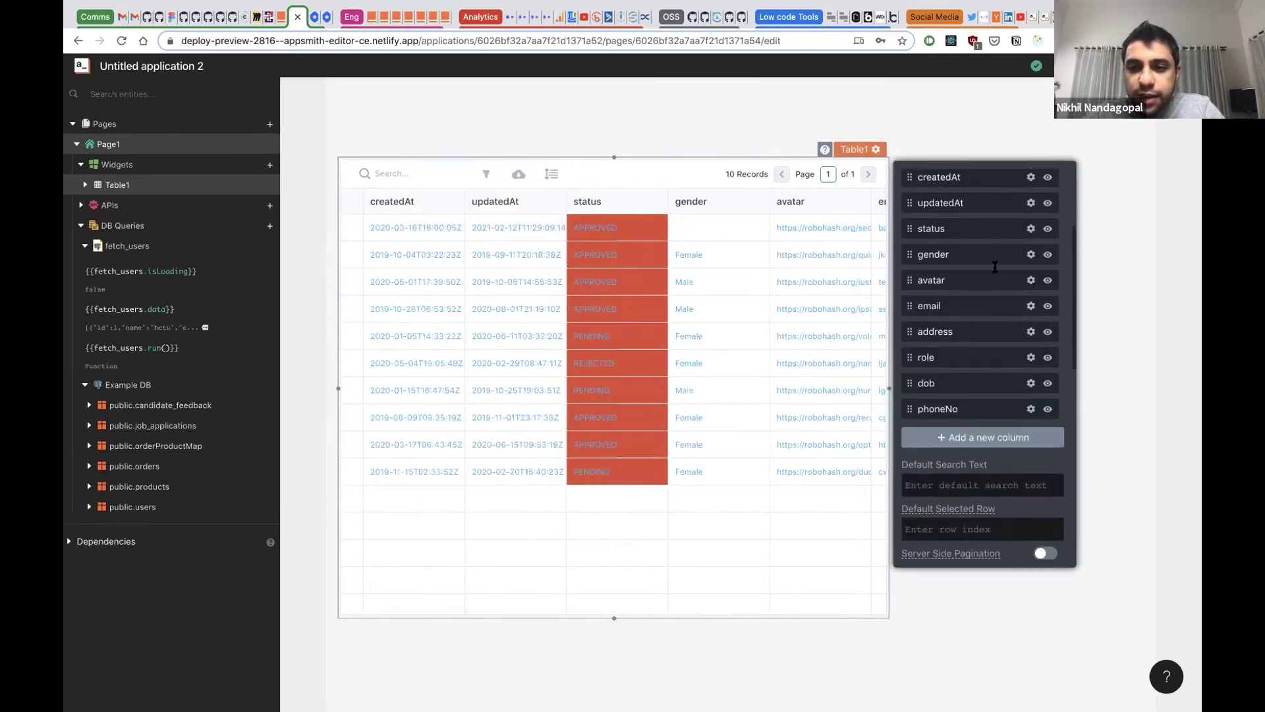
{"action": "left_click", "coordinate": [971, 232]}
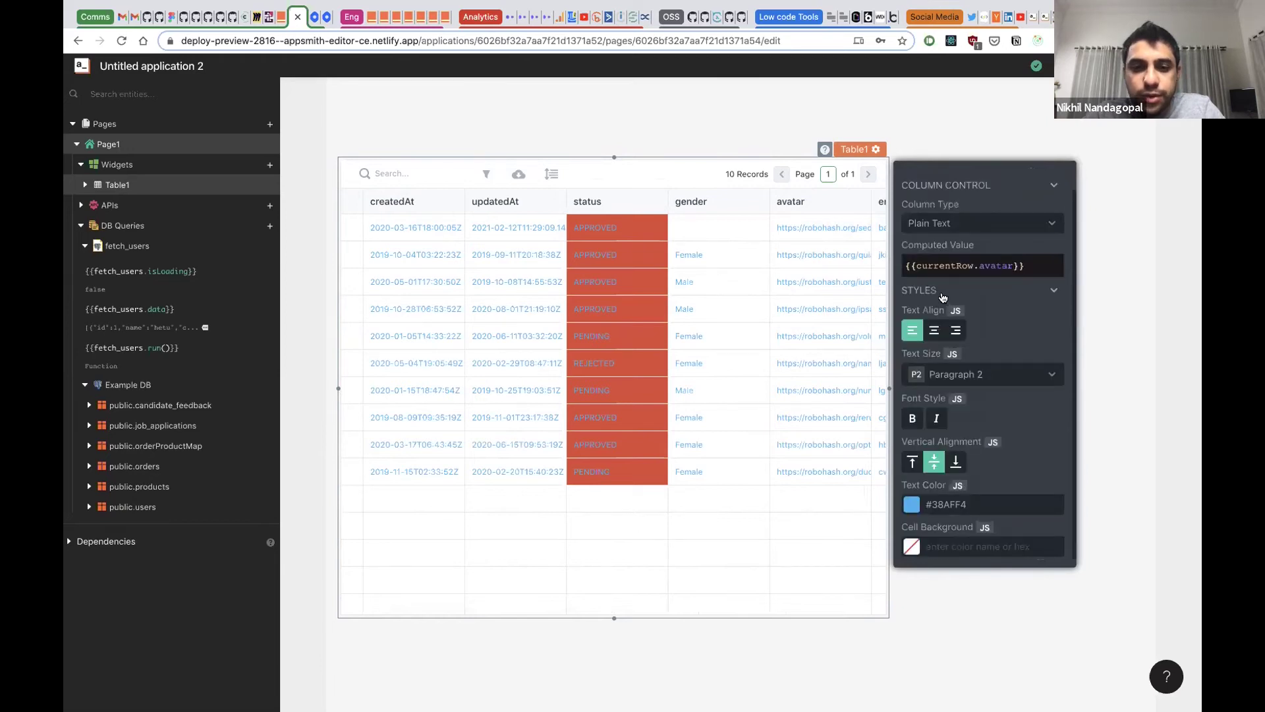
{"action": "left_click", "coordinate": [975, 223]}
{"action": "left_click", "coordinate": [942, 296]}
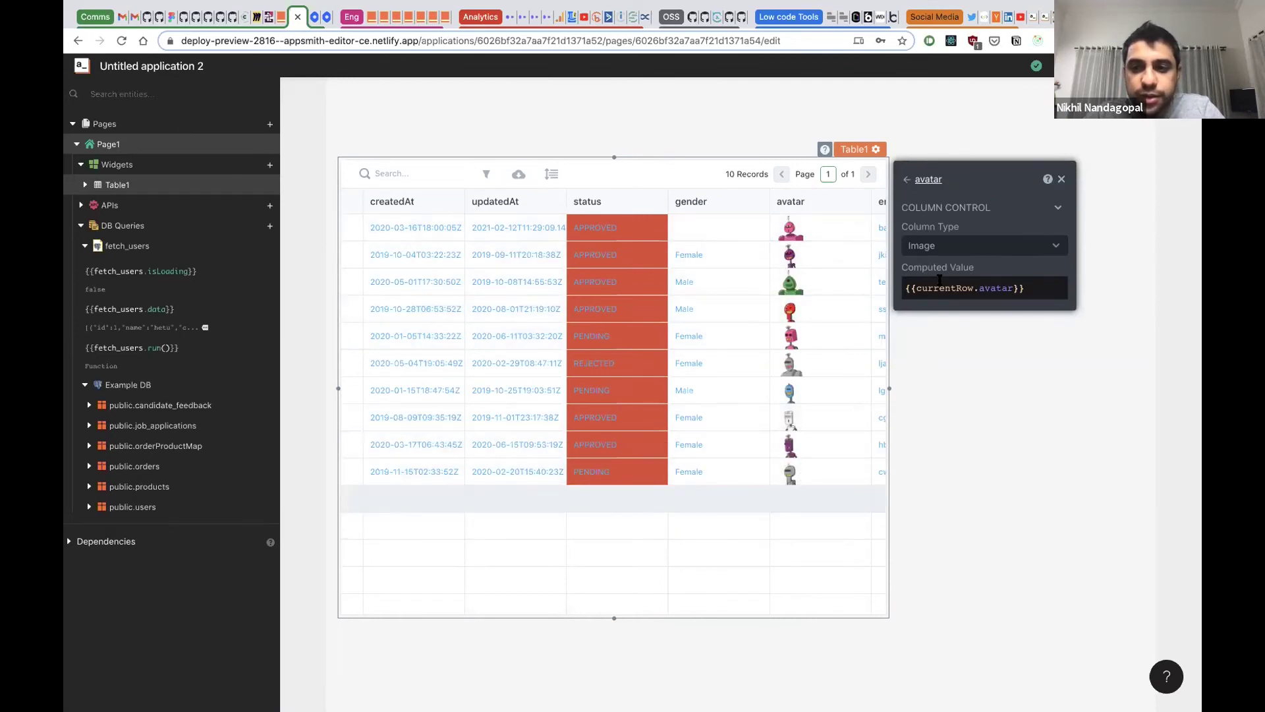
{"action": "left_click", "coordinate": [907, 179]}
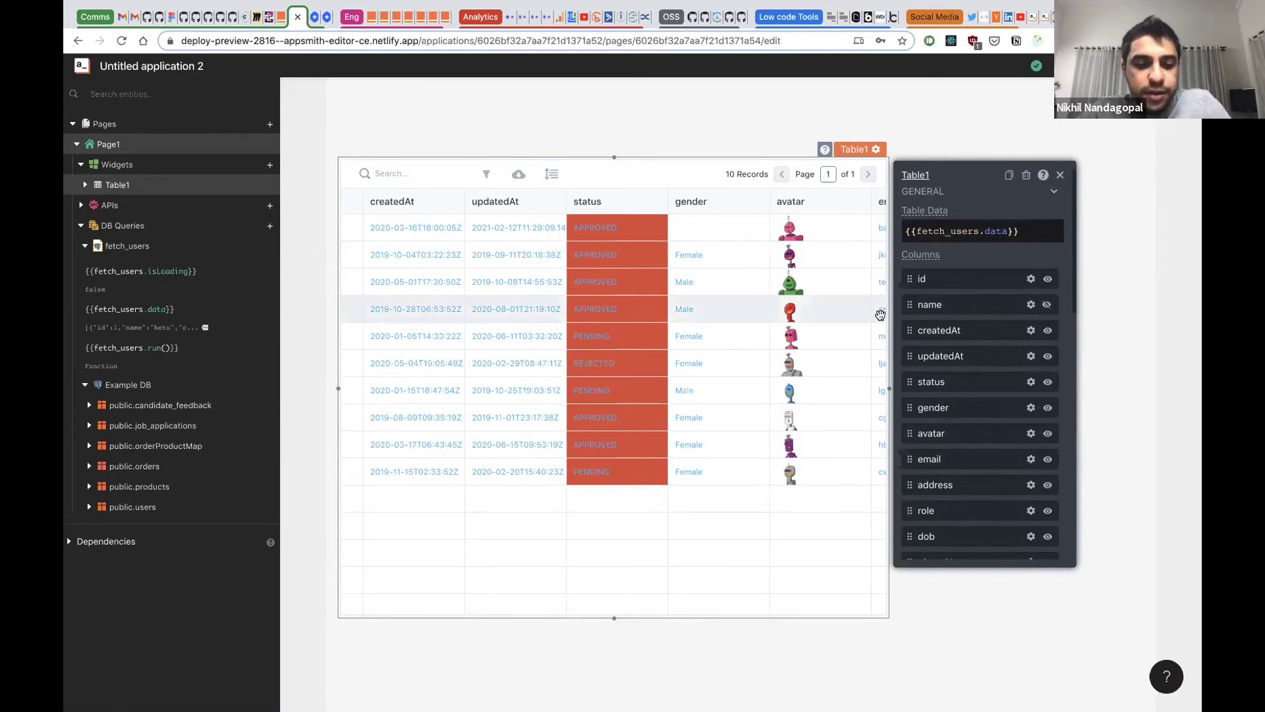
Step: Add a new column to Table1 and rename it margin
{"action": "scroll", "coordinate": [753, 312], "scroll_direction": "right", "scroll_amount": 3}
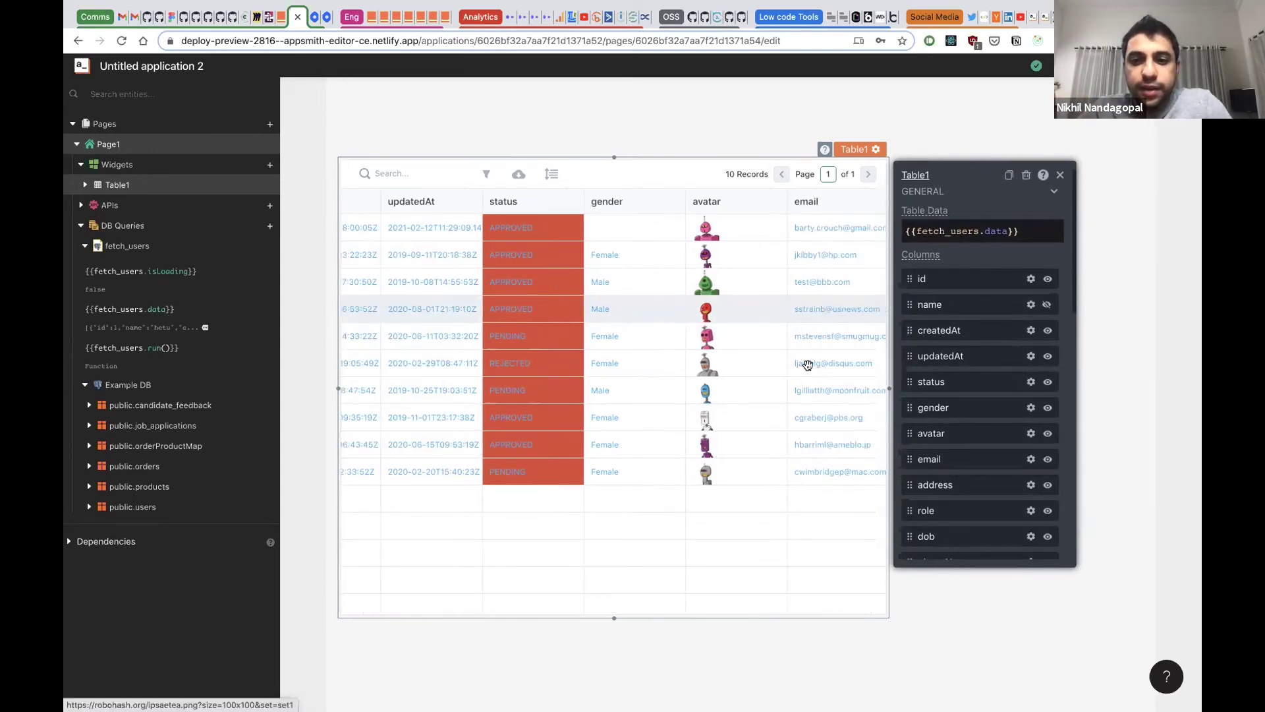
{"action": "scroll", "coordinate": [808, 362], "scroll_direction": "right", "scroll_amount": 10}
{"action": "scroll", "coordinate": [693, 382], "scroll_direction": "left", "scroll_amount": 3}
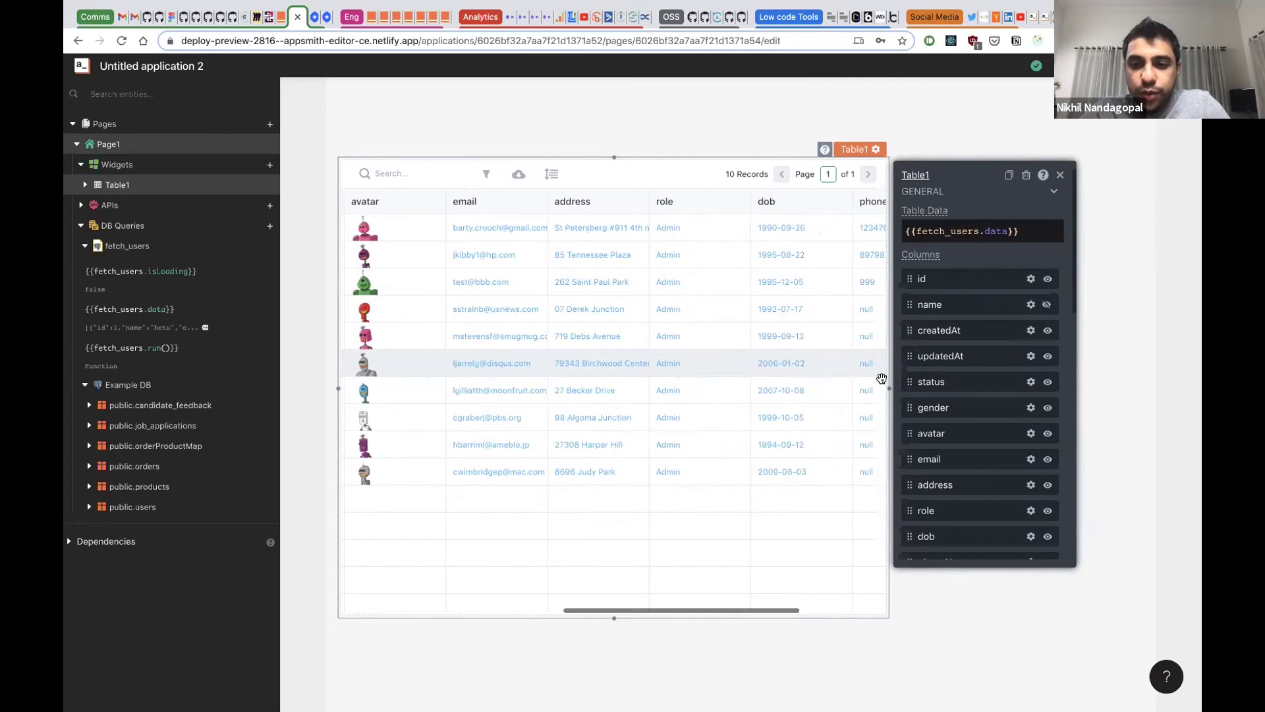
{"action": "scroll", "coordinate": [693, 389], "scroll_direction": "left", "scroll_amount": 9}
{"action": "scroll", "coordinate": [957, 436], "scroll_direction": "down", "scroll_amount": 3}
{"action": "left_click", "coordinate": [957, 436]}
{"action": "scroll", "coordinate": [748, 348], "scroll_direction": "right", "scroll_amount": 4}
{"action": "scroll", "coordinate": [748, 347], "scroll_direction": "right", "scroll_amount": 5}
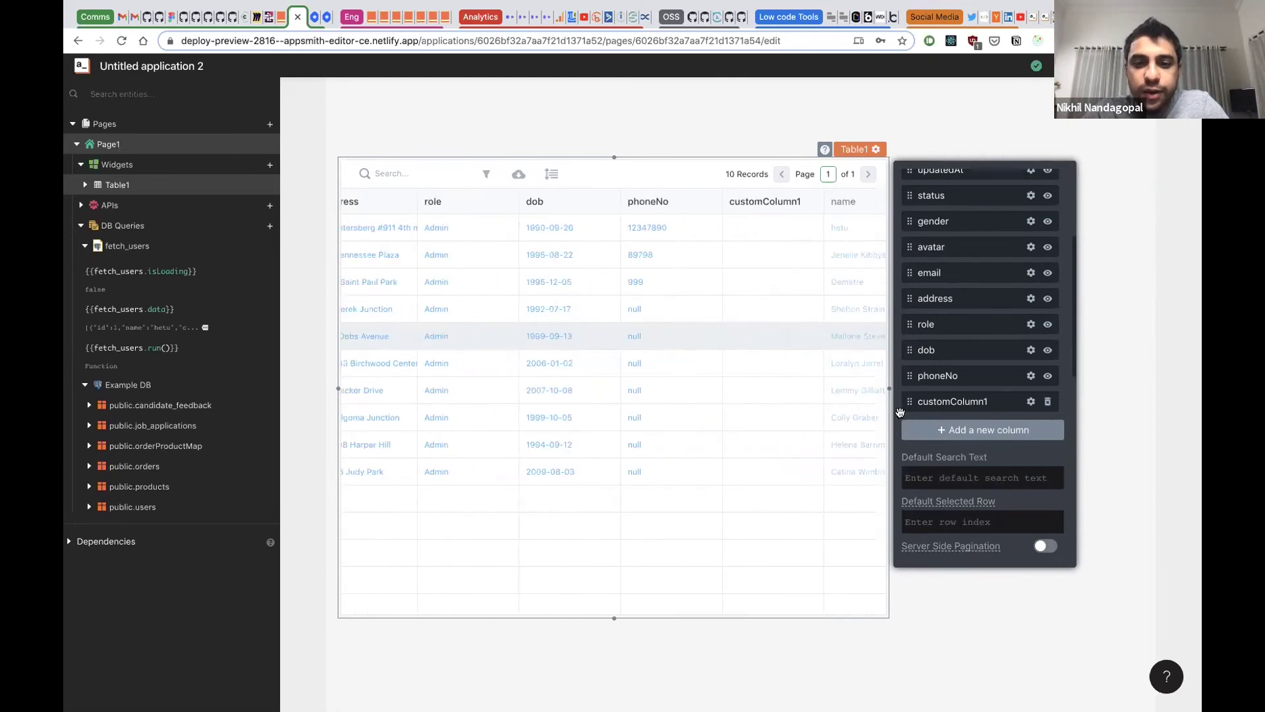
{"action": "left_click", "coordinate": [955, 402]}
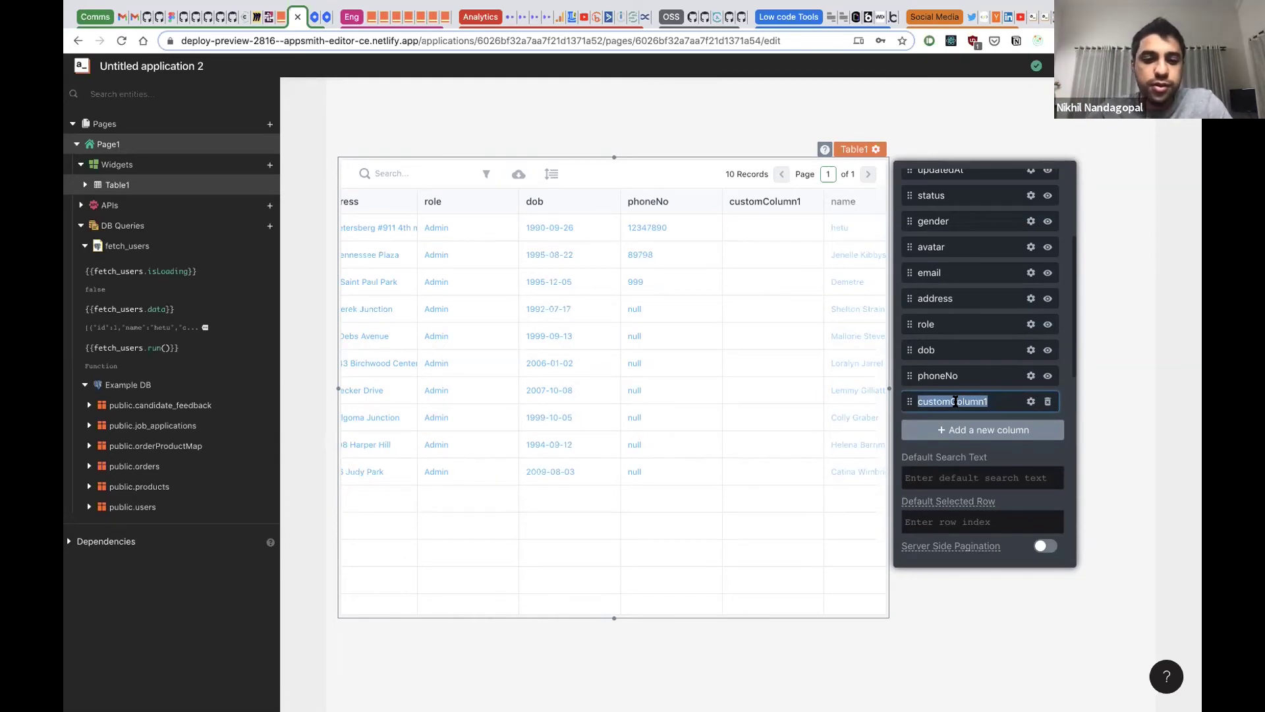
{"action": "type", "text": "margin"}
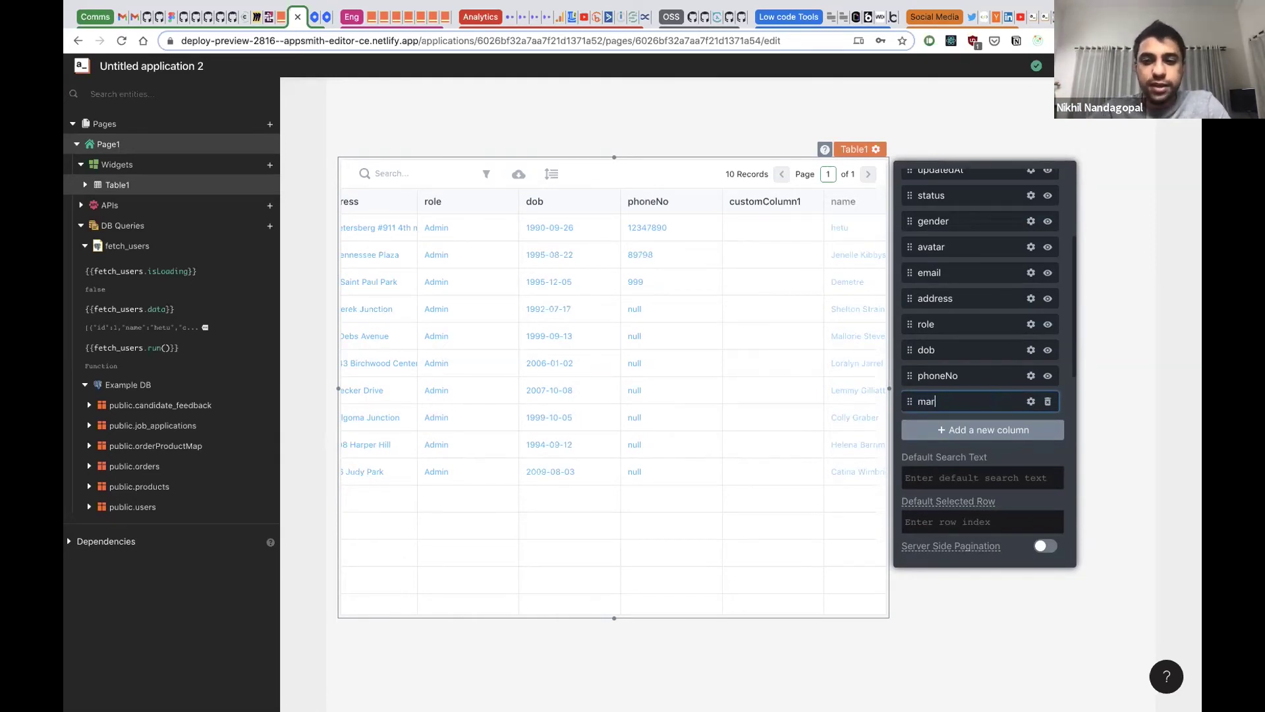
Step: Start a {{}} binding as the margin column's computed value
{"action": "left_click", "coordinate": [1031, 403]}
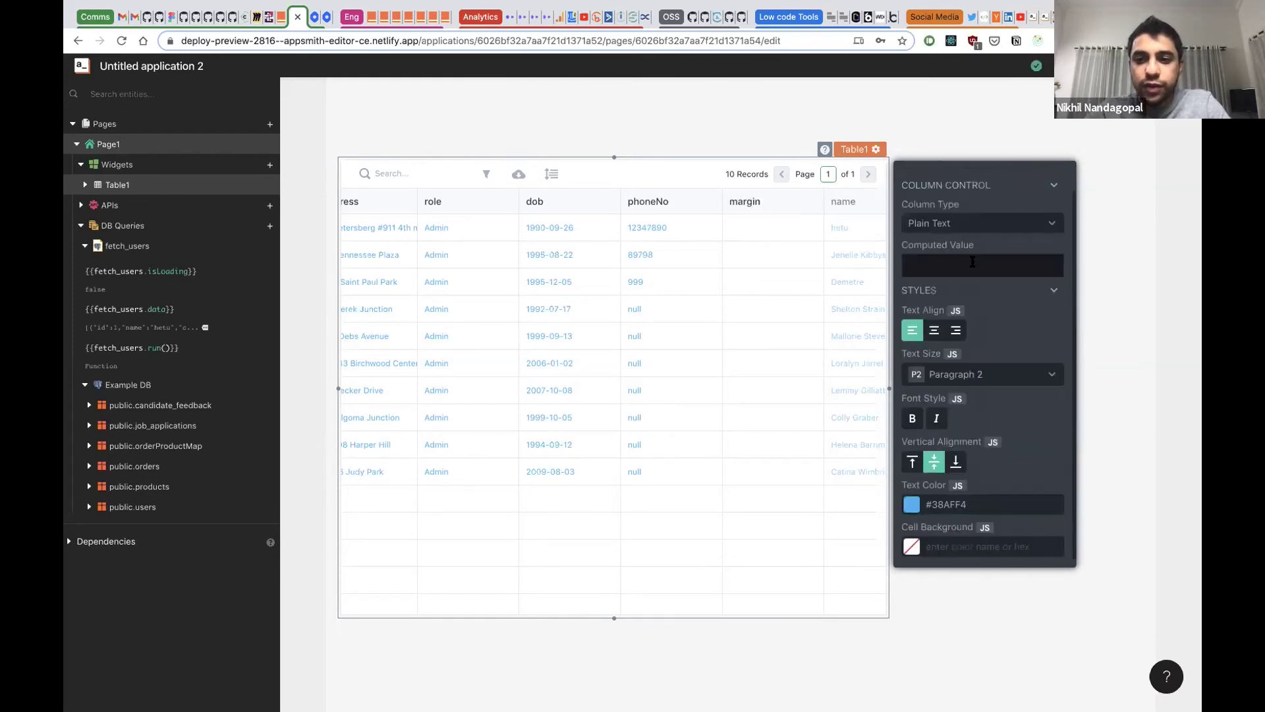
{"action": "left_click", "coordinate": [910, 265]}
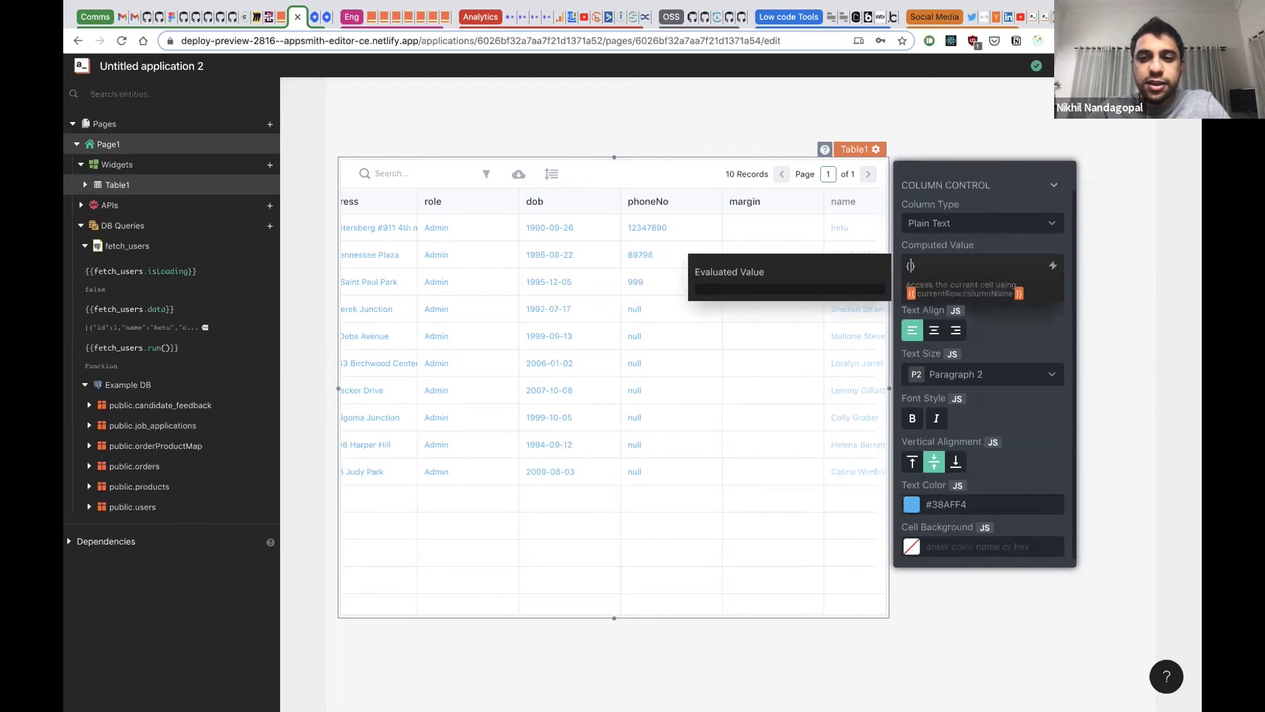
{"action": "type", "text": "{{"}
{"action": "scroll", "coordinate": [508, 417], "scroll_direction": "left", "scroll_amount": 2}
{"action": "scroll", "coordinate": [508, 416], "scroll_direction": "left", "scroll_amount": 10}
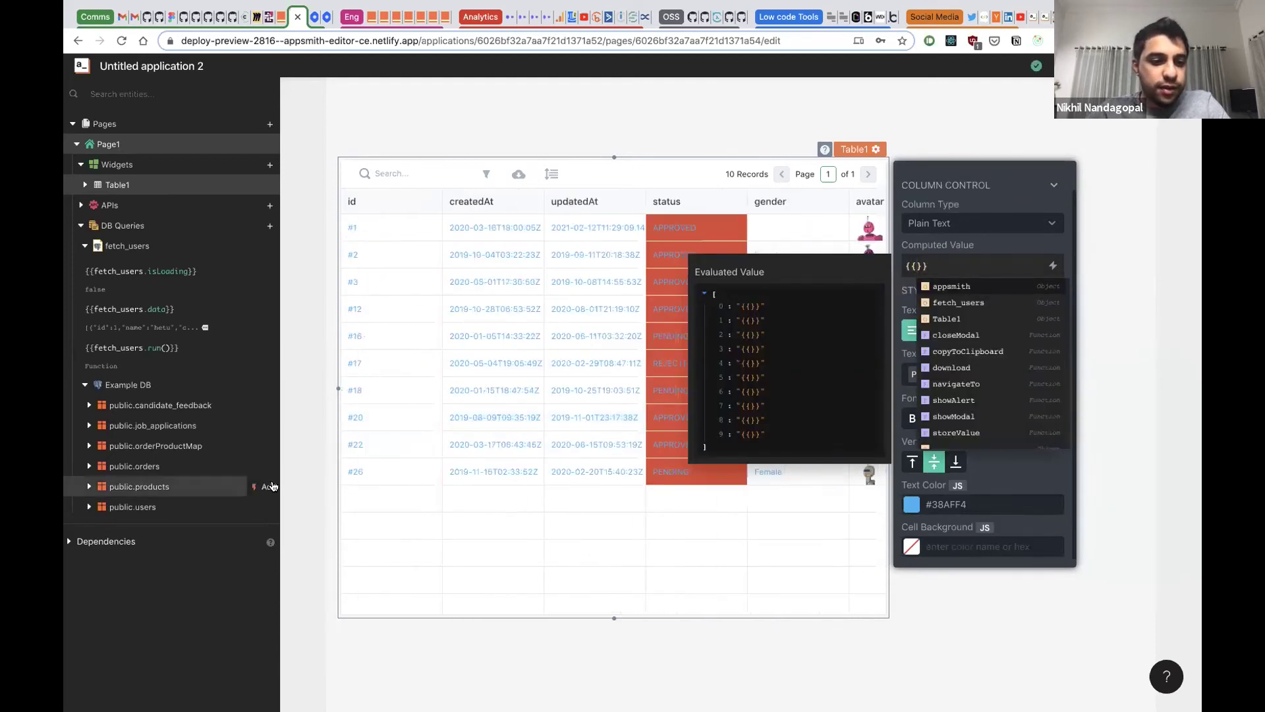
Step: Create a select query for the public.products table, named fetch_products, and run it
{"action": "left_click", "coordinate": [272, 487]}
{"action": "left_click", "coordinate": [298, 515]}
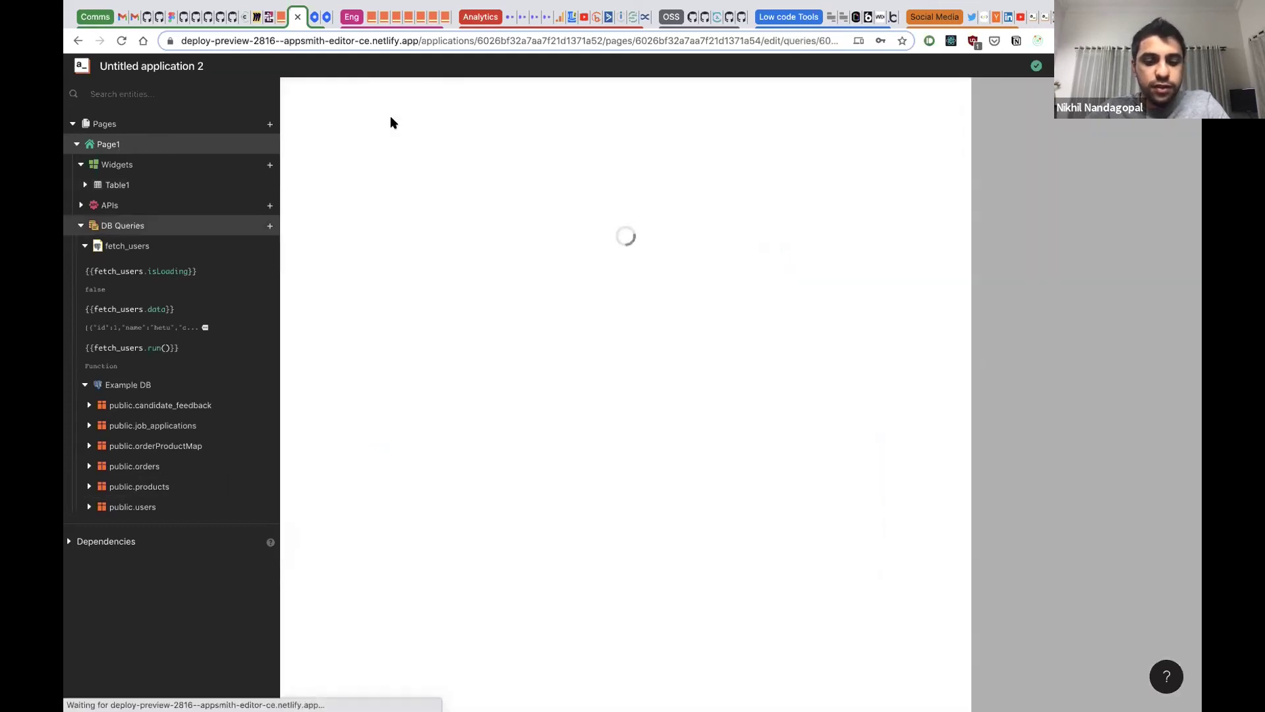
{"action": "type", "text": "fetch_"}
{"action": "key", "text": "BackSpace"}
{"action": "key", "text": "BackSpace"}
{"action": "key", "text": "BackSpace"}
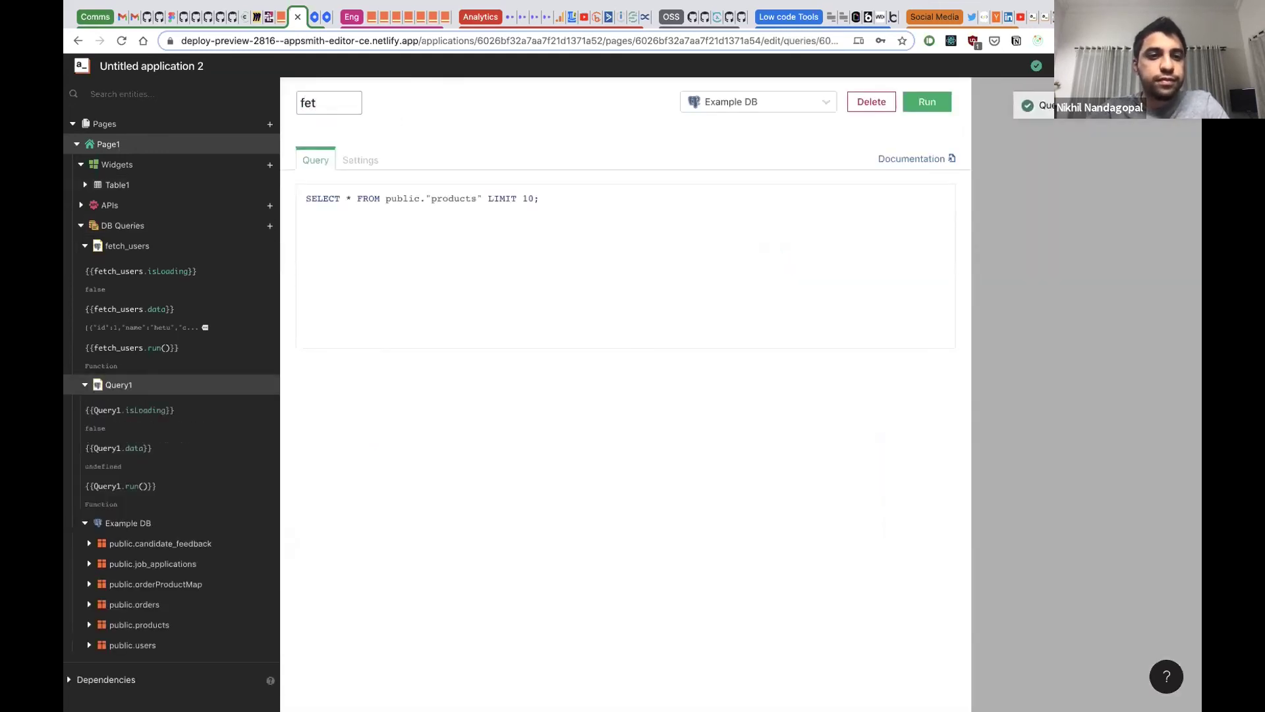
{"action": "type", "text": "products"}
{"action": "key", "text": "Return"}
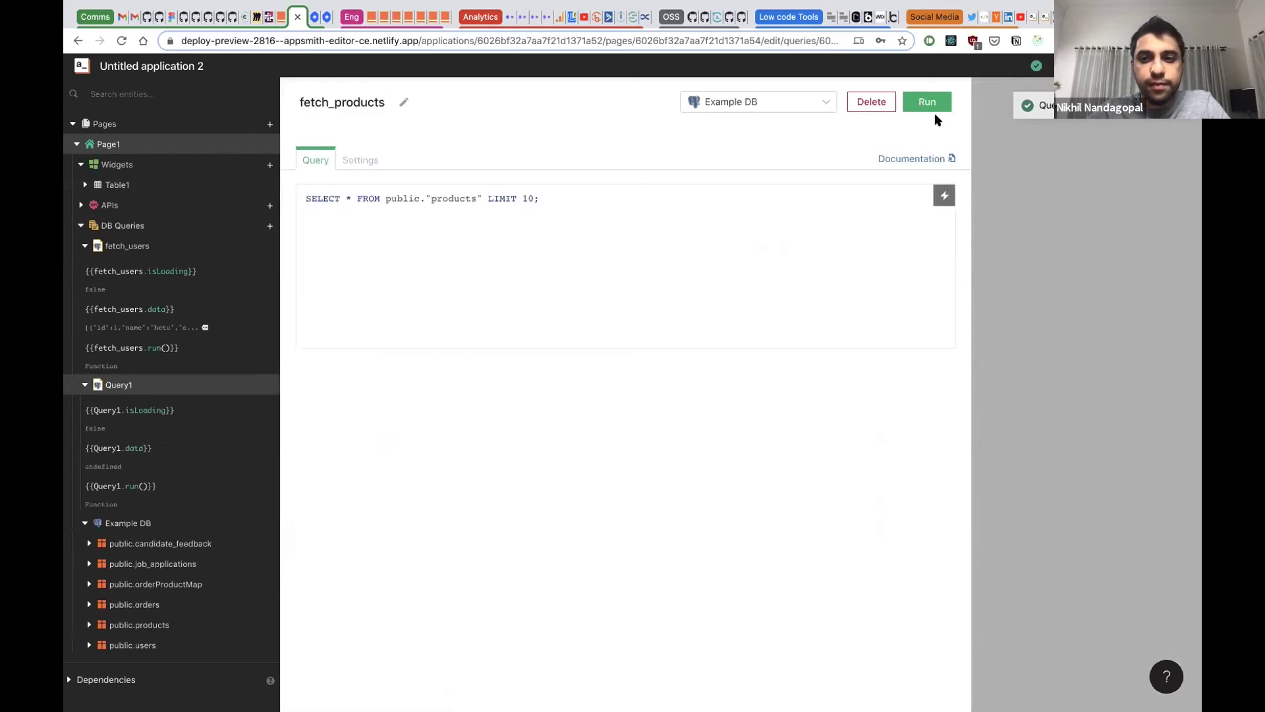
Step: Replace Table1's table data with the binding {{fetch_products.data}}
{"action": "left_click", "coordinate": [853, 147]}
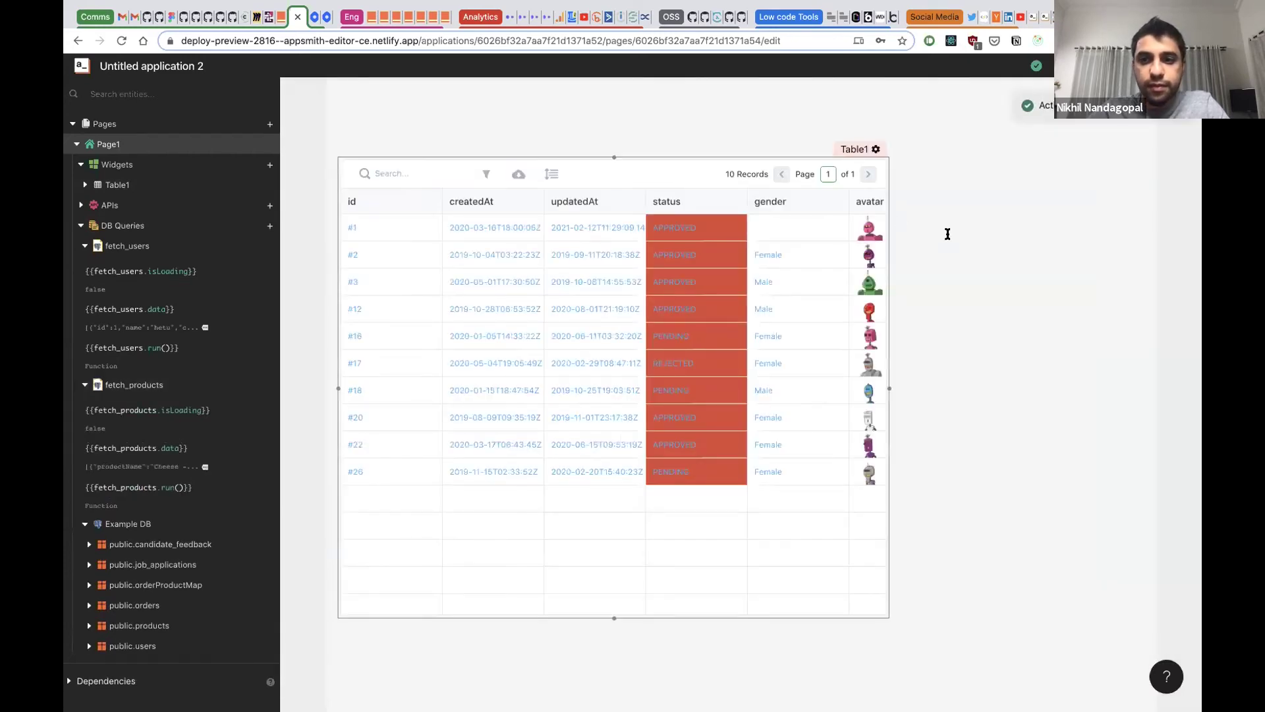
{"action": "left_click", "coordinate": [948, 232]}
{"action": "key", "text": "ctrl+a"}
{"action": "type", "text": "{{fetch_products.data"}
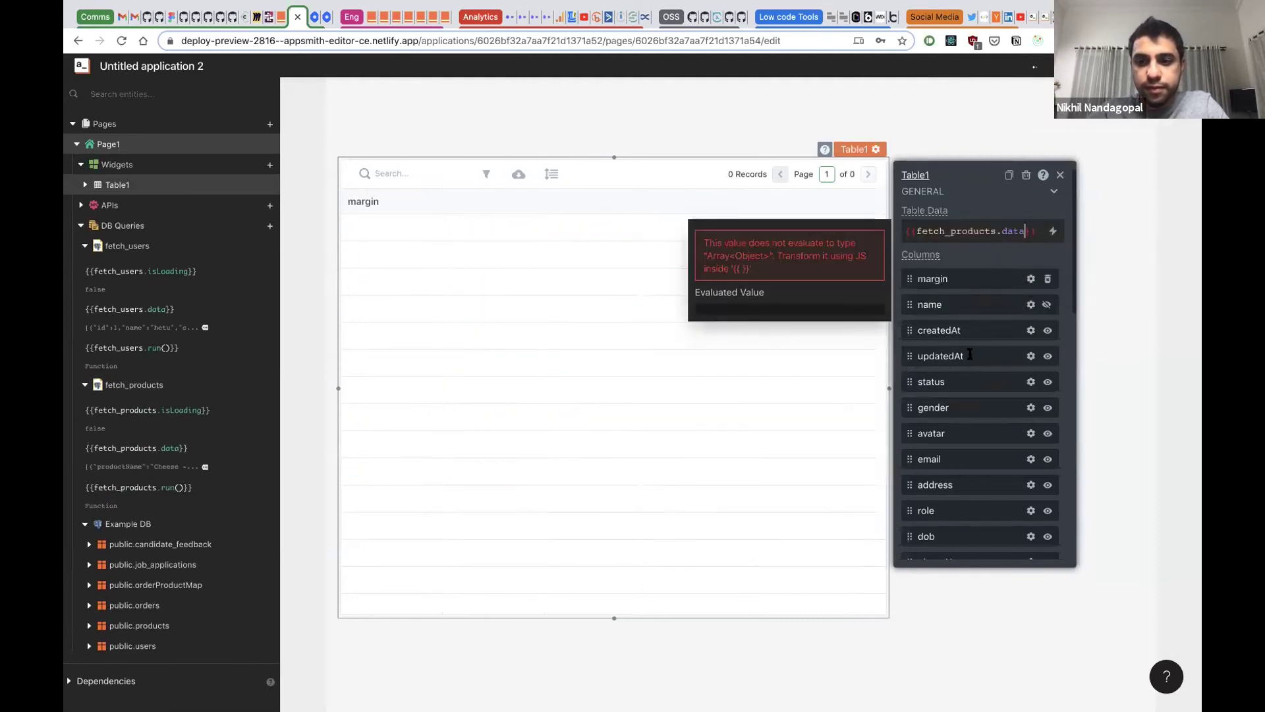
Step: Set the margin column's computed value to {{currentRow.mrp - currentRow.listingPrice}} and check the column in Table1
{"action": "left_click", "coordinate": [1030, 279]}
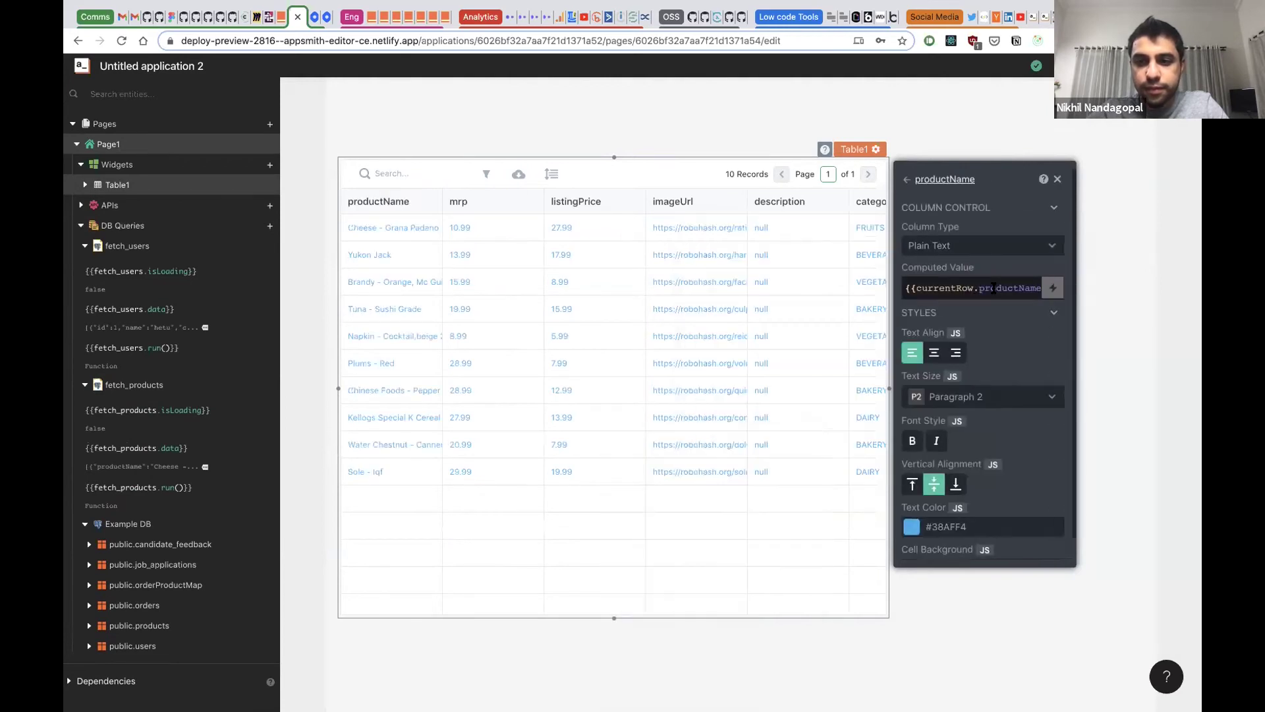
{"action": "left_click", "coordinate": [986, 287]}
{"action": "left_click", "coordinate": [904, 180]}
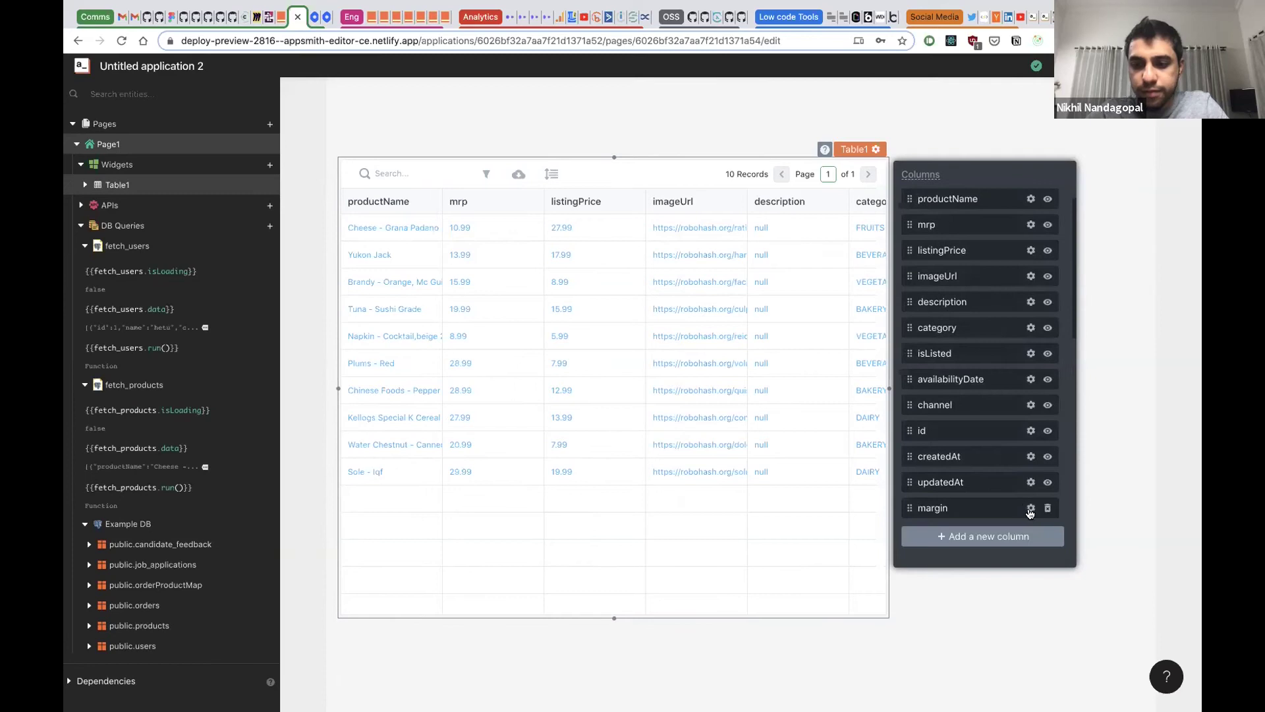
{"action": "left_click", "coordinate": [1031, 509]}
{"action": "left_click", "coordinate": [965, 264]}
{"action": "type", "text": "{{currentRow."}
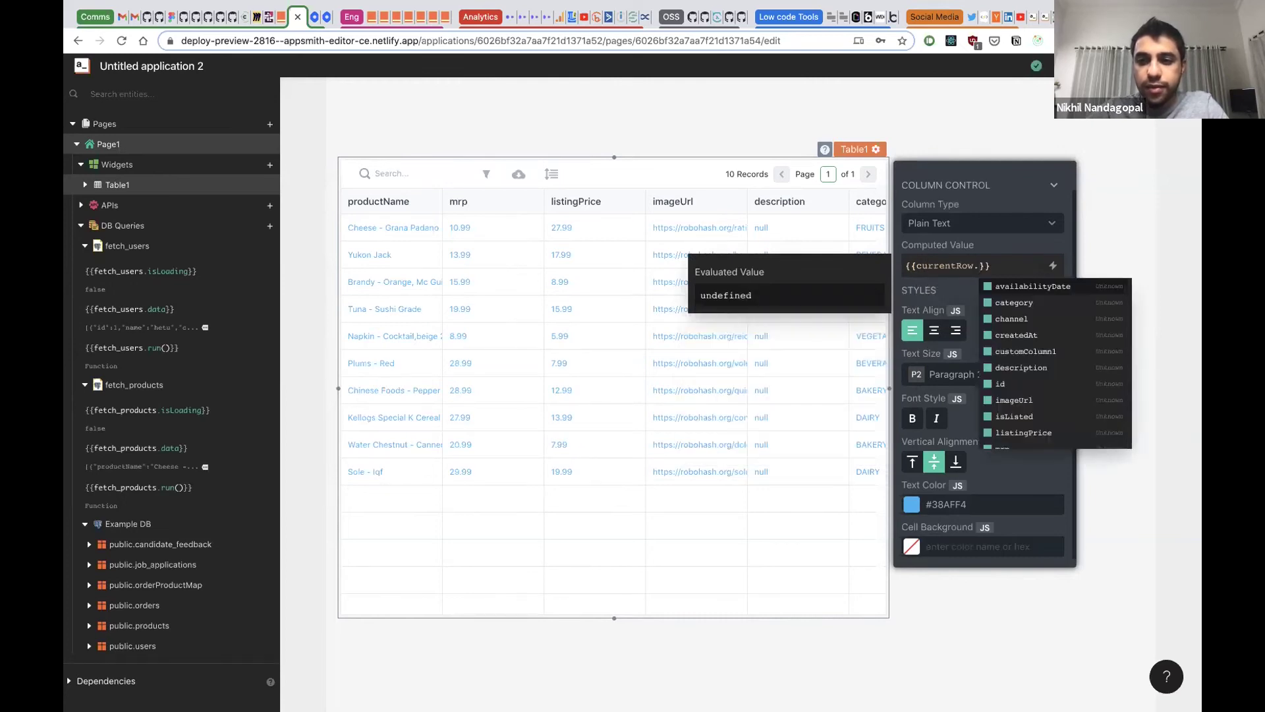
{"action": "type", "text": "mrp - c"}
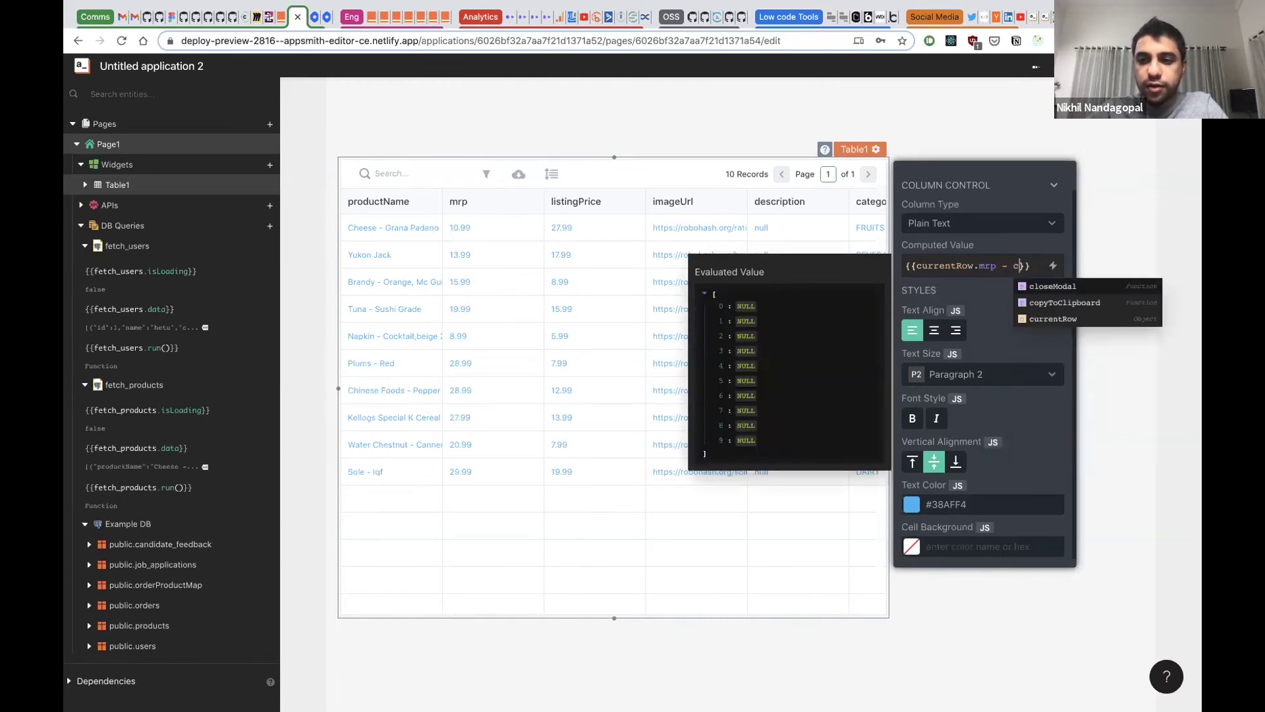
{"action": "type", "text": "urrentRow.li"}
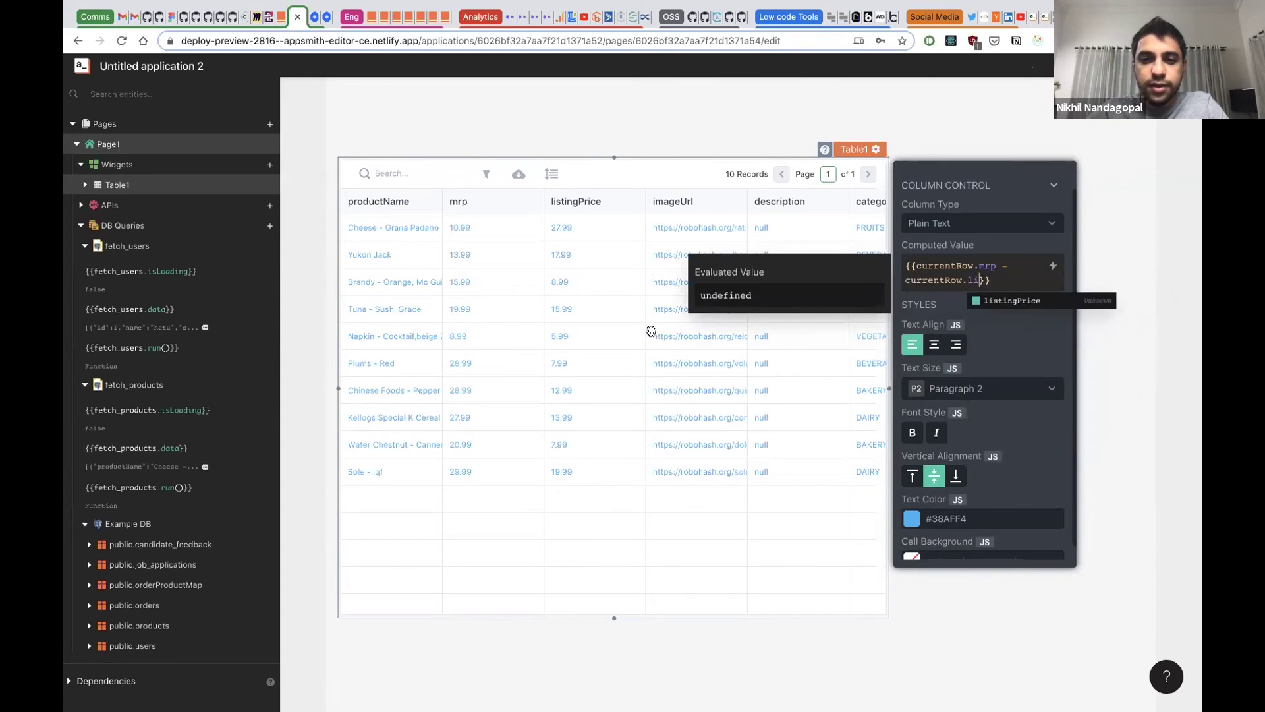
{"action": "key", "text": "Return"}
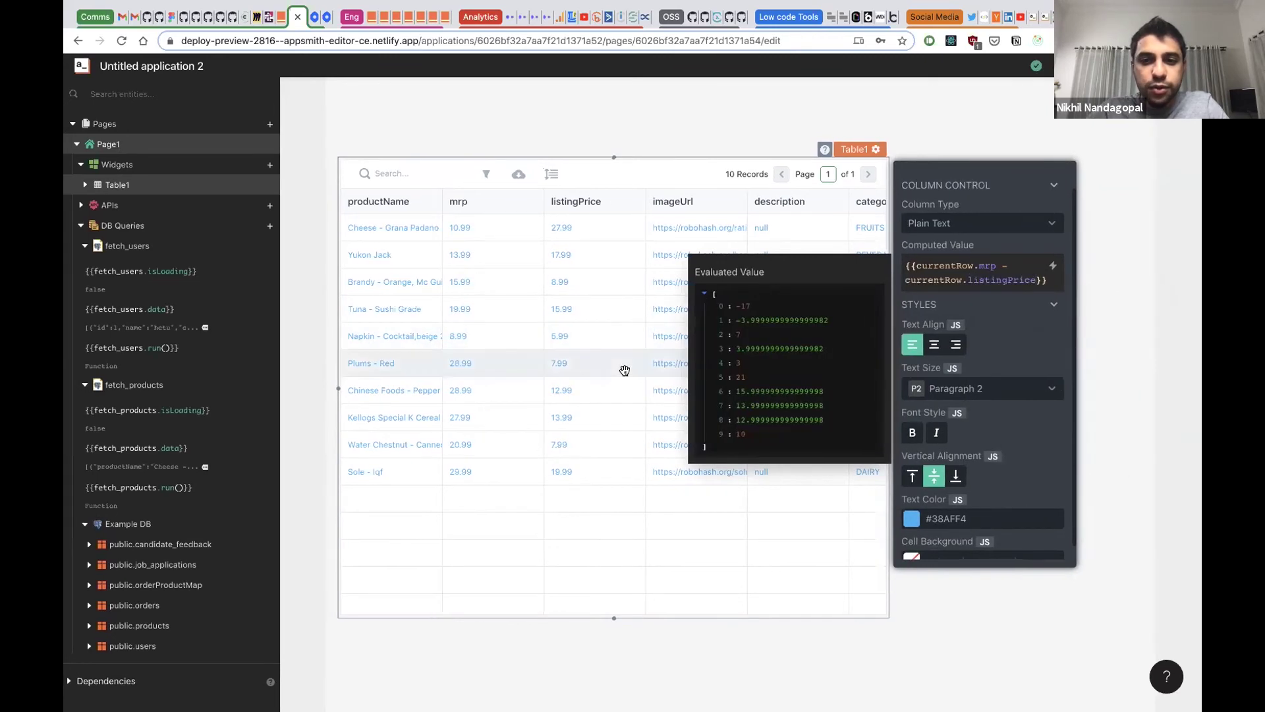
{"action": "left_click", "coordinate": [625, 369]}
{"action": "scroll", "coordinate": [624, 367], "scroll_direction": "right", "scroll_amount": 10}
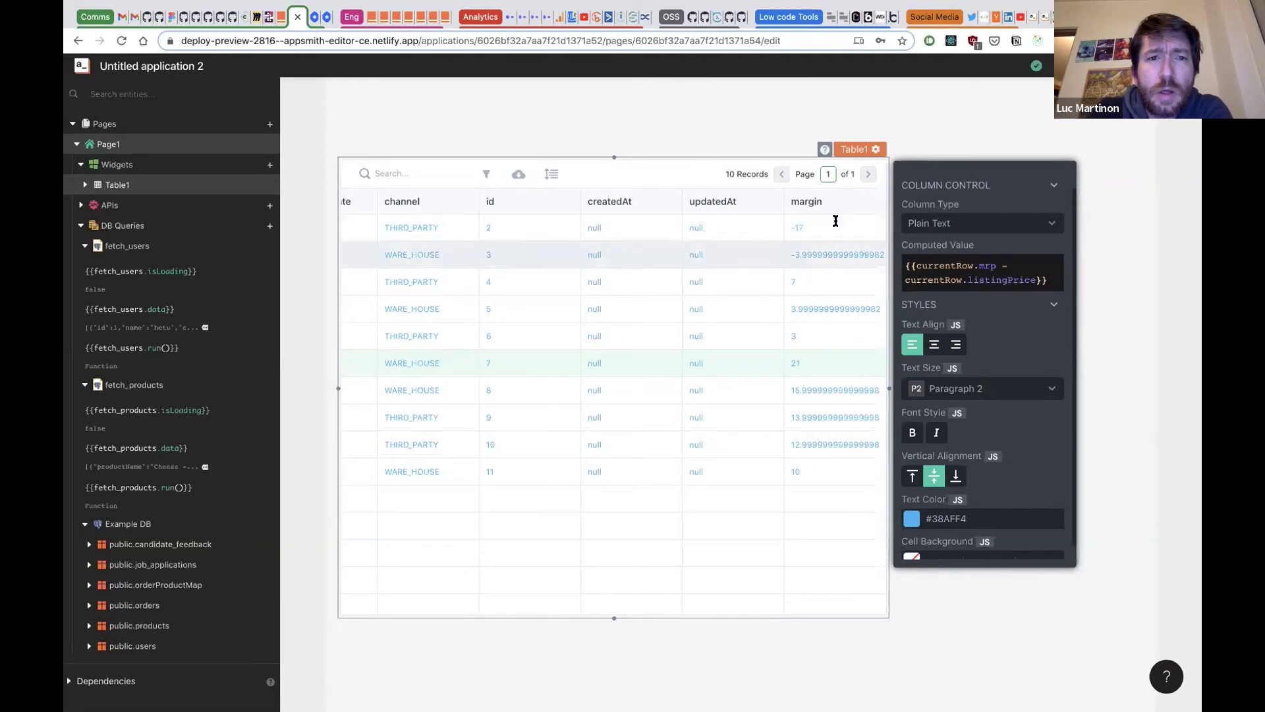
{"action": "scroll", "coordinate": [903, 183], "scroll_direction": "up", "scroll_amount": 1}
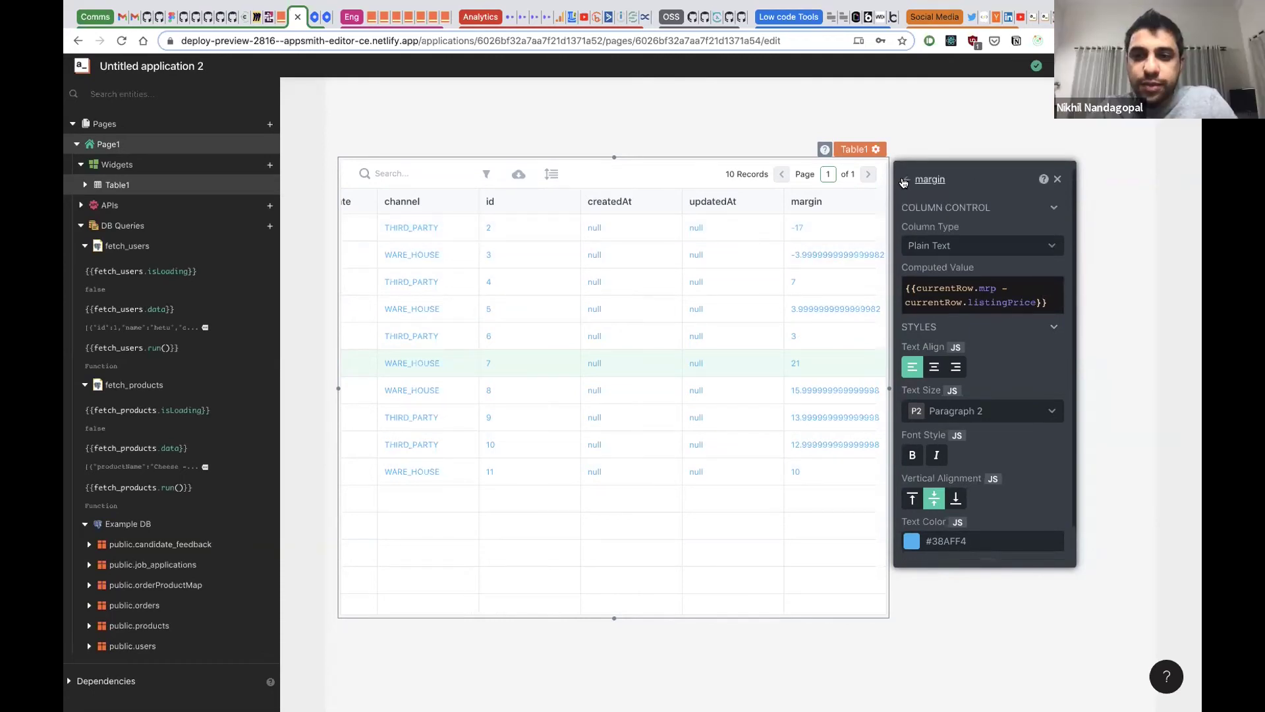
Step: Add another custom column to Table1 and rename it Edit
{"action": "left_click", "coordinate": [903, 182]}
{"action": "scroll", "coordinate": [965, 295], "scroll_direction": "down", "scroll_amount": 5}
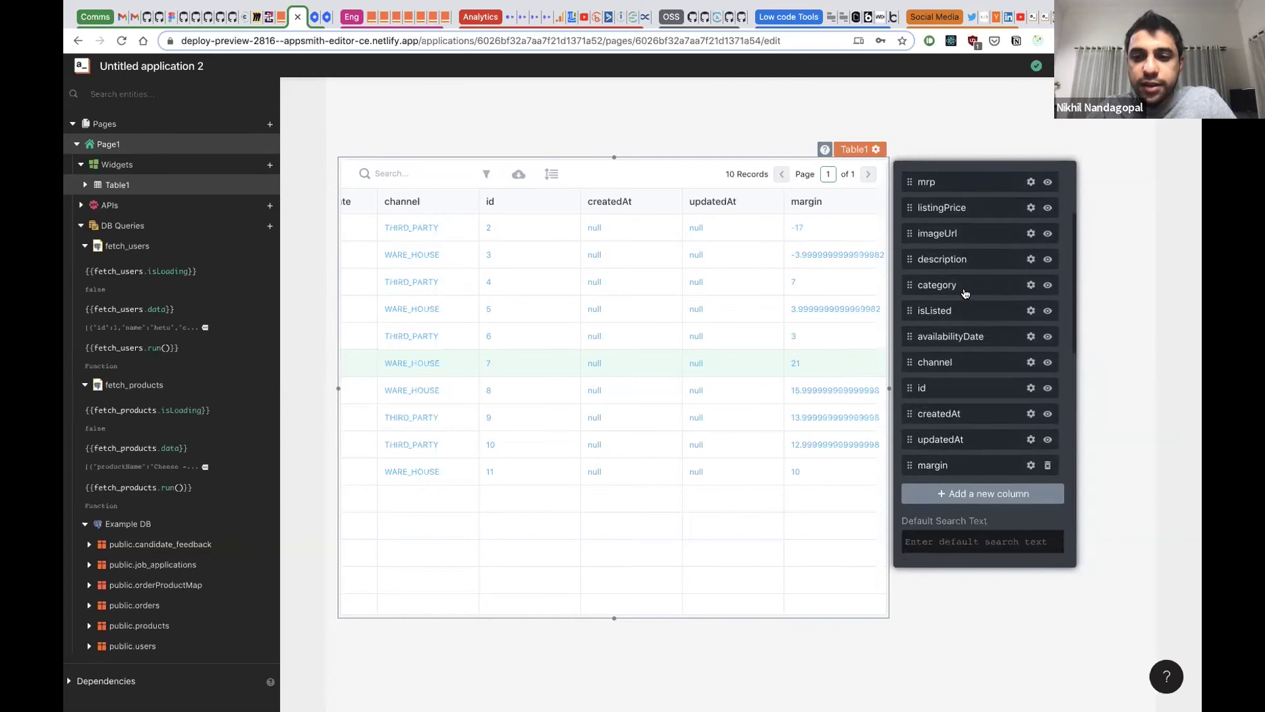
{"action": "scroll", "coordinate": [965, 294], "scroll_direction": "down", "scroll_amount": 3}
{"action": "left_click", "coordinate": [966, 295]}
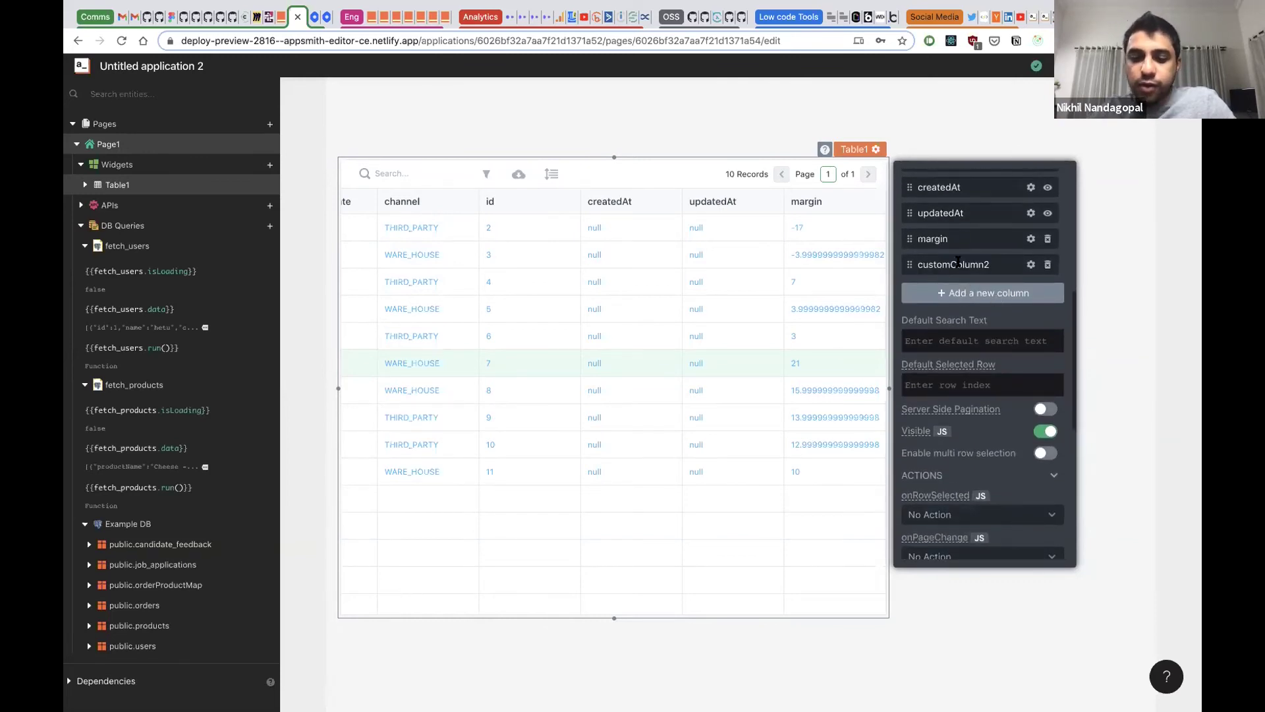
{"action": "double_click", "coordinate": [957, 264]}
{"action": "type", "text": "Edit"}
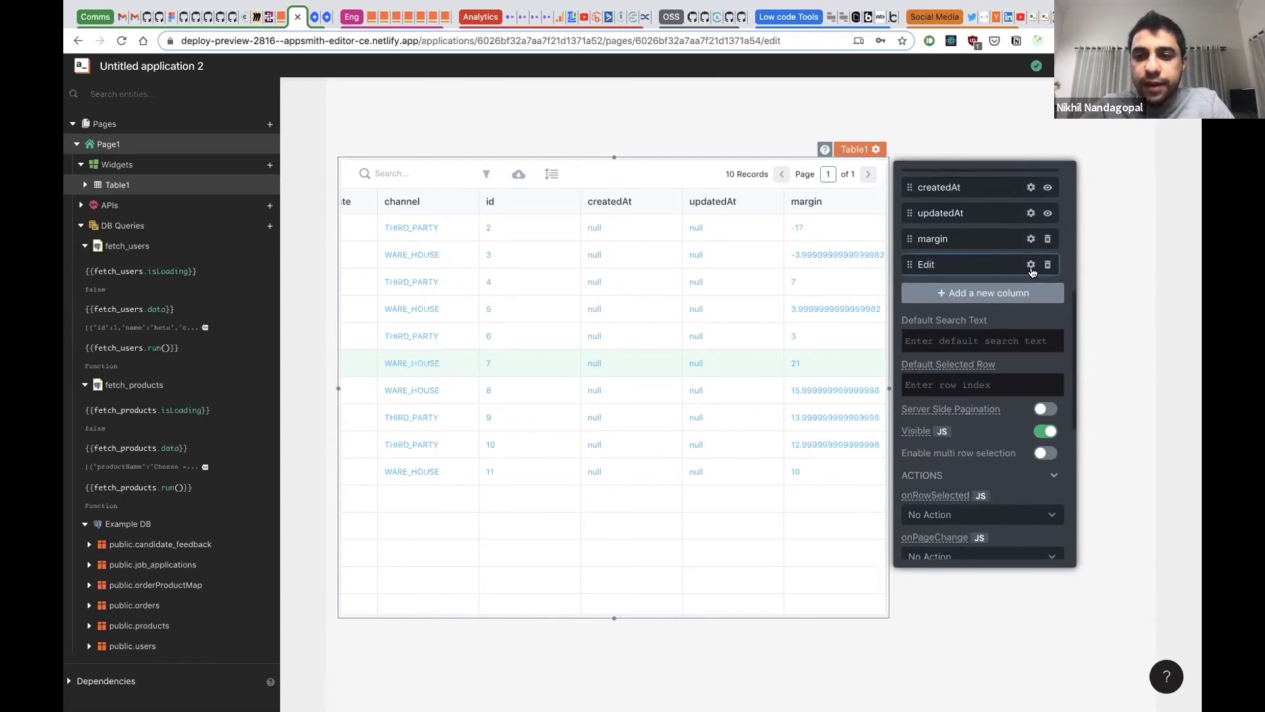
Step: Change the Edit column's type to Button and set its button label to Edit
{"action": "left_click", "coordinate": [1031, 265]}
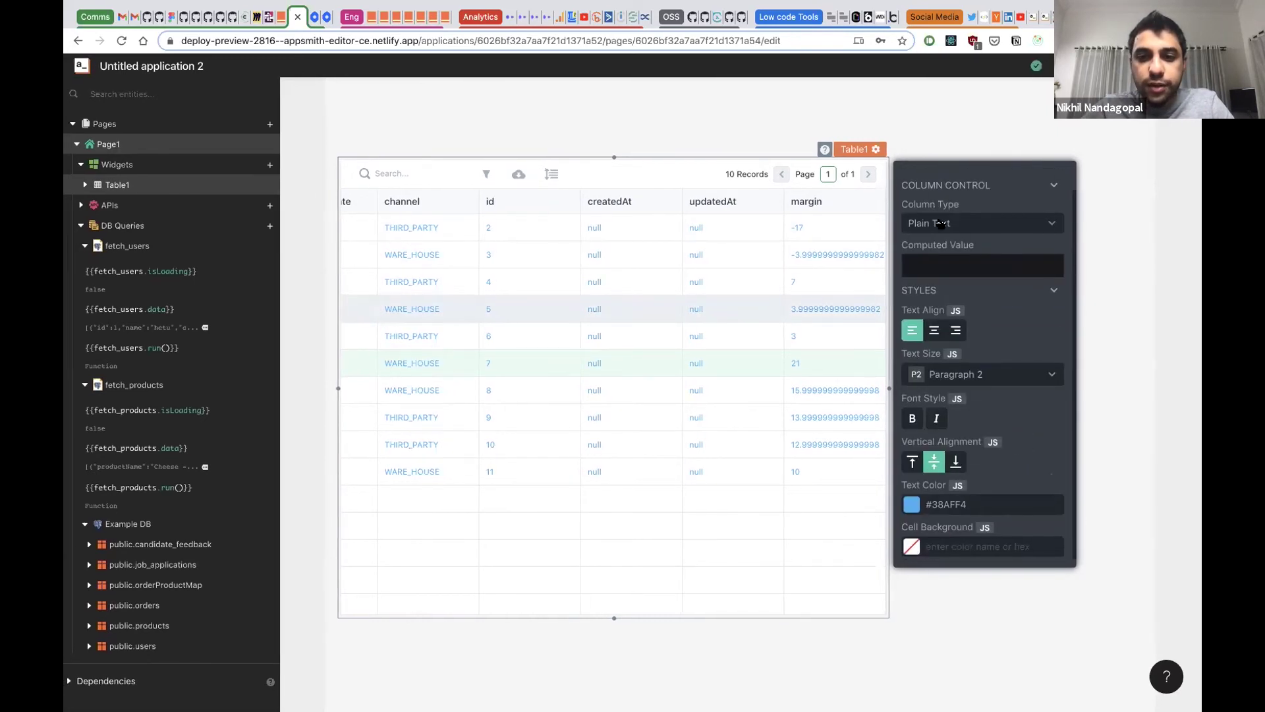
{"action": "left_click", "coordinate": [975, 223]}
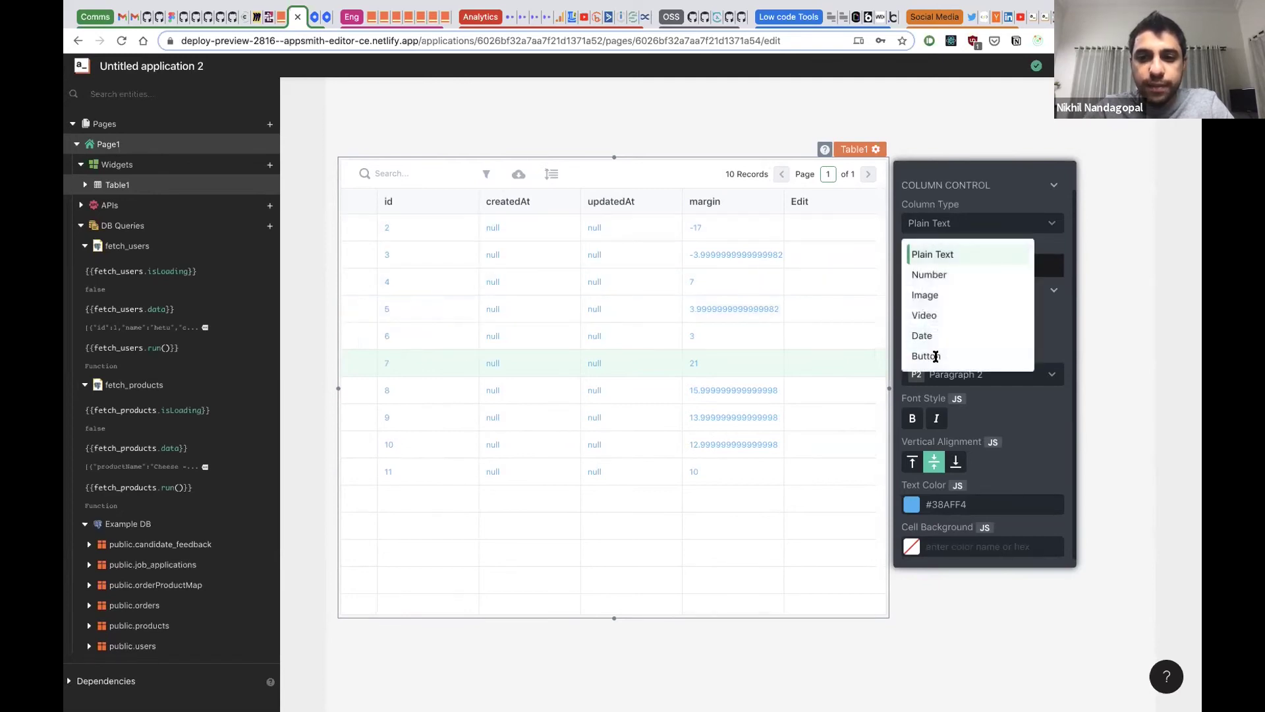
{"action": "left_click", "coordinate": [936, 356]}
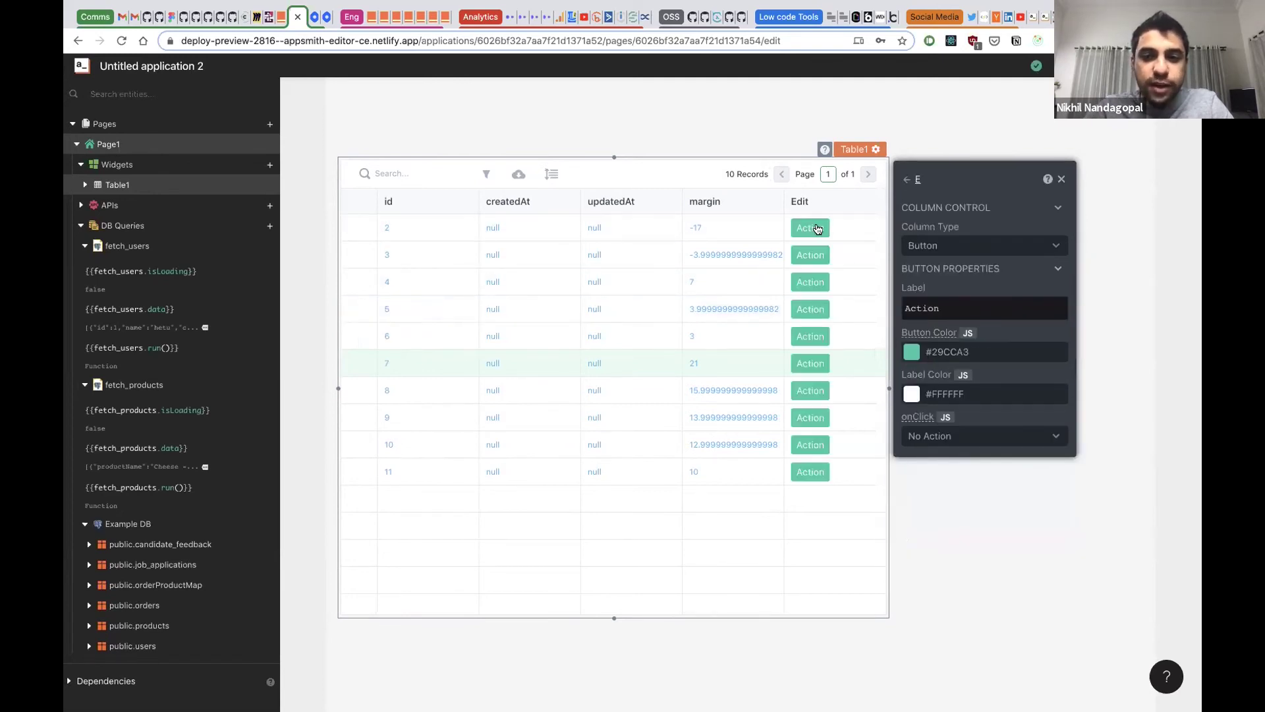
{"action": "double_click", "coordinate": [923, 310]}
{"action": "type", "text": "Edit"}
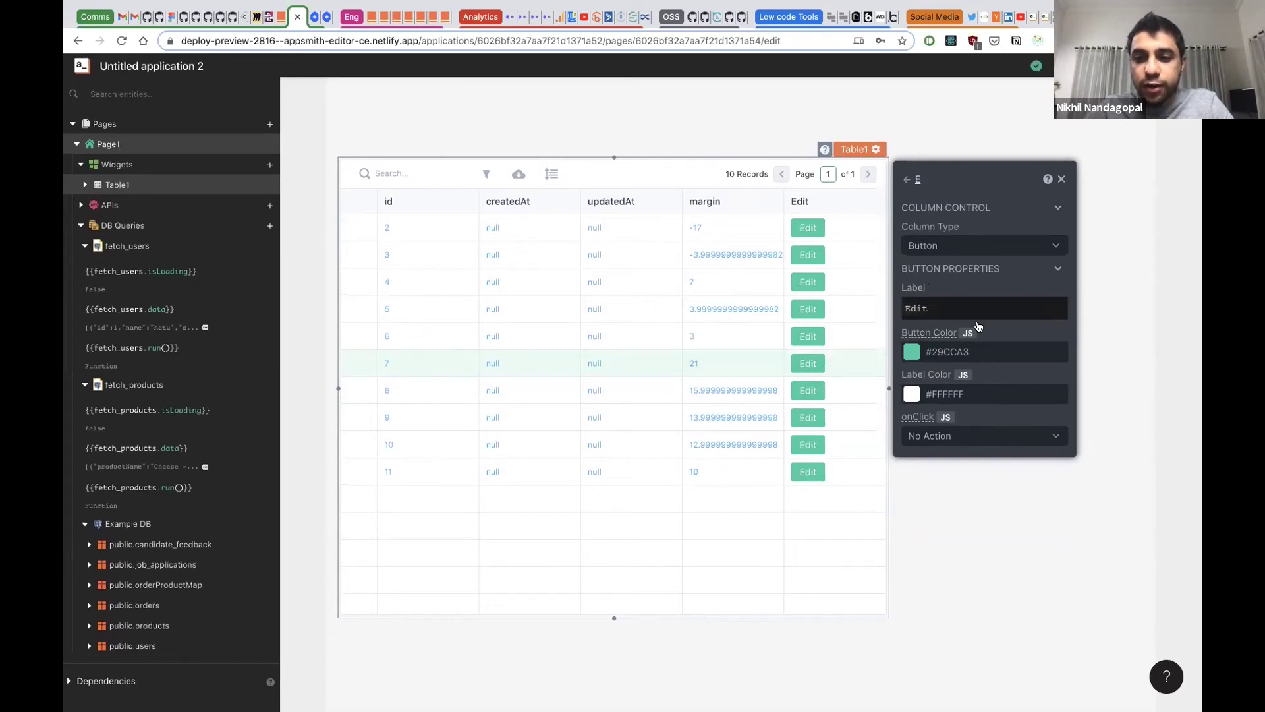
Step: Make the Edit column's button open a new modal when clicked, and dismiss the modal from the canvas
{"action": "left_click", "coordinate": [981, 436]}
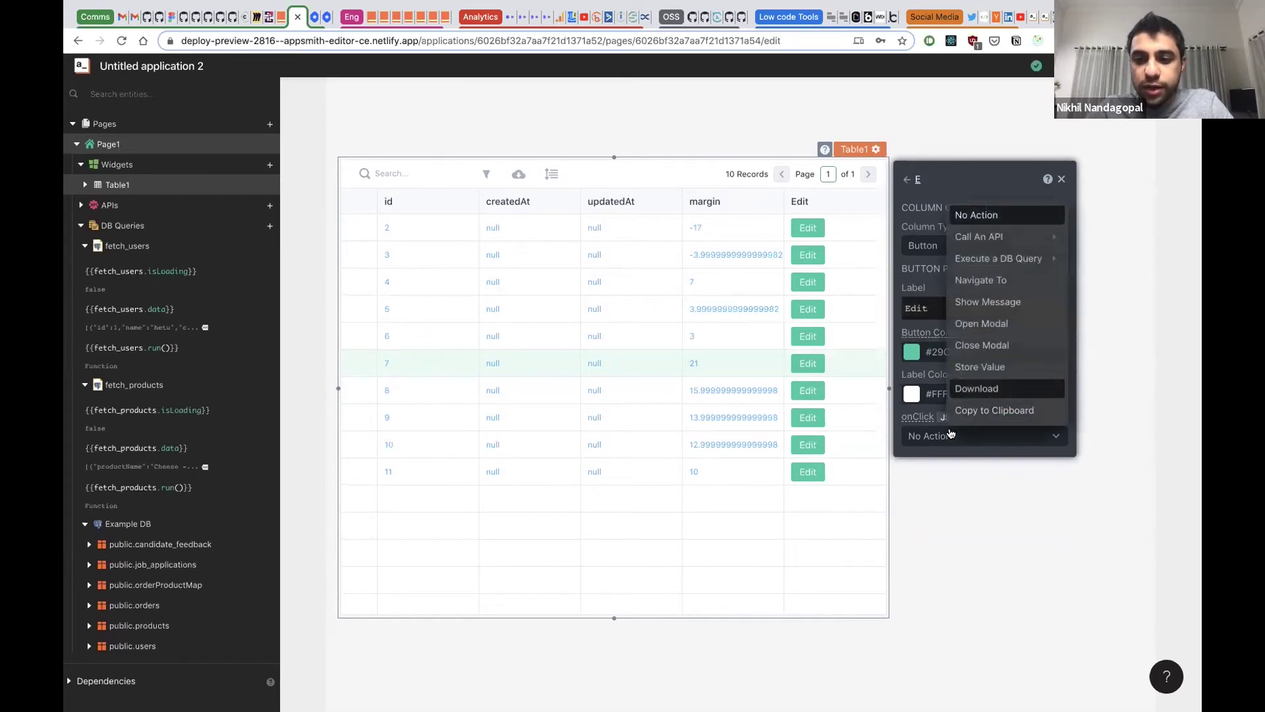
{"action": "key", "text": "Return"}
{"action": "left_click", "coordinate": [974, 451]}
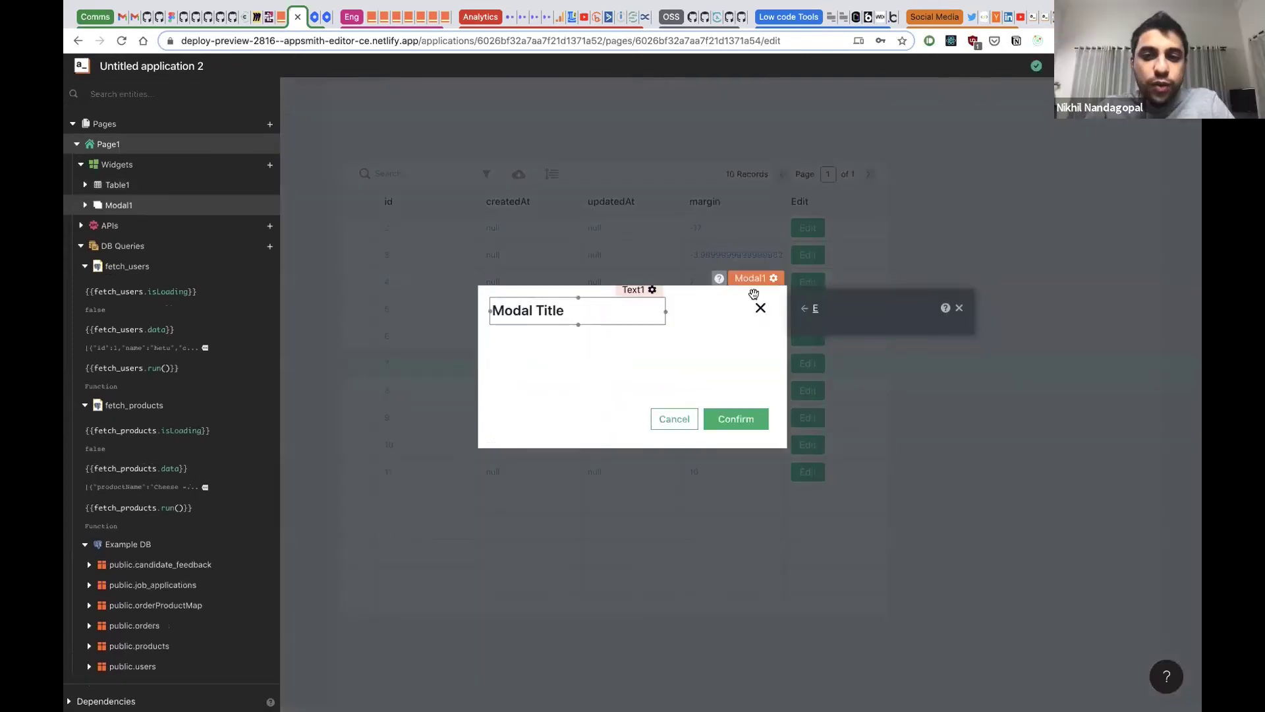
{"action": "left_click", "coordinate": [860, 149]}
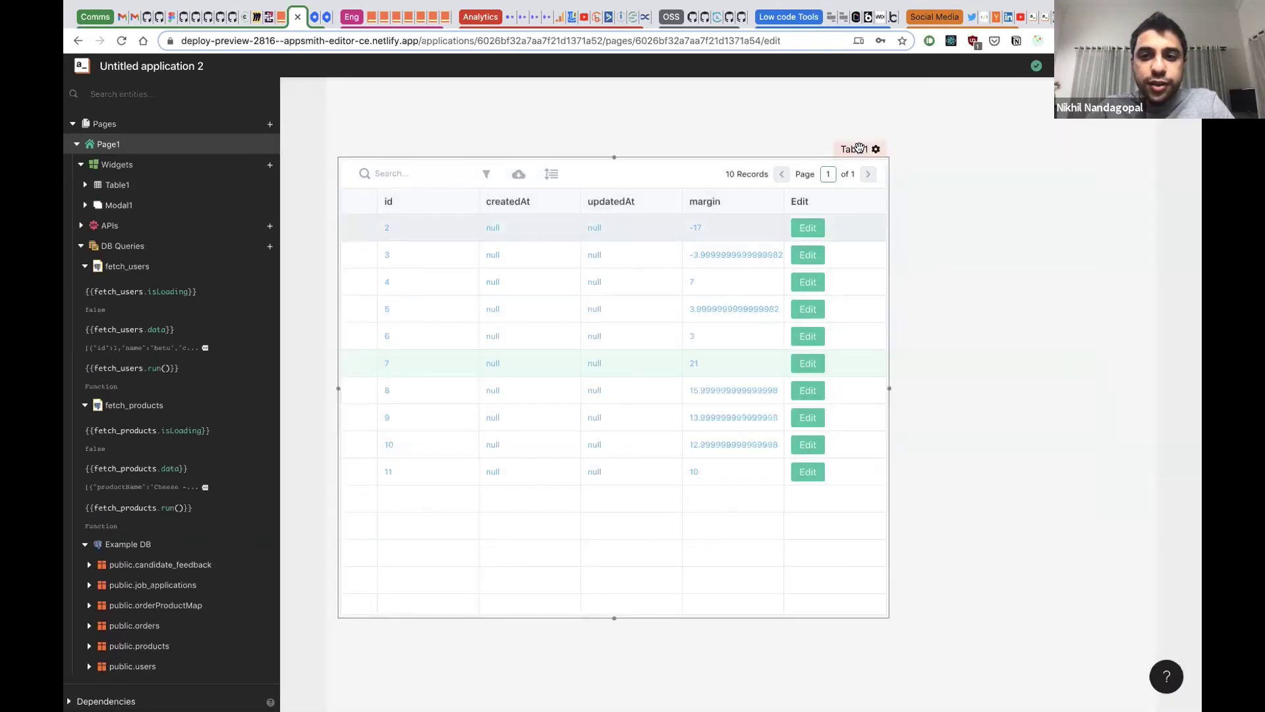
Step: Review Table1's column list in its properties and deselect the table
{"action": "left_click", "coordinate": [819, 348]}
{"action": "scroll", "coordinate": [808, 264], "scroll_direction": "right", "scroll_amount": 10}
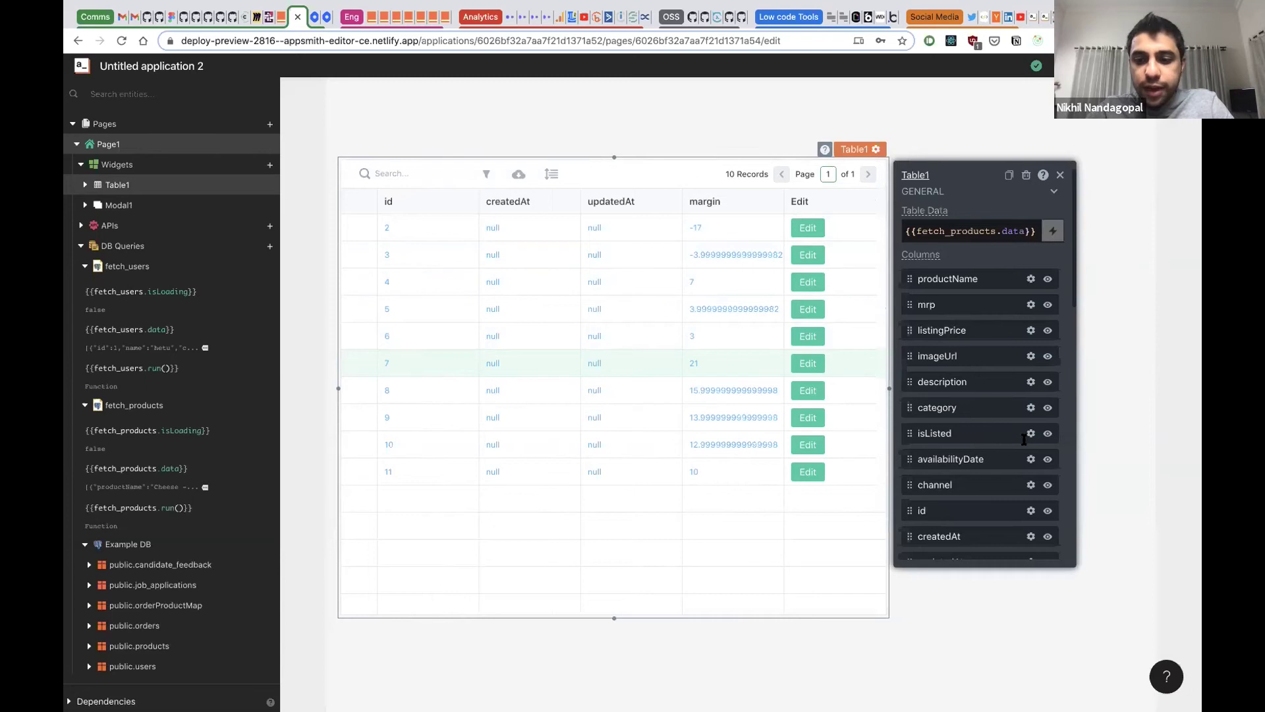
{"action": "scroll", "coordinate": [1027, 452], "scroll_direction": "down", "scroll_amount": 5}
{"action": "left_click", "coordinate": [961, 247]}
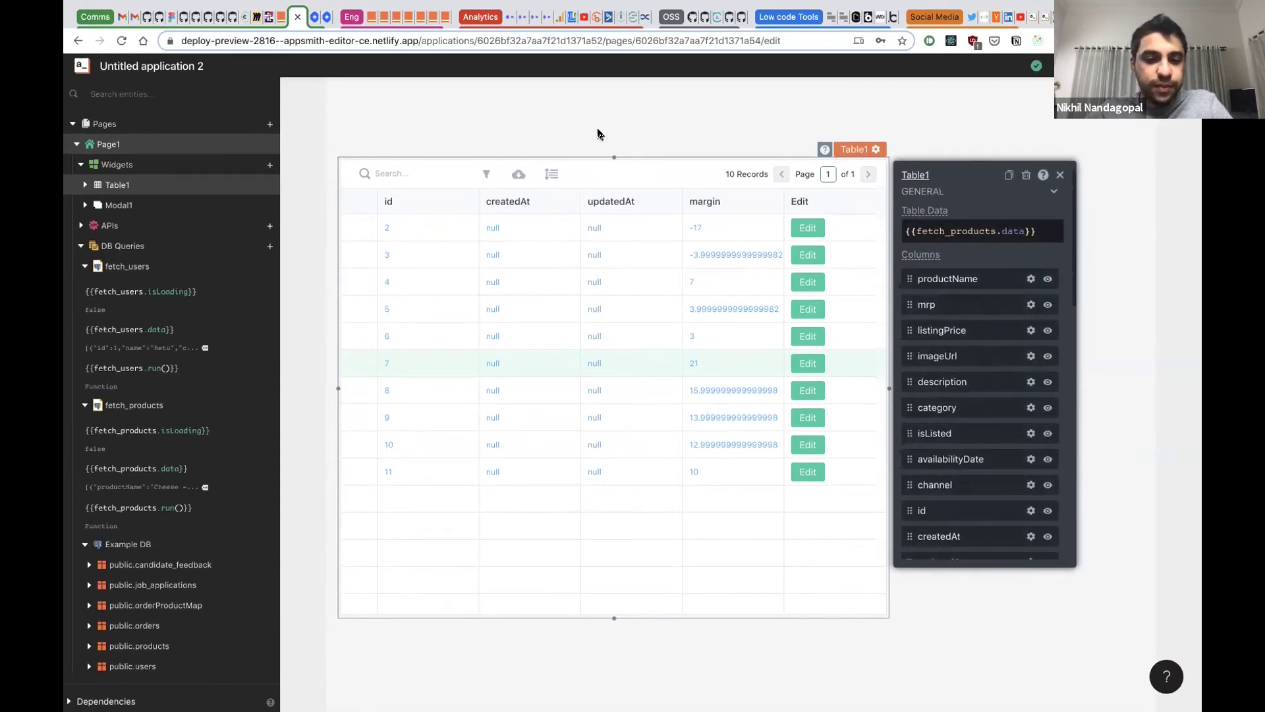
{"action": "left_click", "coordinate": [434, 99]}
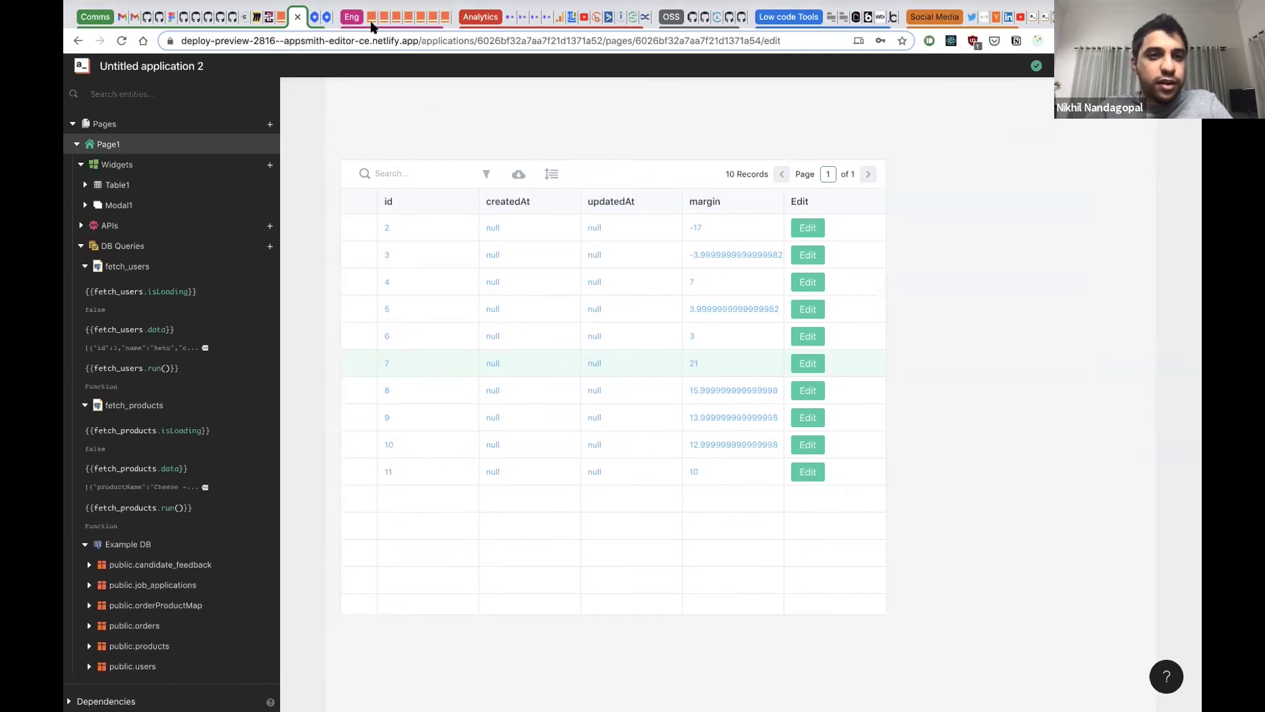
Step: Switch to the Table Tutorial application and examine the OAuth 2.0 settings of the sheet APIs datasource
{"action": "mouse_move", "coordinate": [295, 59]}
{"action": "left_click", "coordinate": [282, 49]}
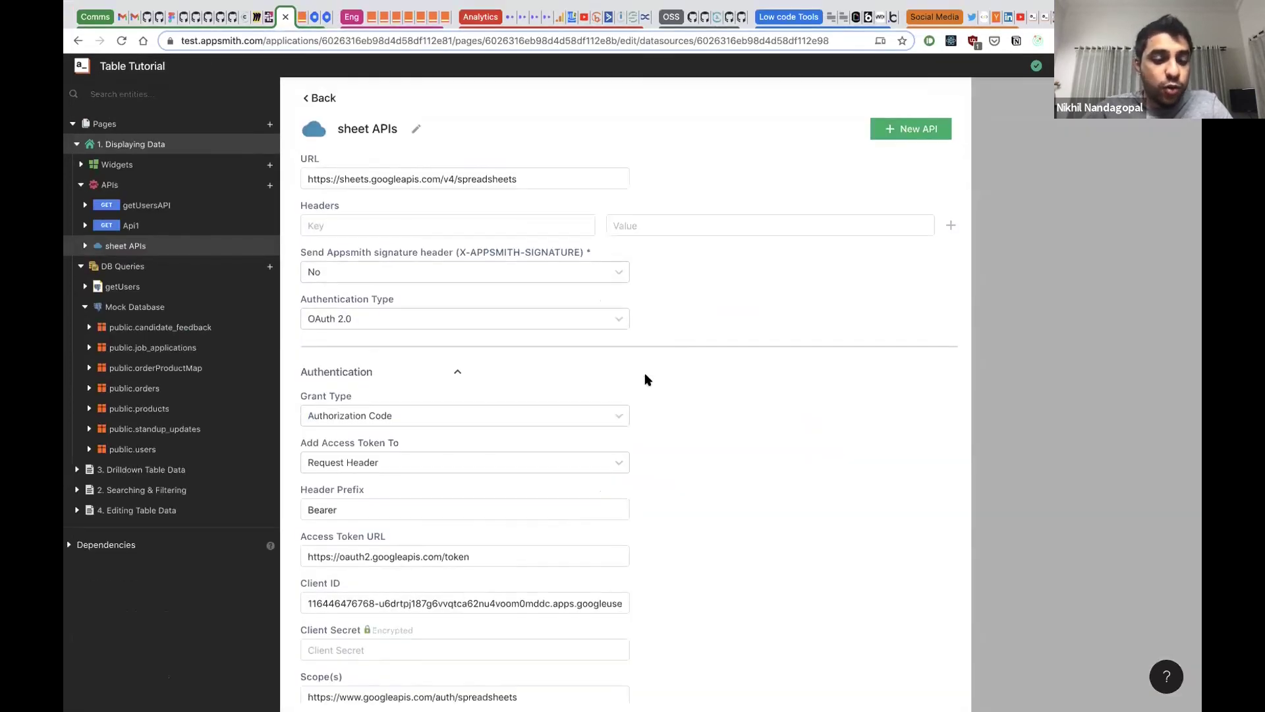
{"action": "scroll", "coordinate": [657, 451], "scroll_direction": "down", "scroll_amount": 3}
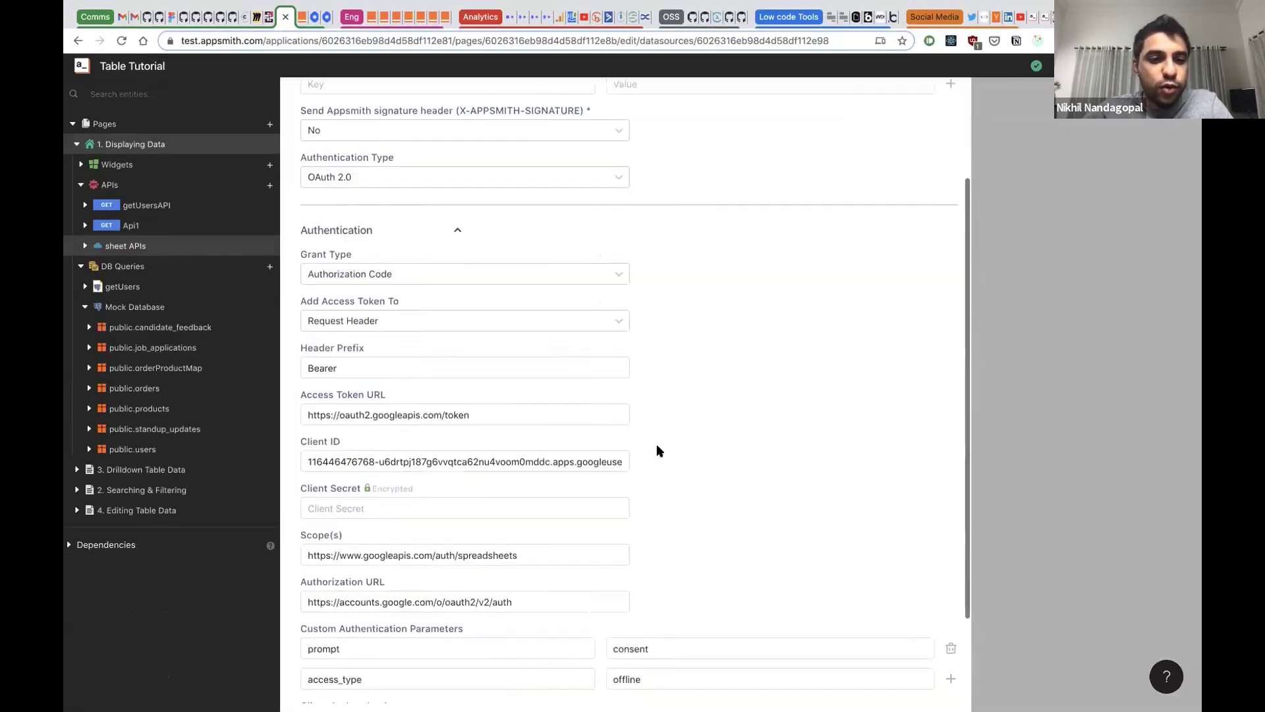
{"action": "scroll", "coordinate": [657, 451], "scroll_direction": "down", "scroll_amount": 2}
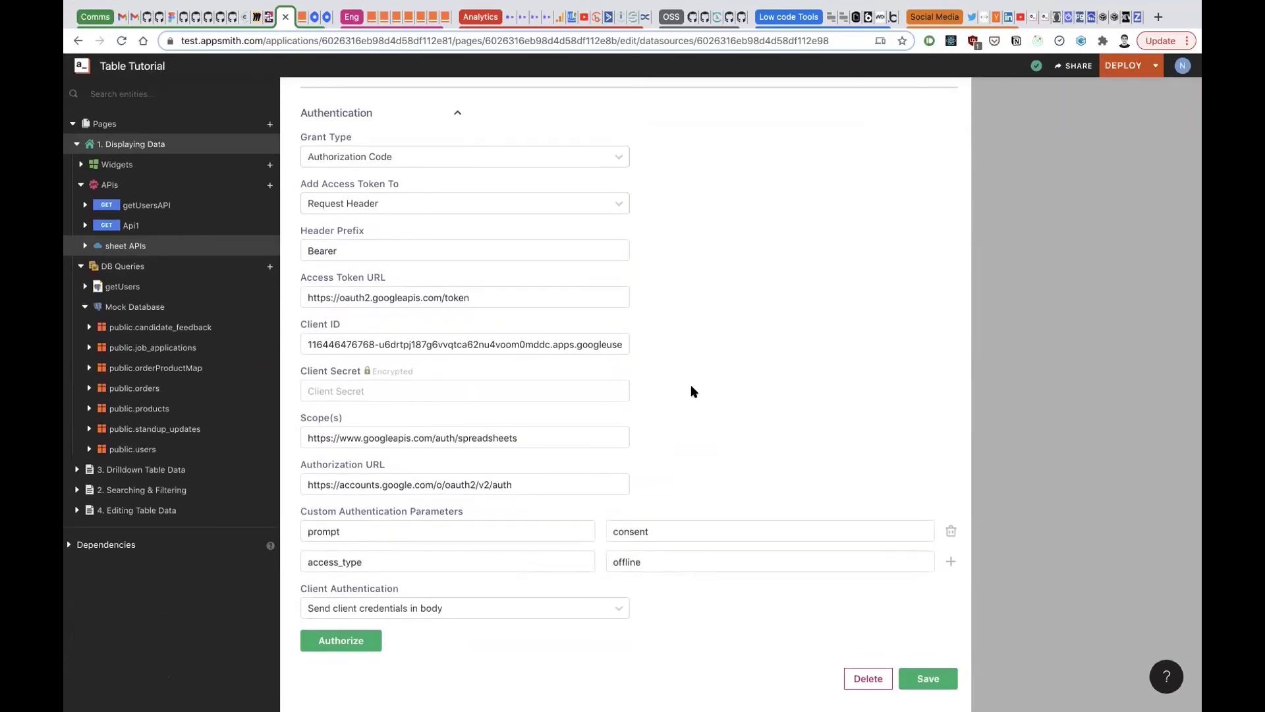
{"action": "scroll", "coordinate": [691, 391], "scroll_direction": "up", "scroll_amount": 5}
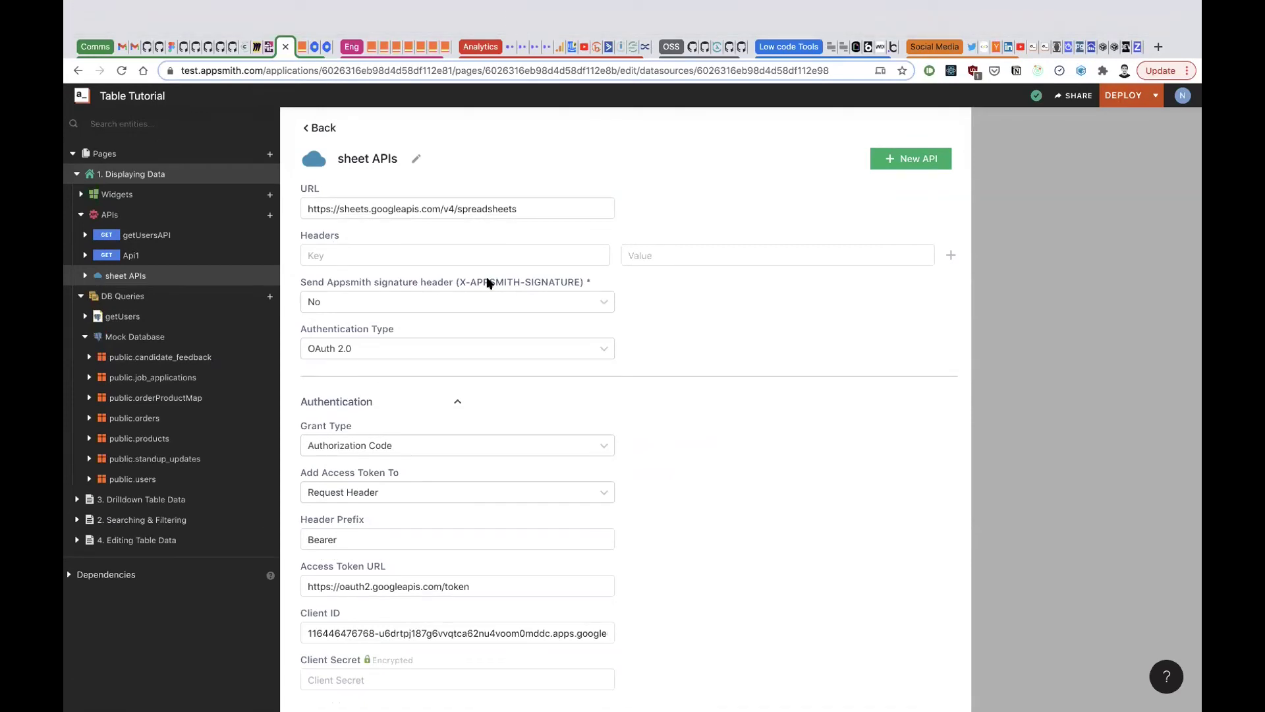
Step: Return to Untitled application 2, select the table's first row and view the row height options
{"action": "left_click", "coordinate": [302, 16]}
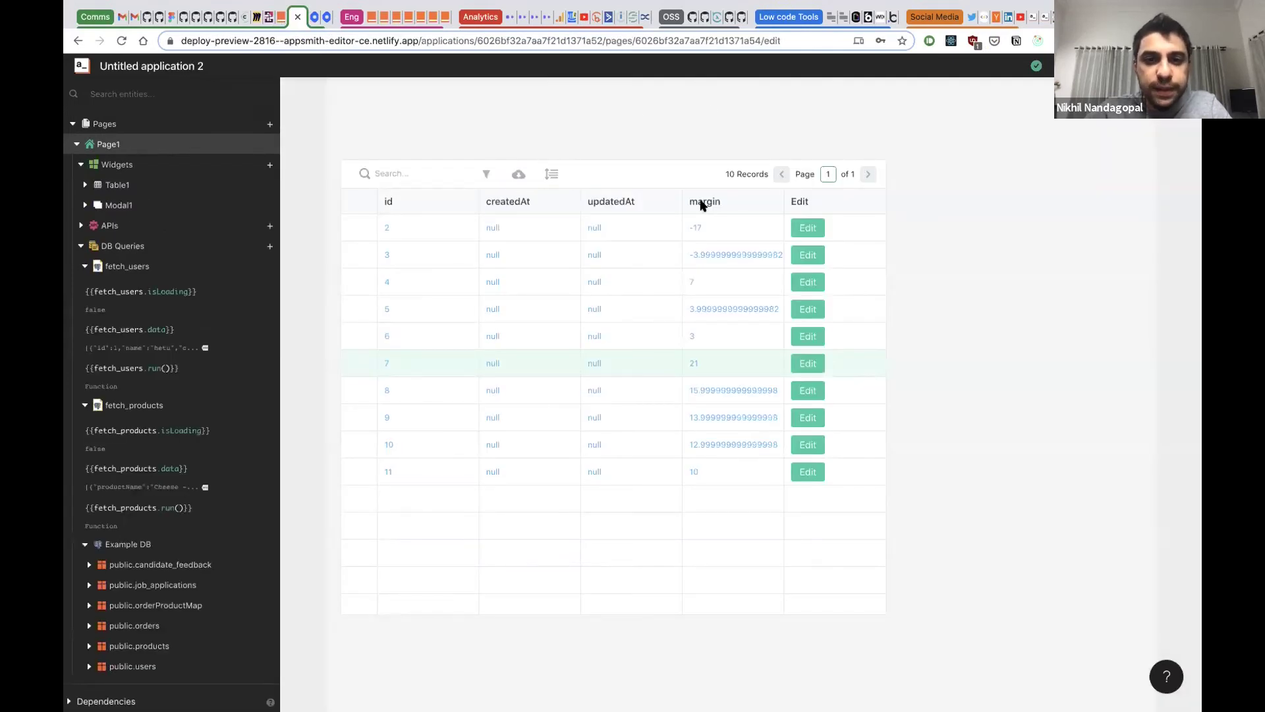
{"action": "left_click", "coordinate": [735, 233]}
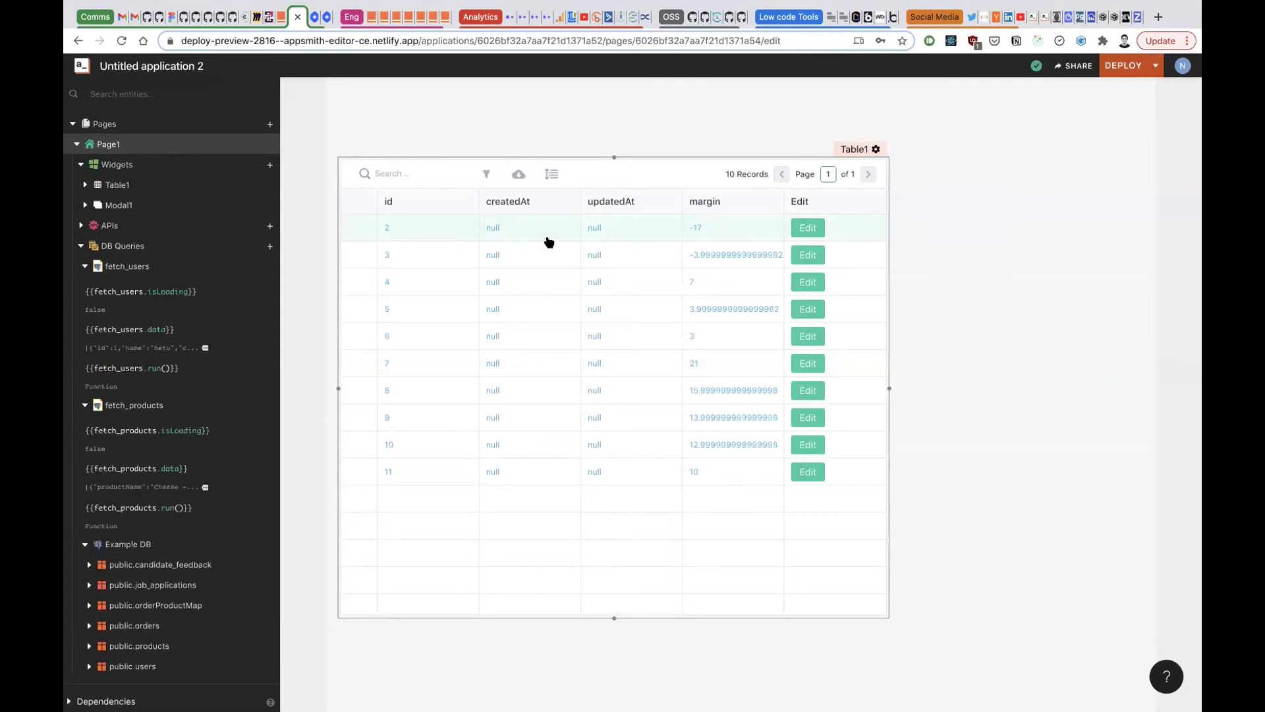
{"action": "left_click", "coordinate": [550, 173]}
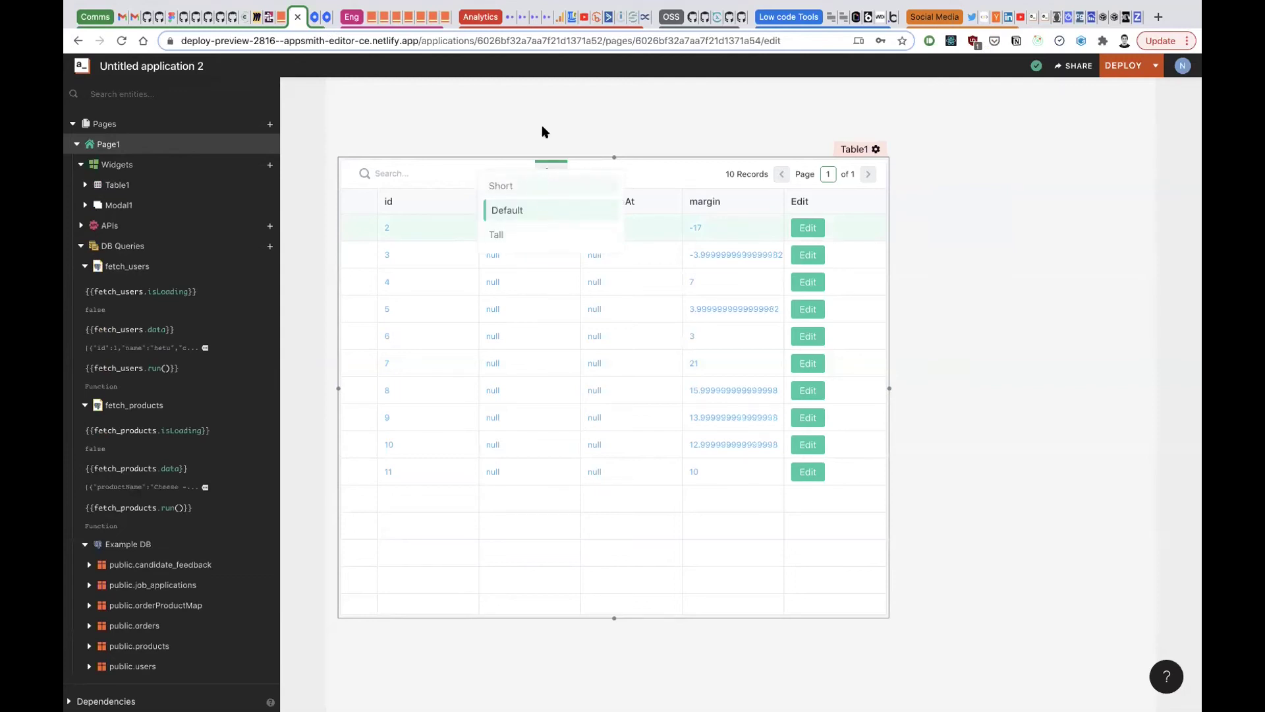
{"action": "left_click", "coordinate": [551, 174]}
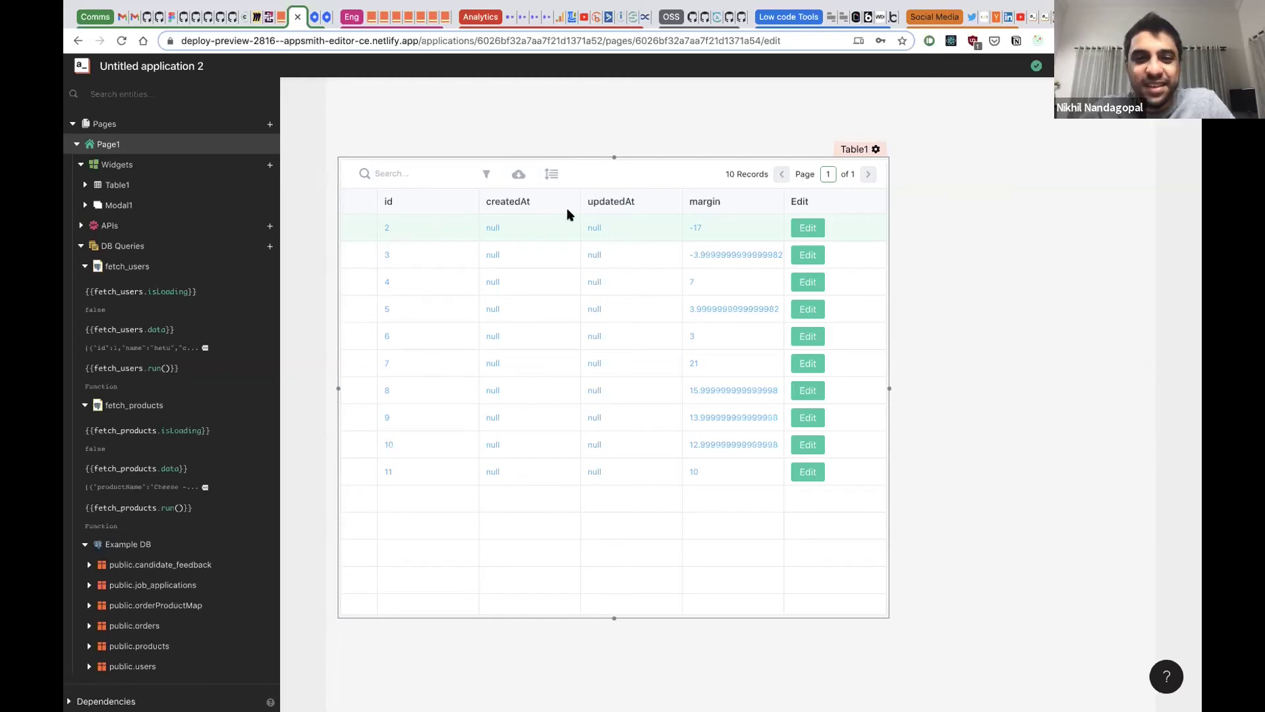
Step: Go back to the Table Tutorial application and review the sheet APIs datasource's OAuth 2.0 configuration through to the authorization option
{"action": "left_click", "coordinate": [277, 20]}
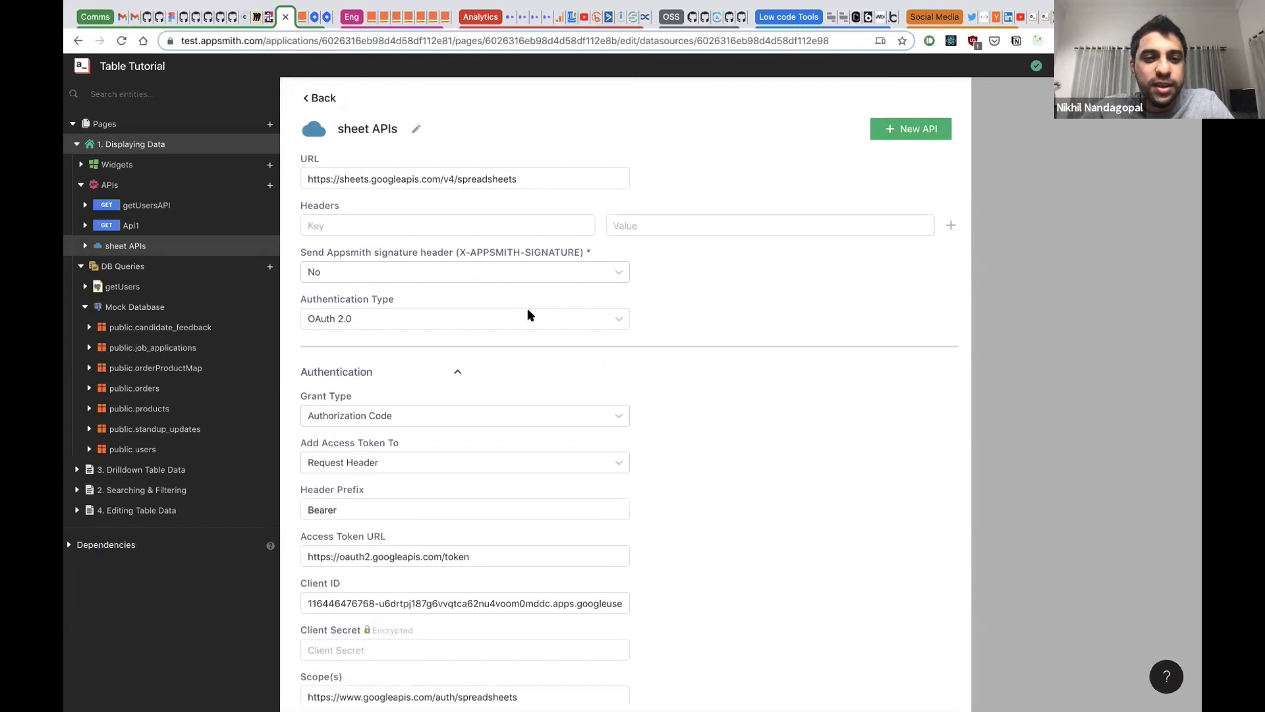
{"action": "scroll", "coordinate": [528, 315], "scroll_direction": "down", "scroll_amount": 5}
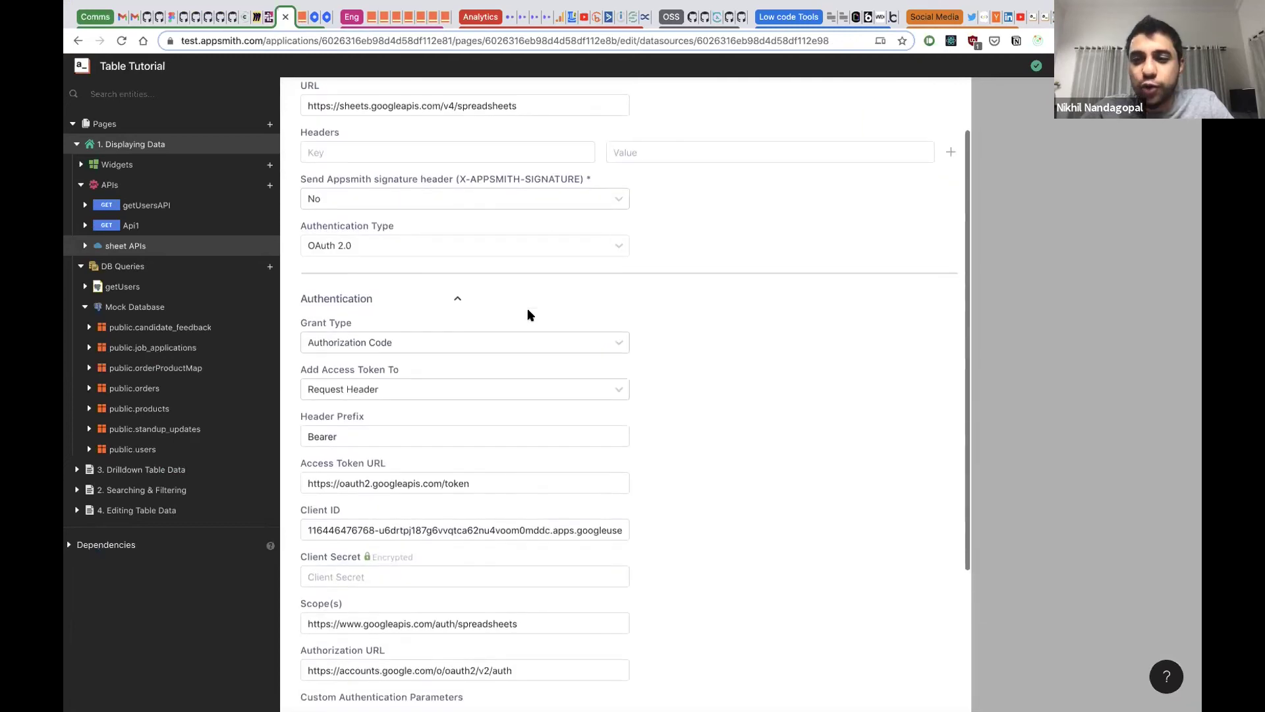
{"action": "scroll", "coordinate": [528, 315], "scroll_direction": "up", "scroll_amount": 1}
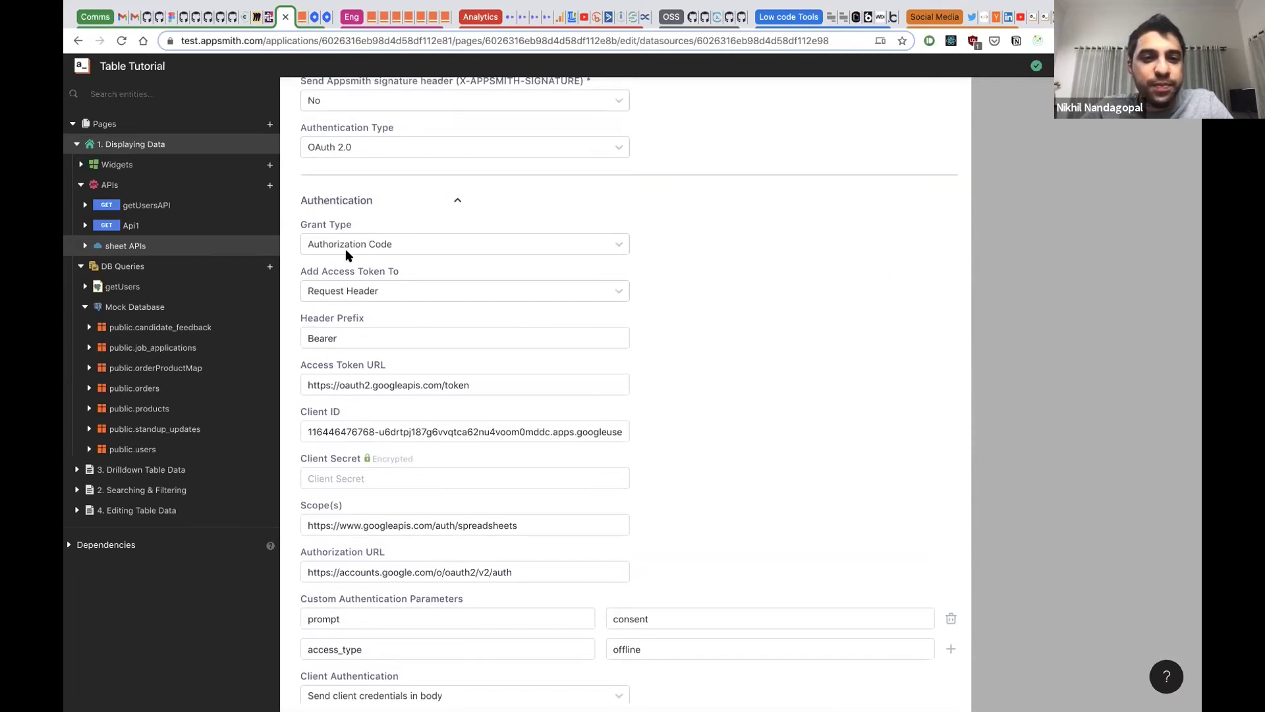
{"action": "scroll", "coordinate": [348, 255], "scroll_direction": "down", "scroll_amount": 1}
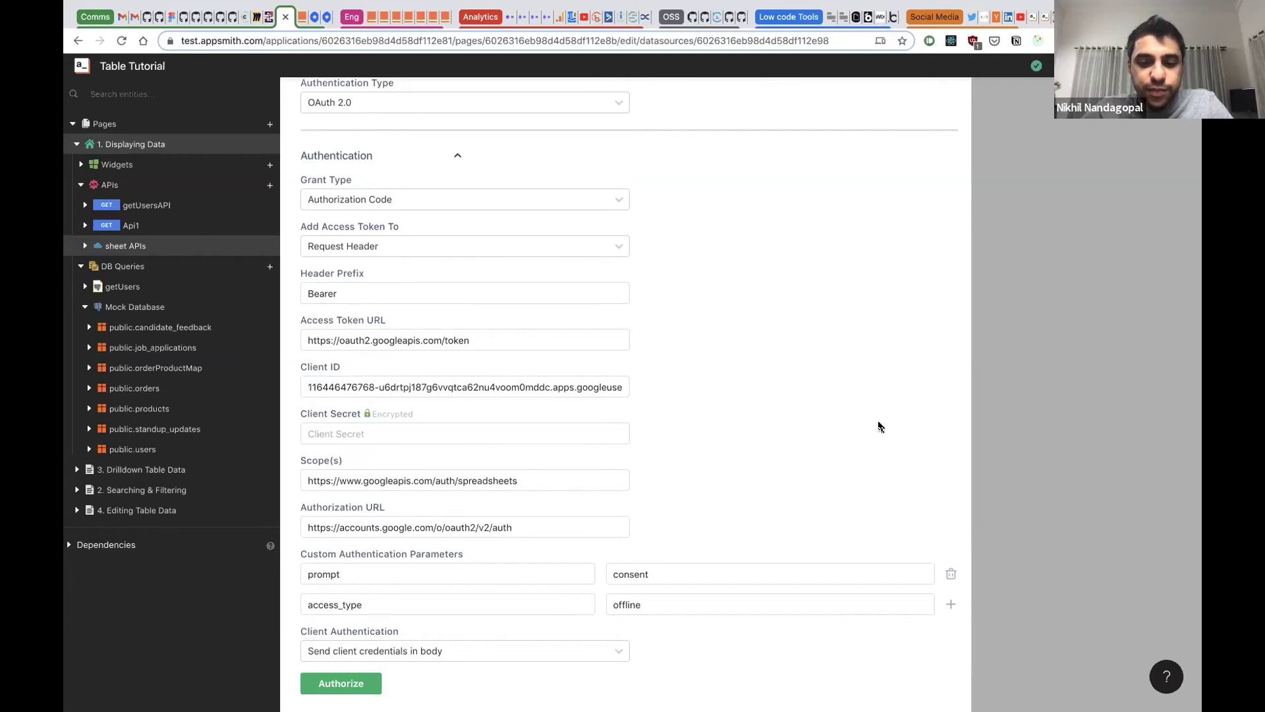
{"action": "scroll", "coordinate": [665, 435], "scroll_direction": "down", "scroll_amount": 1}
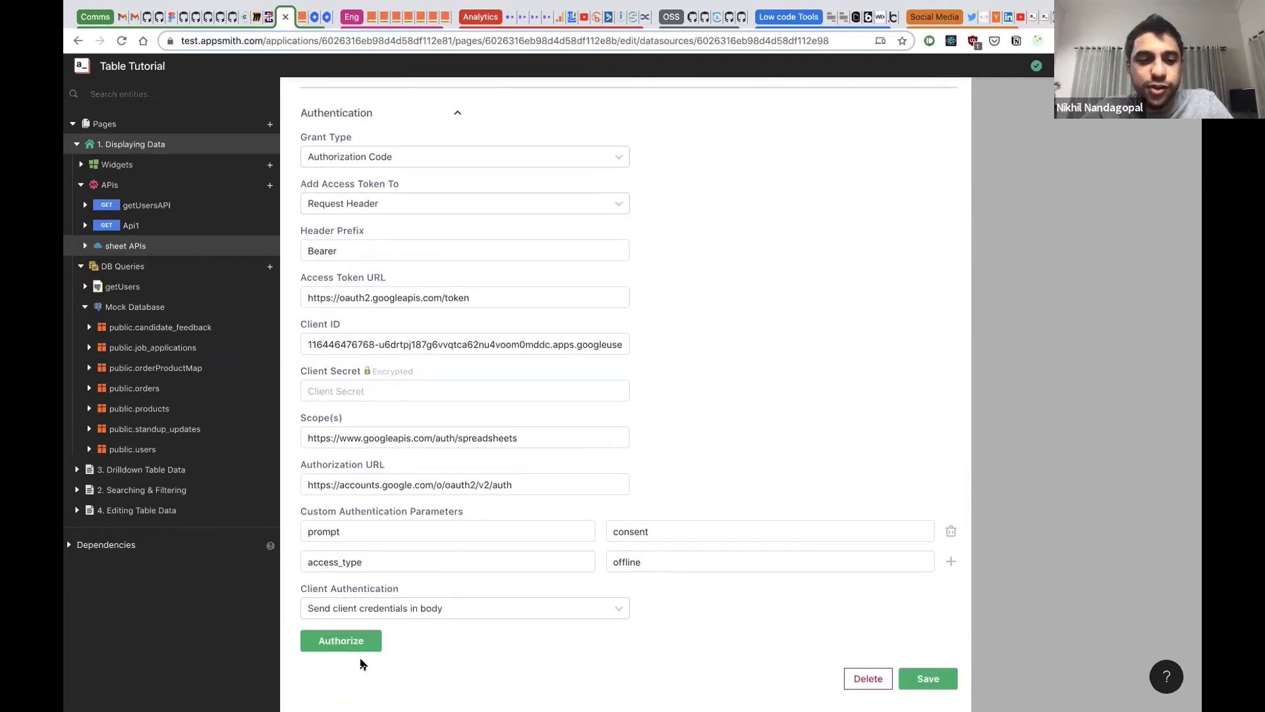
Step: Authorize the sheet APIs datasource with a Google account, proceeding past the unverified-app notice and granting access
{"action": "left_click", "coordinate": [347, 642]}
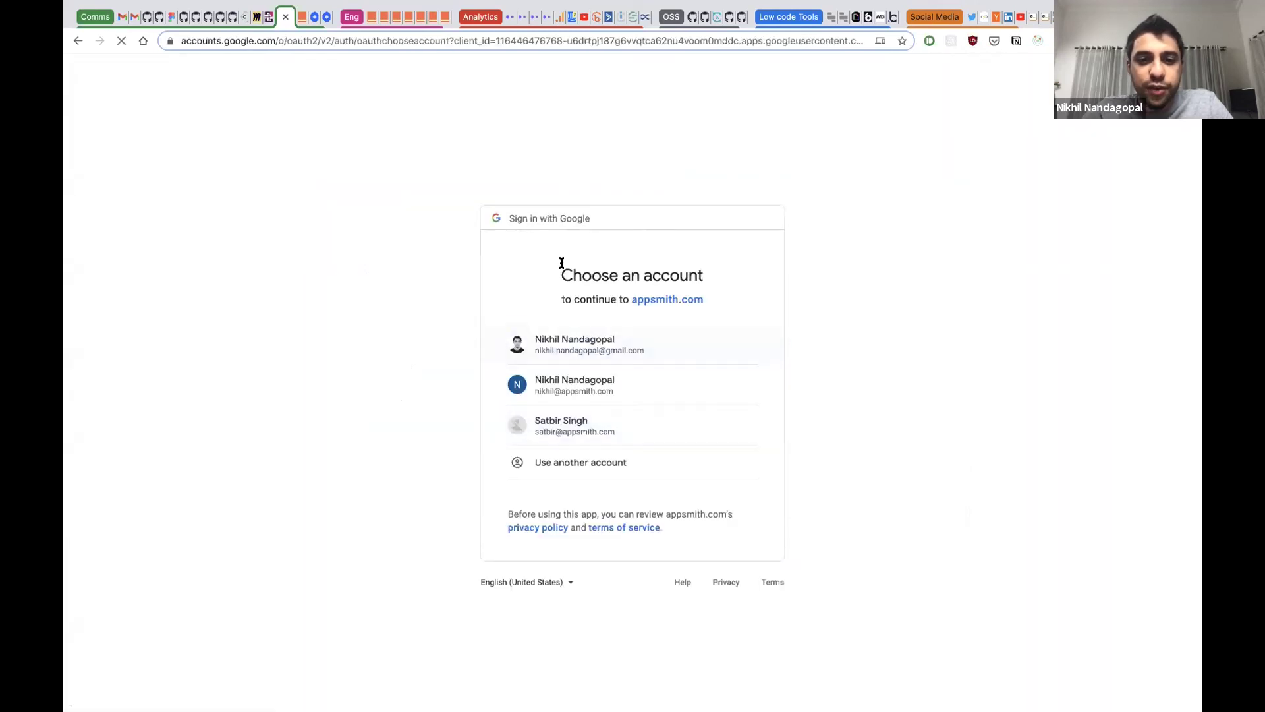
{"action": "left_click", "coordinate": [583, 351]}
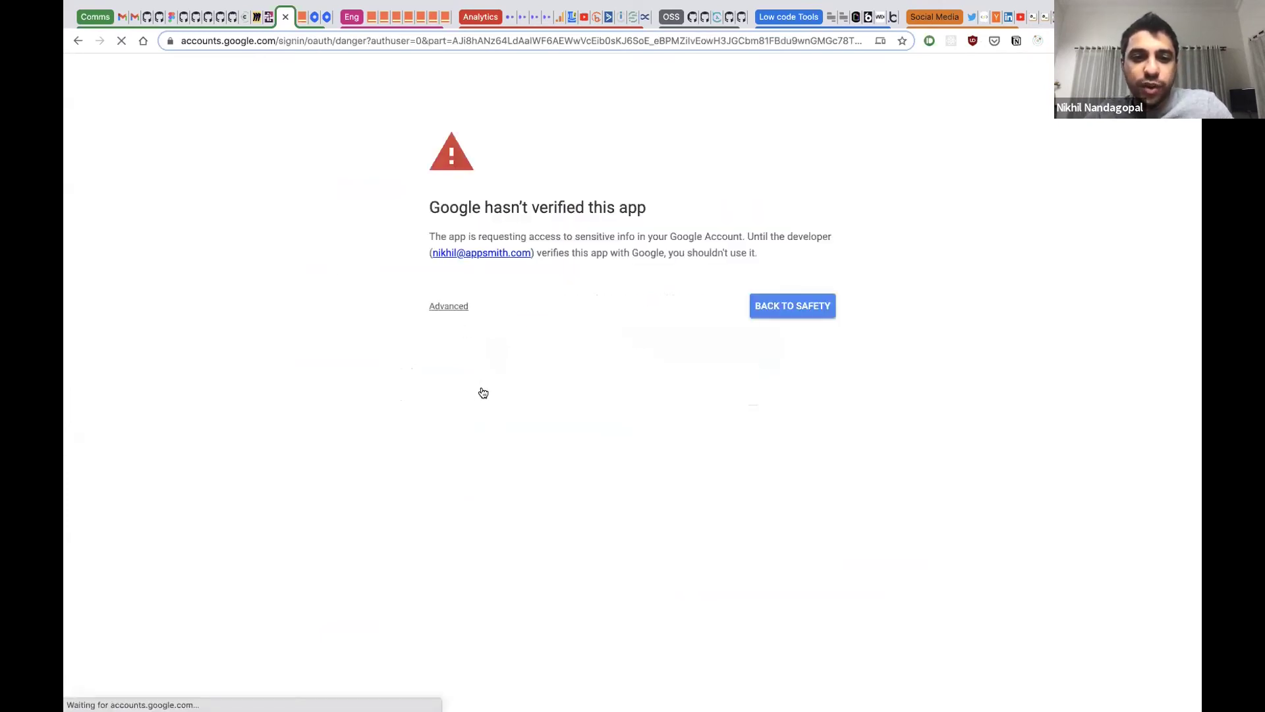
{"action": "left_click", "coordinate": [503, 390]}
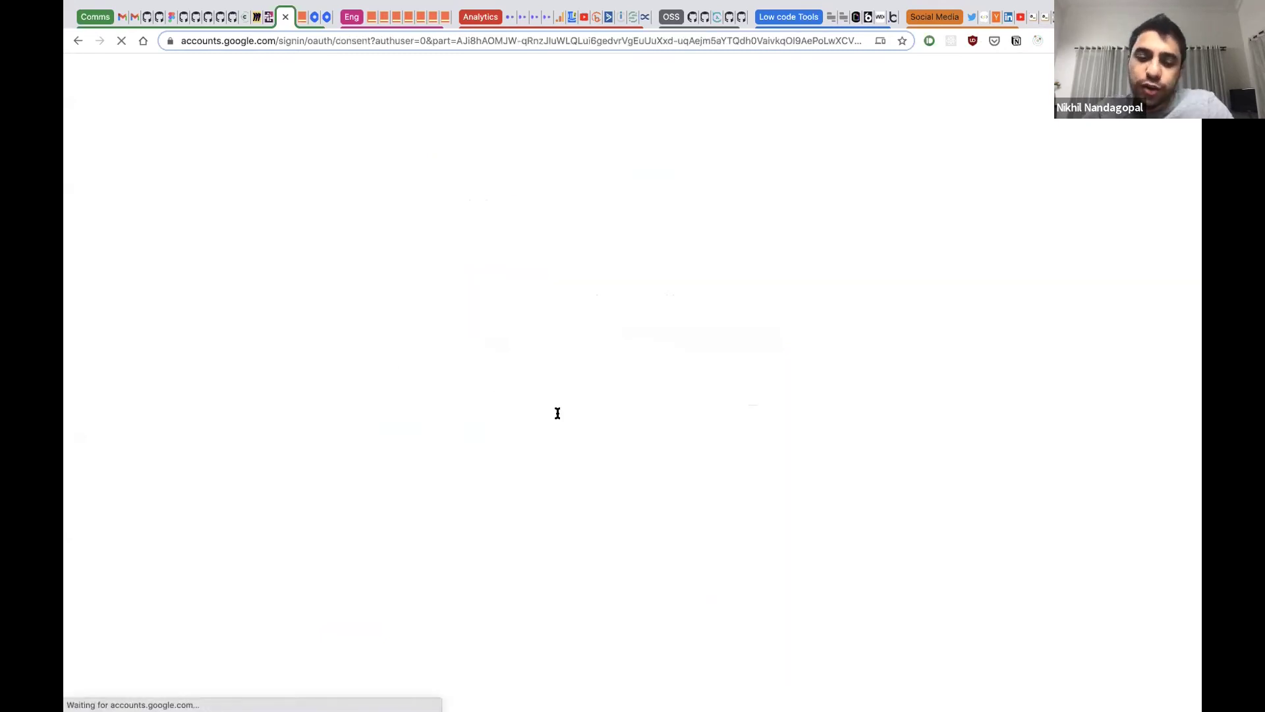
{"action": "left_click", "coordinate": [725, 523]}
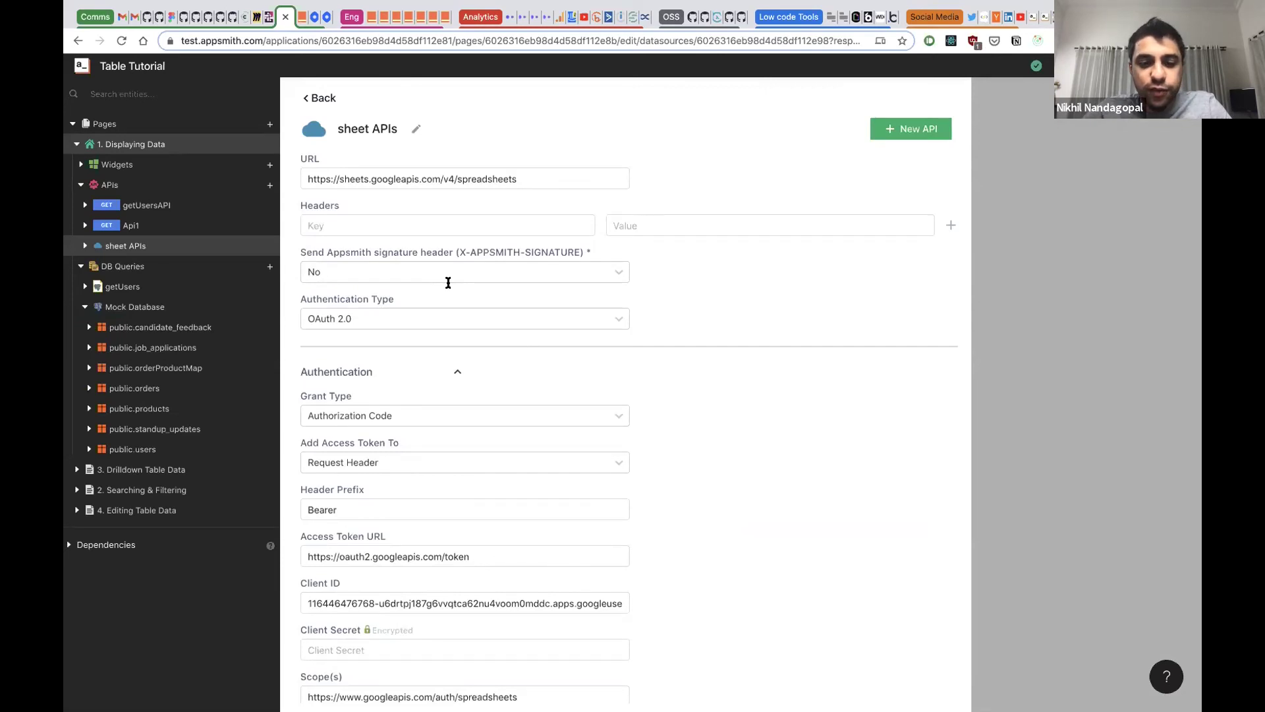
{"action": "scroll", "coordinate": [448, 282], "scroll_direction": "down", "scroll_amount": 5}
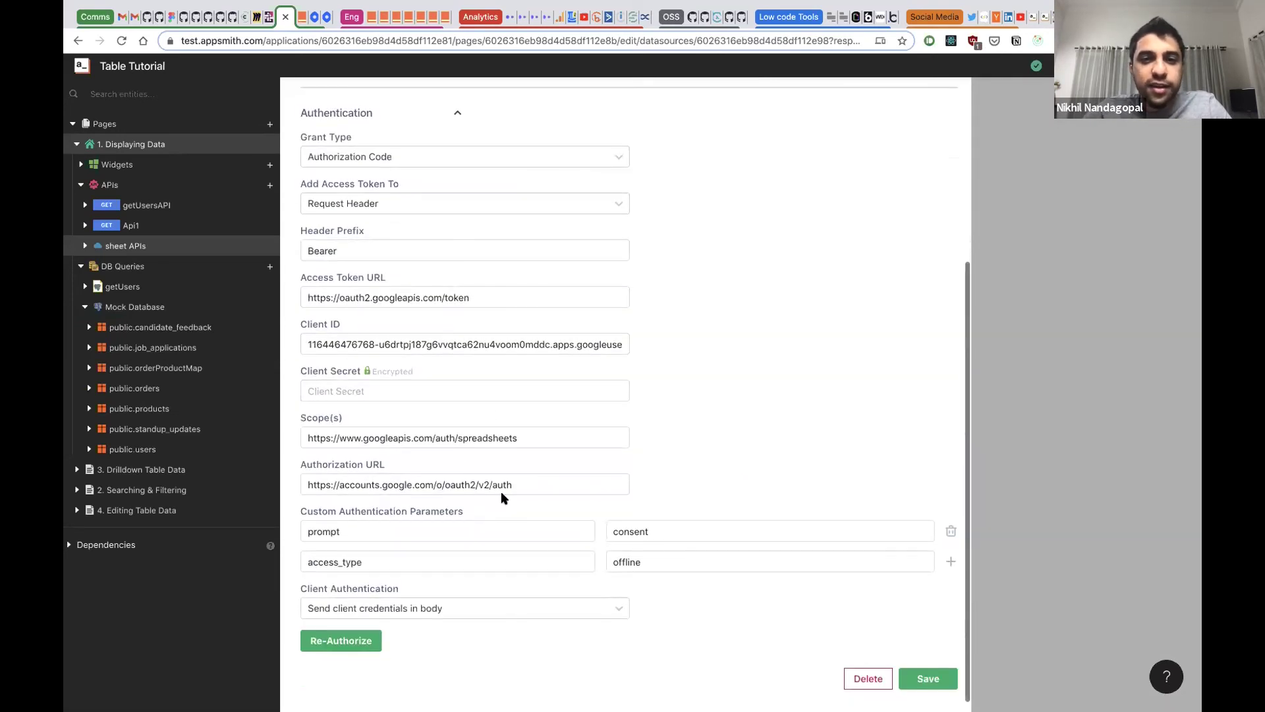
{"action": "scroll", "coordinate": [461, 481], "scroll_direction": "up", "scroll_amount": 5}
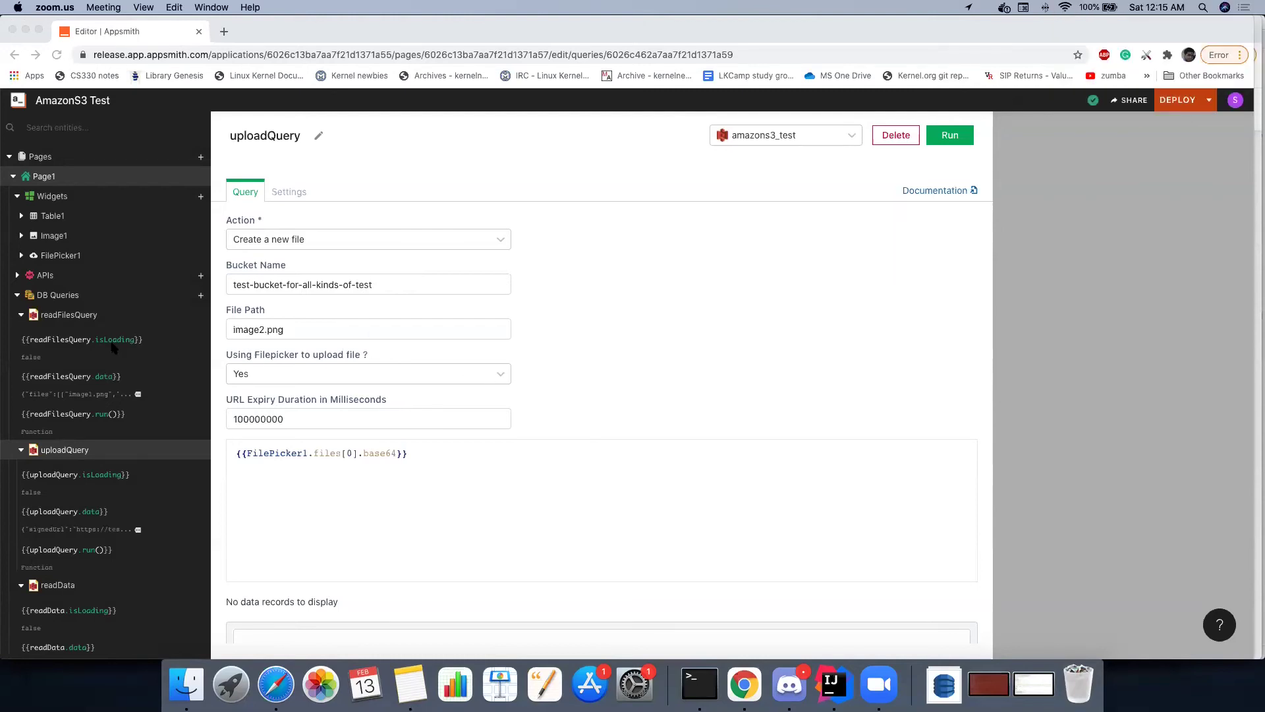
Step: Open Page1 of the AmazonS3 Test application and select the image1.png row in Table1 to preview its image
{"action": "left_click", "coordinate": [57, 183]}
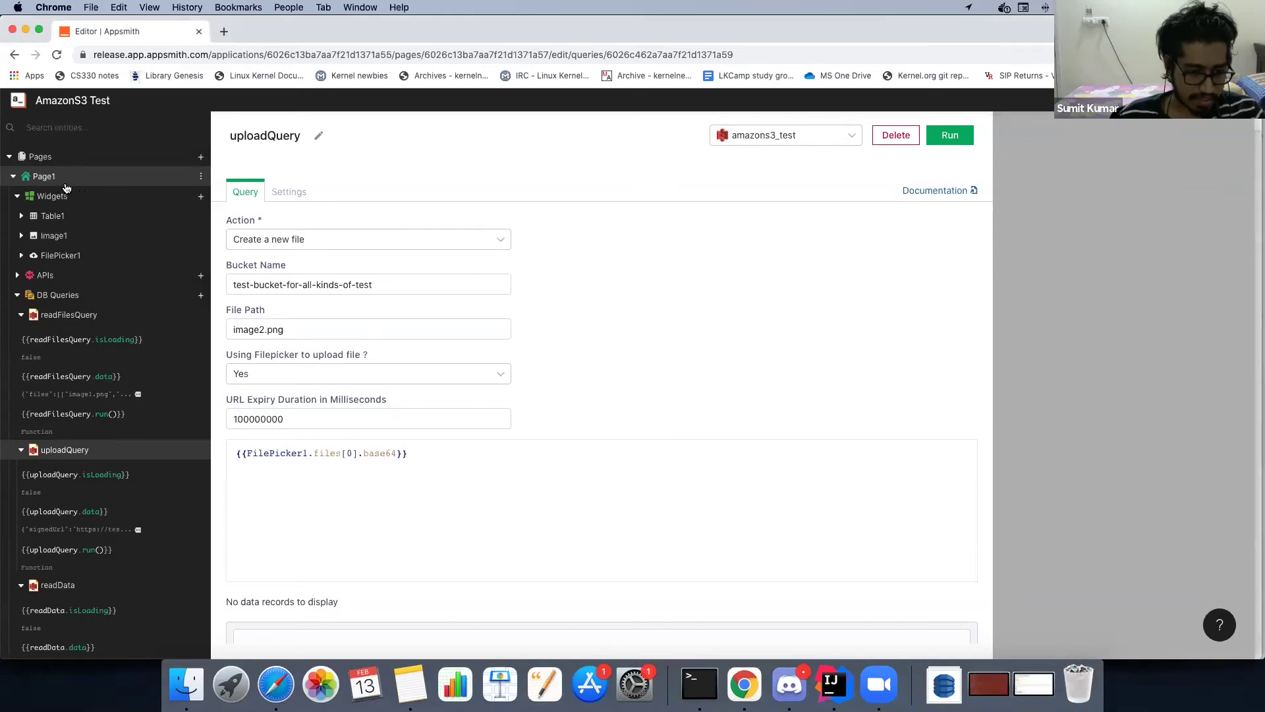
{"action": "left_click", "coordinate": [48, 177]}
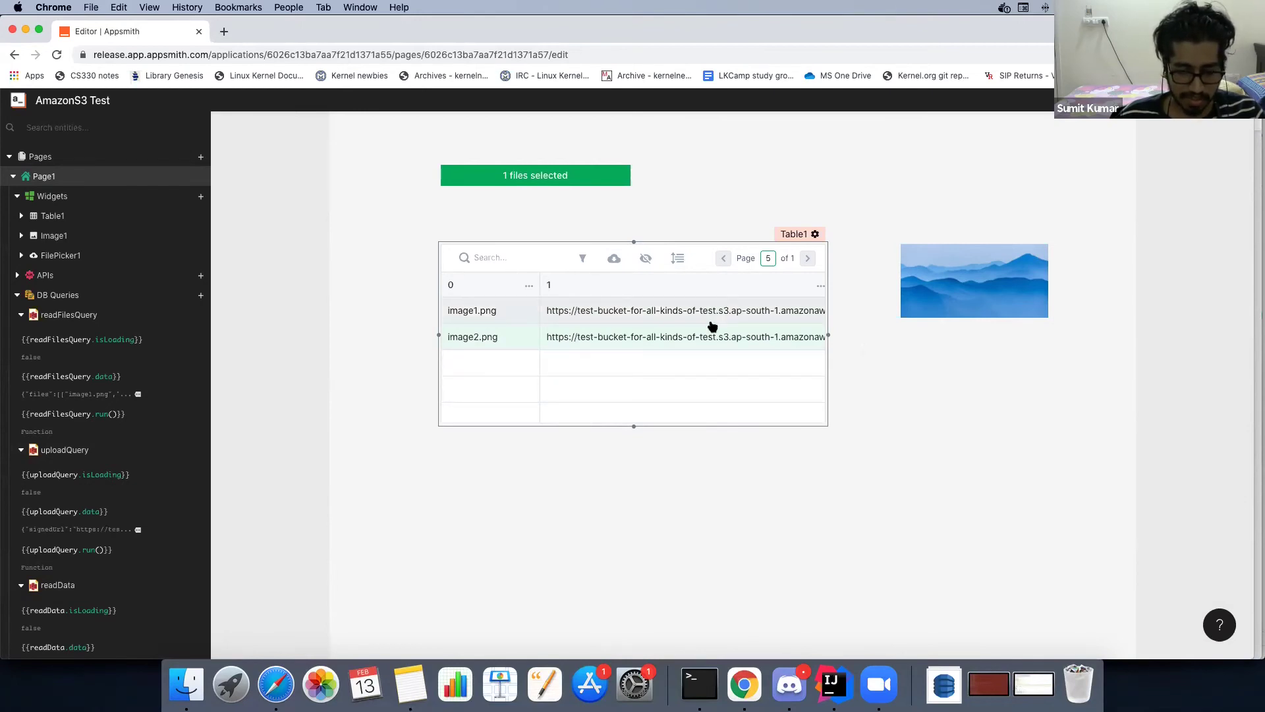
{"action": "left_click", "coordinate": [640, 320]}
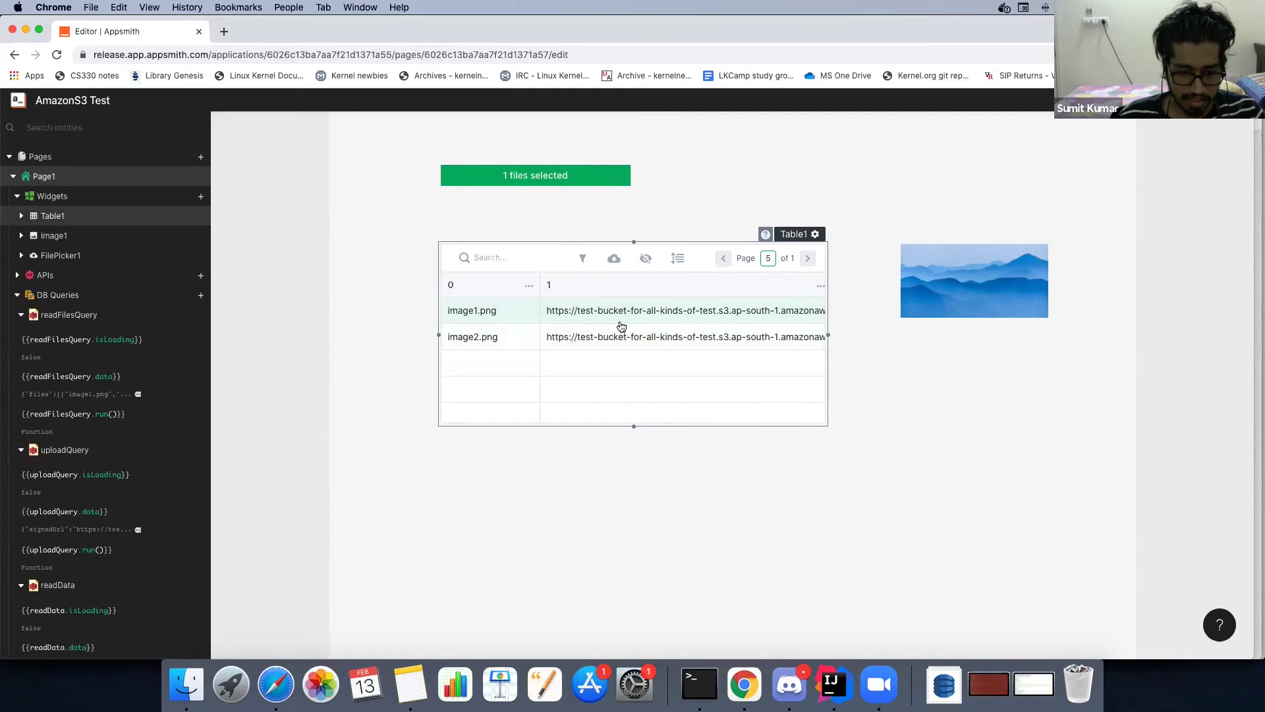
{"action": "left_click", "coordinate": [639, 338]}
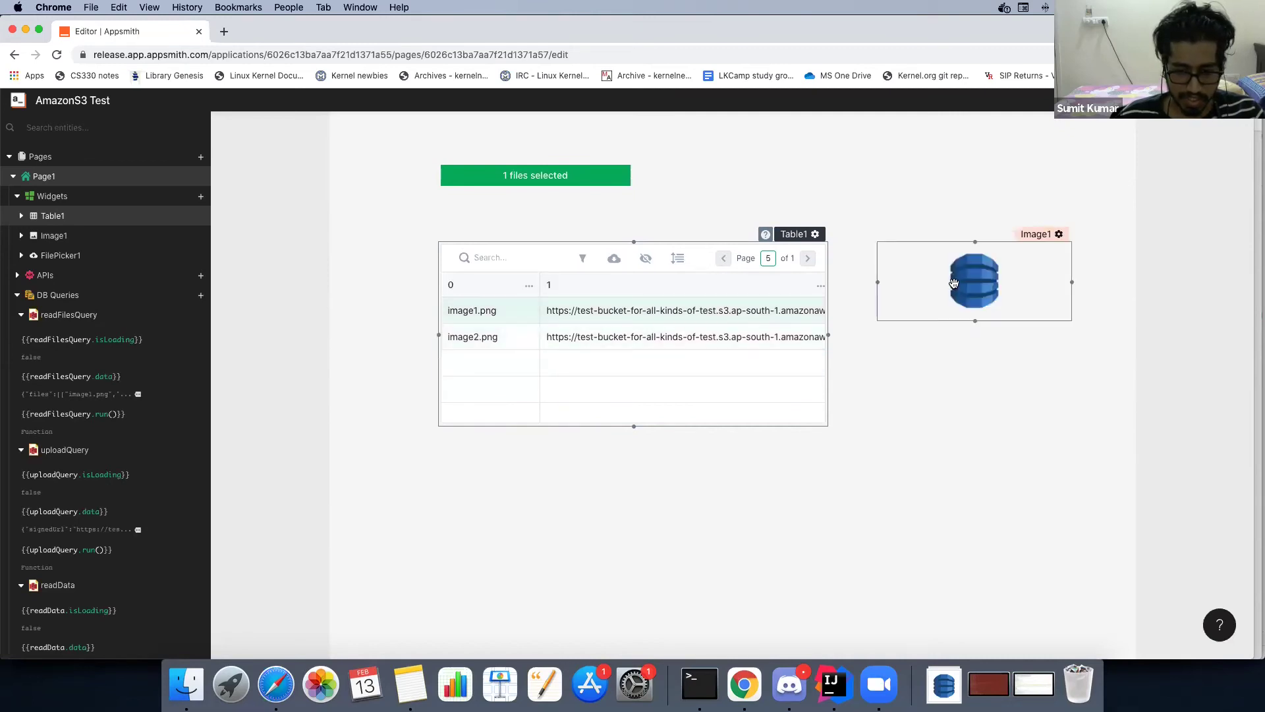
Step: Examine the Image1 widget's image source binding in its properties and deselect the widget
{"action": "scroll", "coordinate": [1035, 236], "scroll_direction": "down", "scroll_amount": 1}
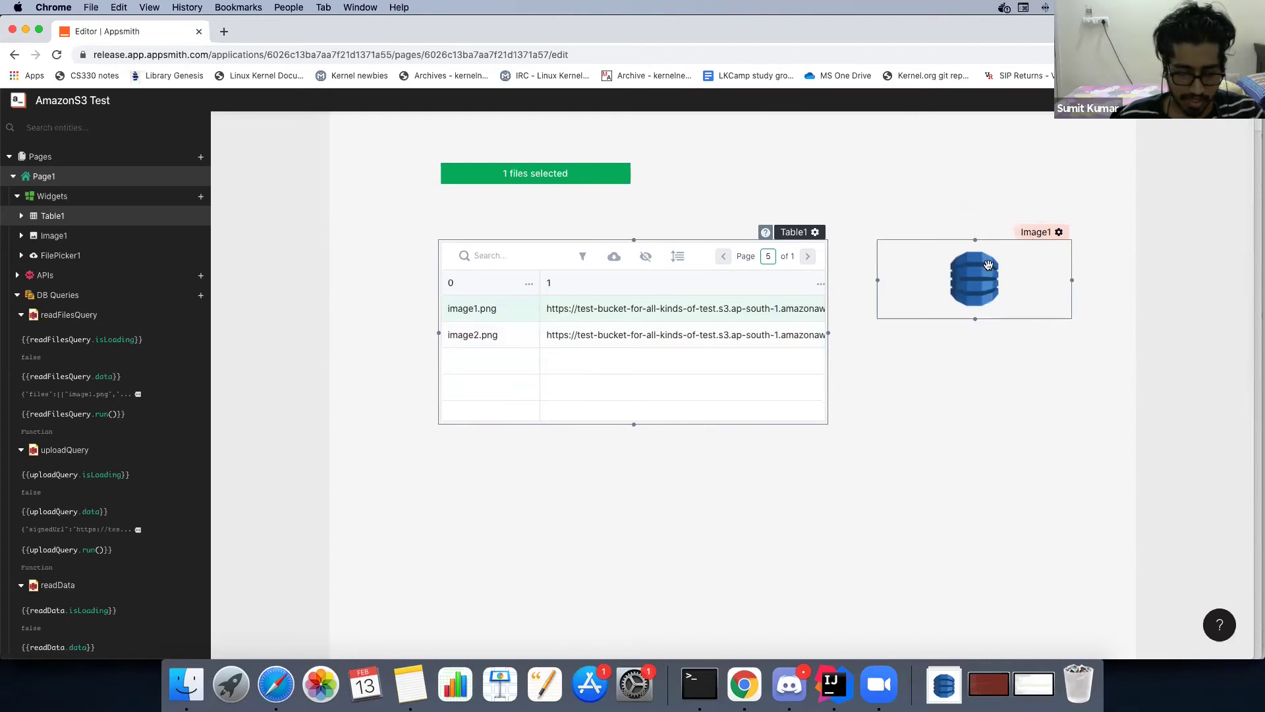
{"action": "left_click", "coordinate": [1037, 230]}
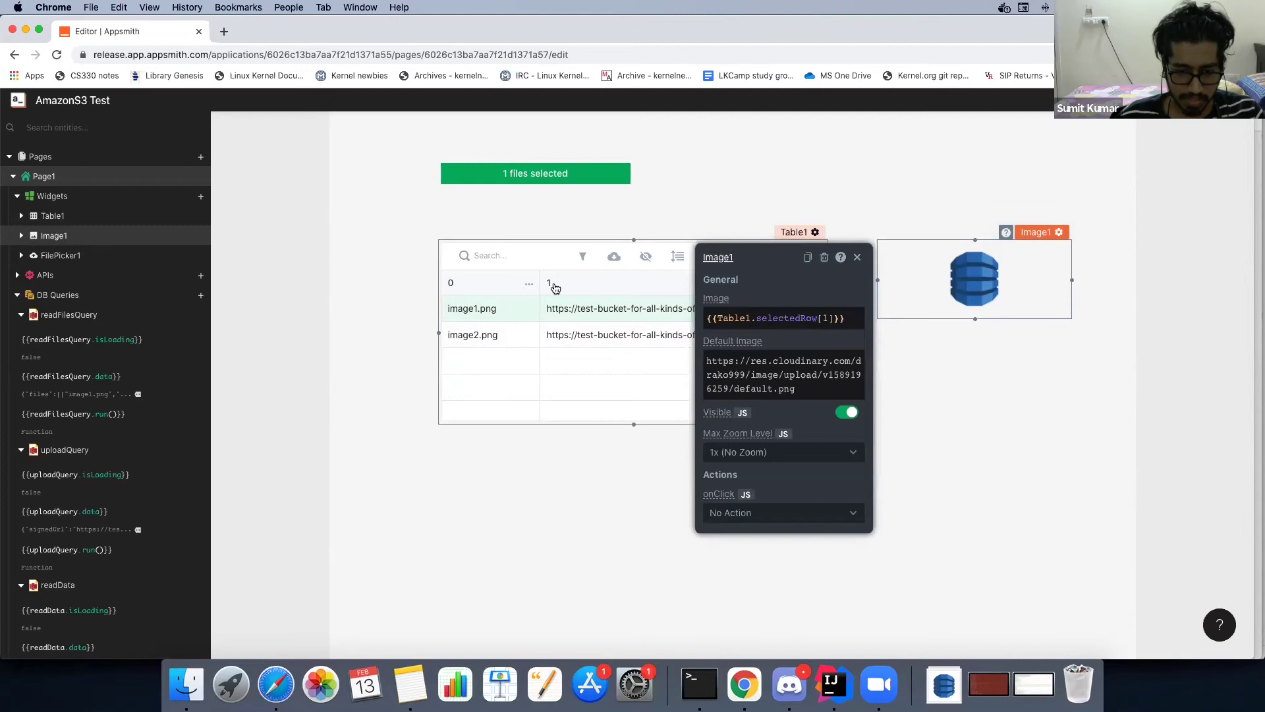
{"action": "left_click", "coordinate": [627, 453]}
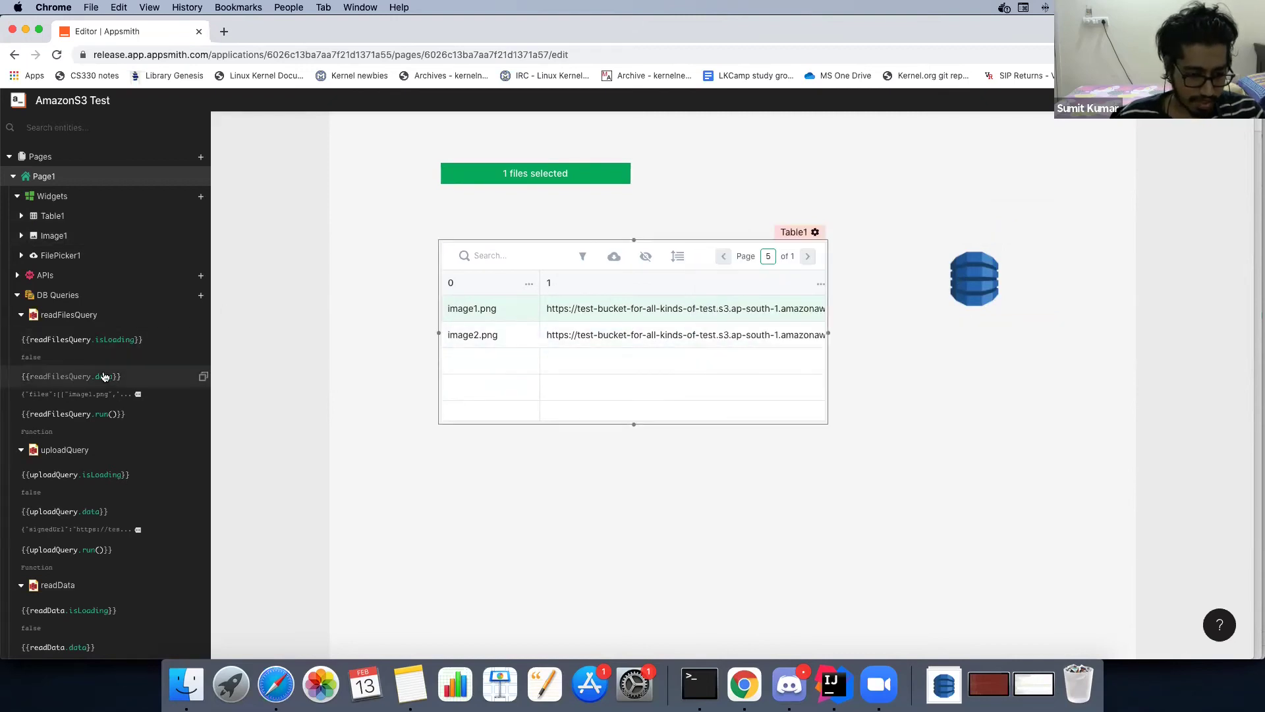
Step: Review the existing DB queries and start a new datasource of type Amazon S3
{"action": "scroll", "coordinate": [106, 378], "scroll_direction": "down", "scroll_amount": 5}
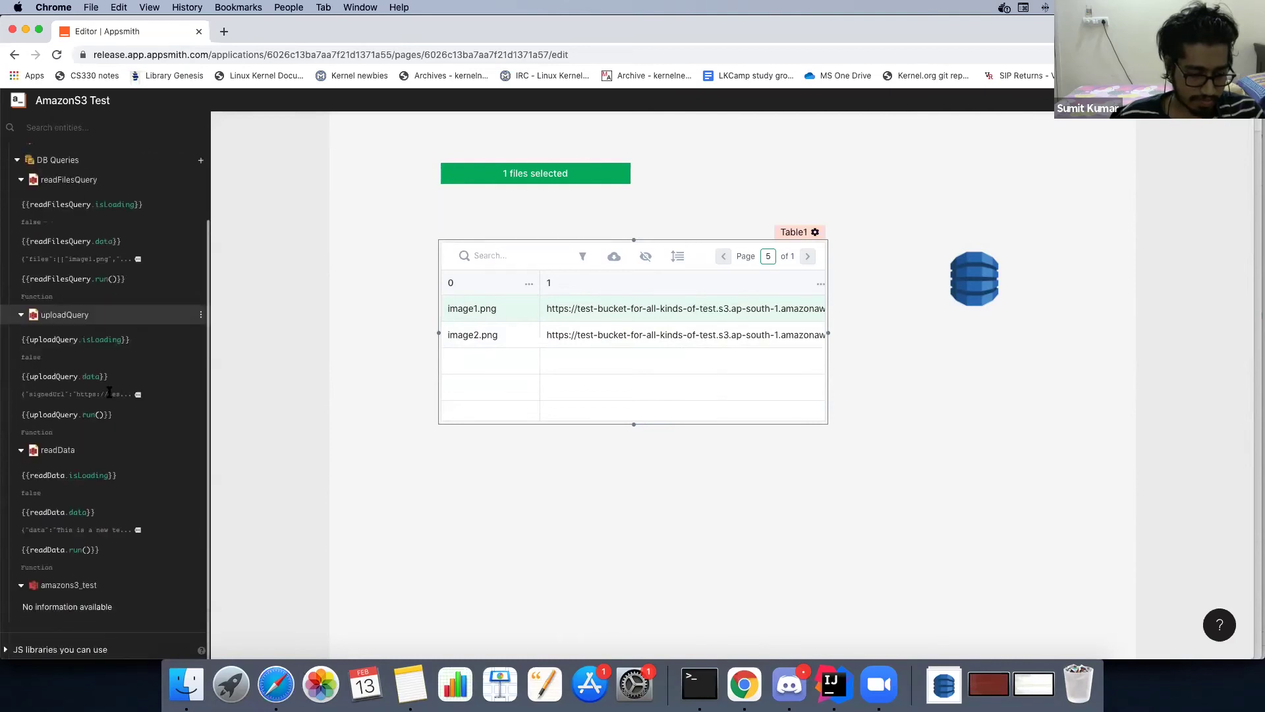
{"action": "scroll", "coordinate": [113, 442], "scroll_direction": "up", "scroll_amount": 3}
{"action": "scroll", "coordinate": [113, 443], "scroll_direction": "up", "scroll_amount": 2}
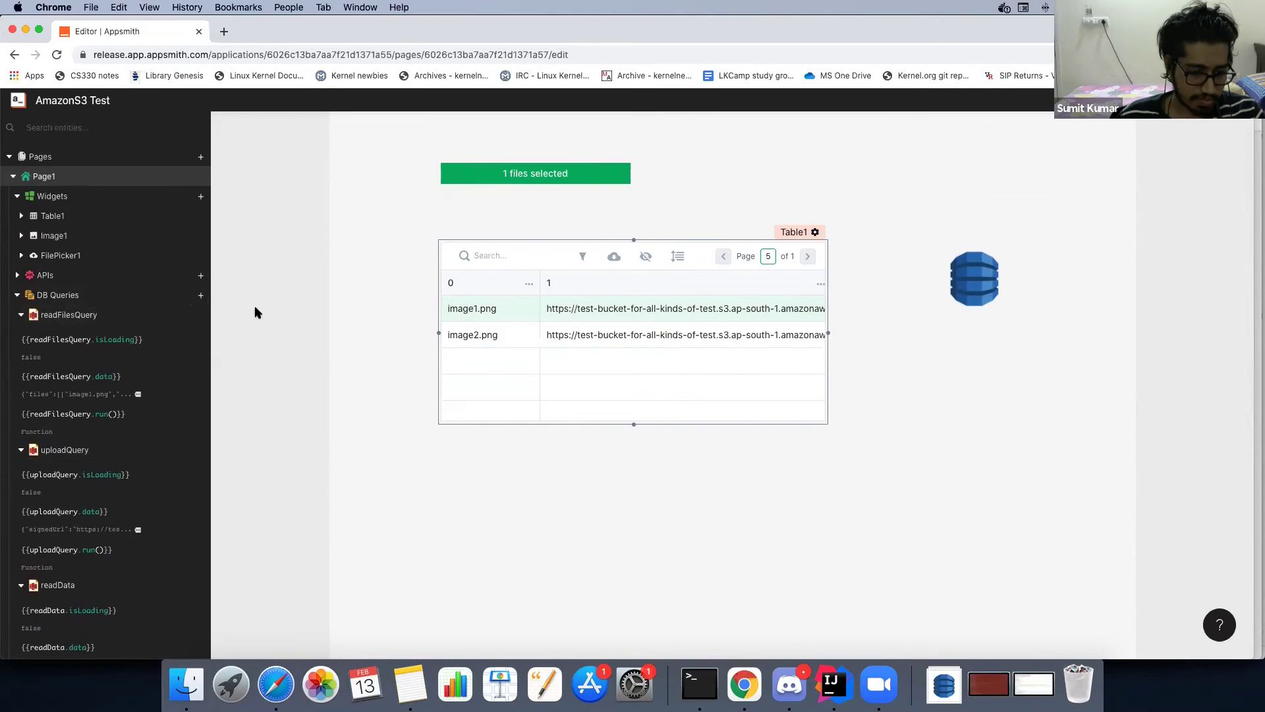
{"action": "left_click", "coordinate": [200, 296]}
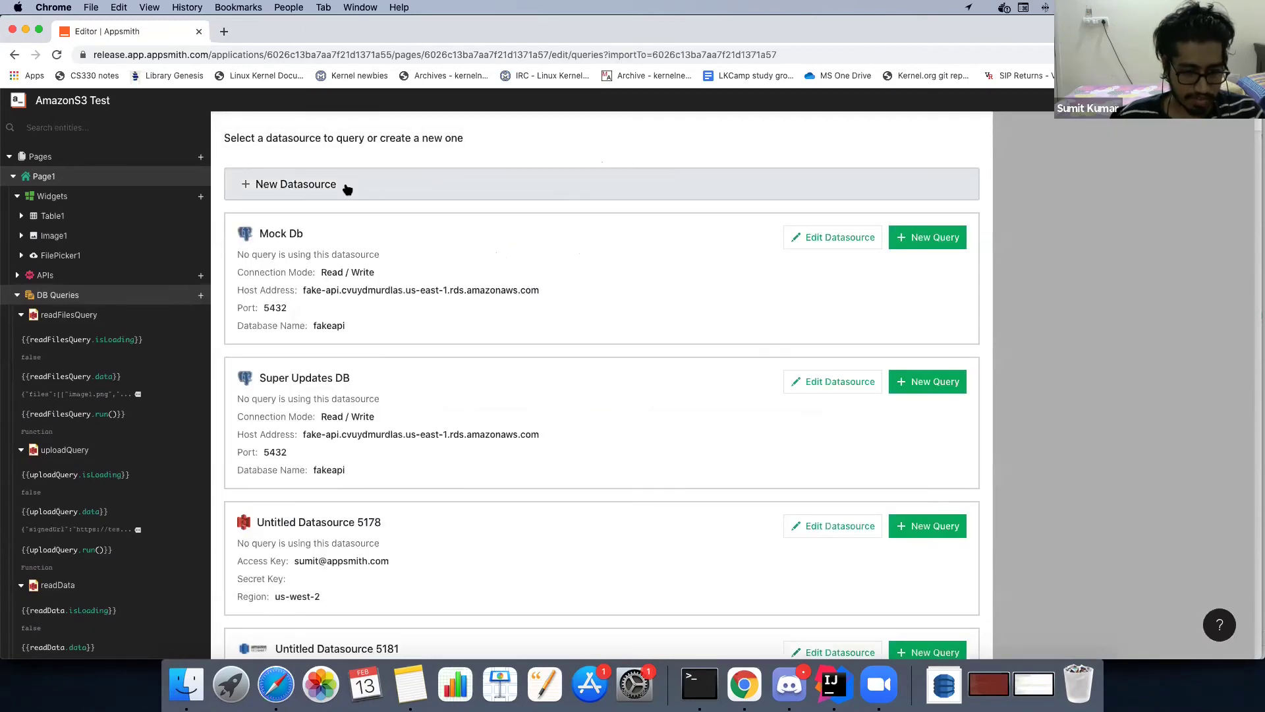
{"action": "left_click", "coordinate": [347, 189]}
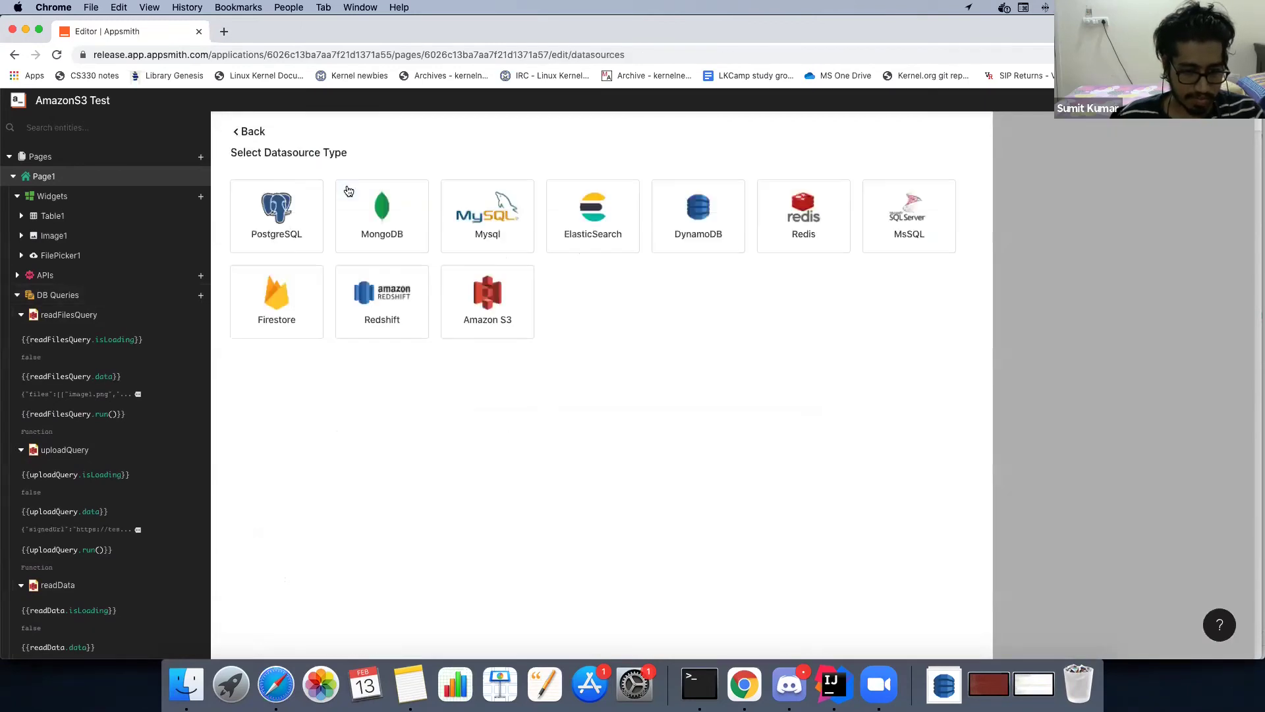
{"action": "left_click", "coordinate": [502, 304]}
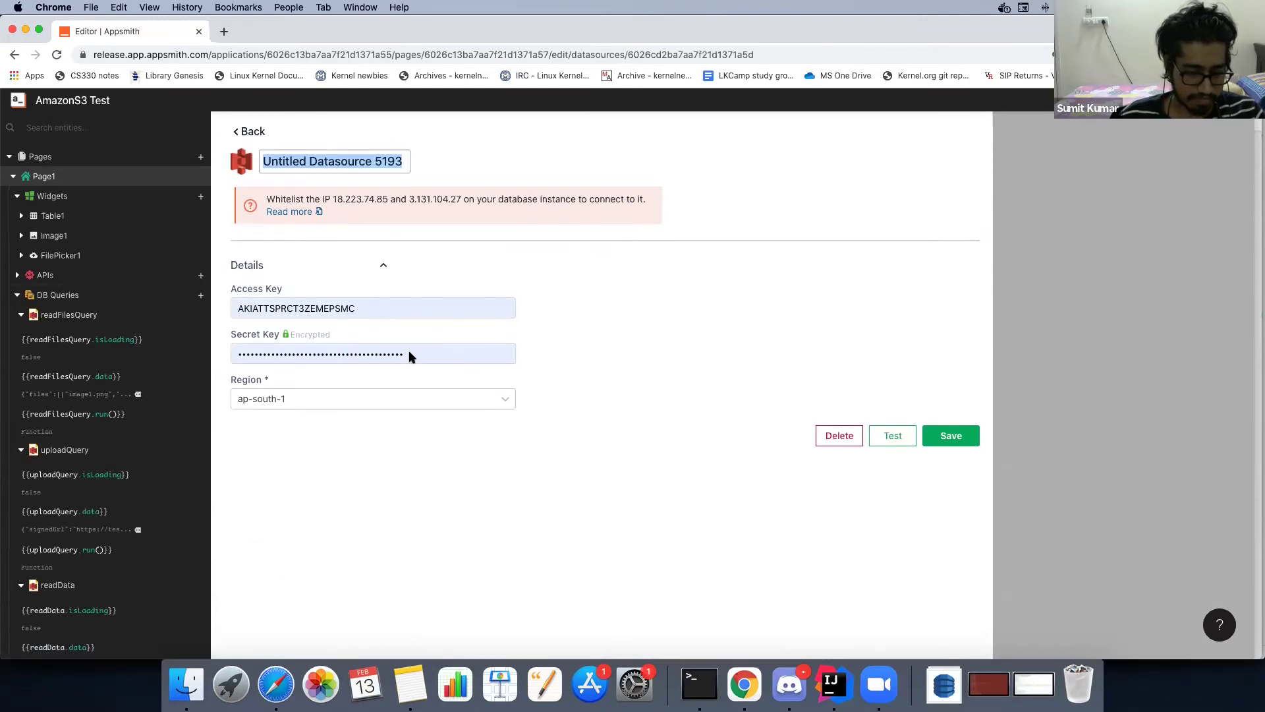
Step: Open the existing amazons3_test datasource and create a new query on it
{"action": "scroll", "coordinate": [165, 424], "scroll_direction": "down", "scroll_amount": 4}
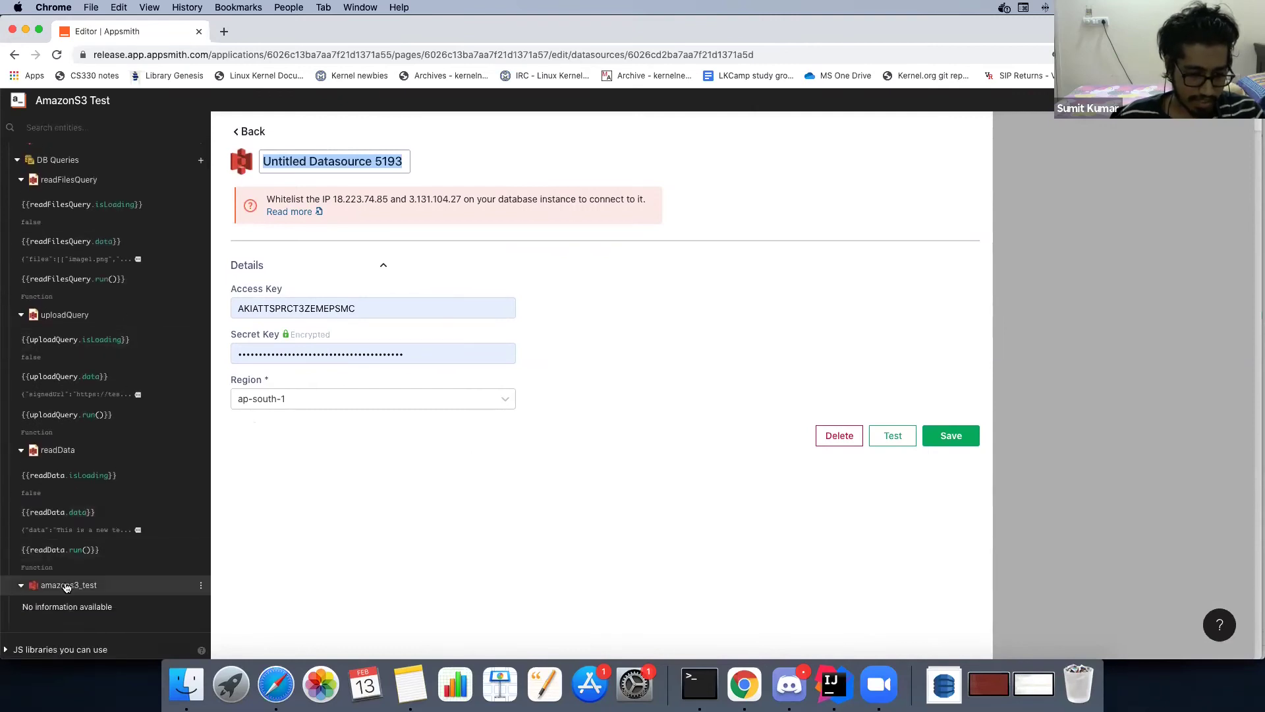
{"action": "left_click", "coordinate": [65, 588]}
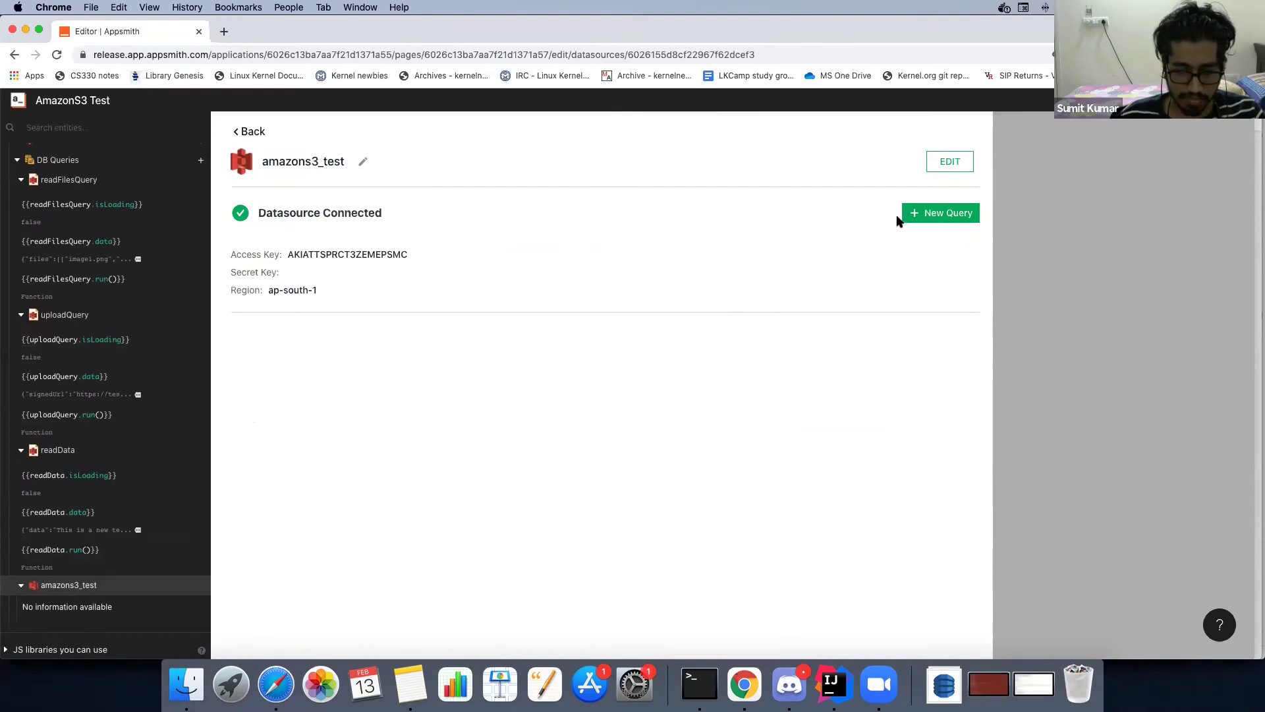
{"action": "left_click", "coordinate": [942, 213]}
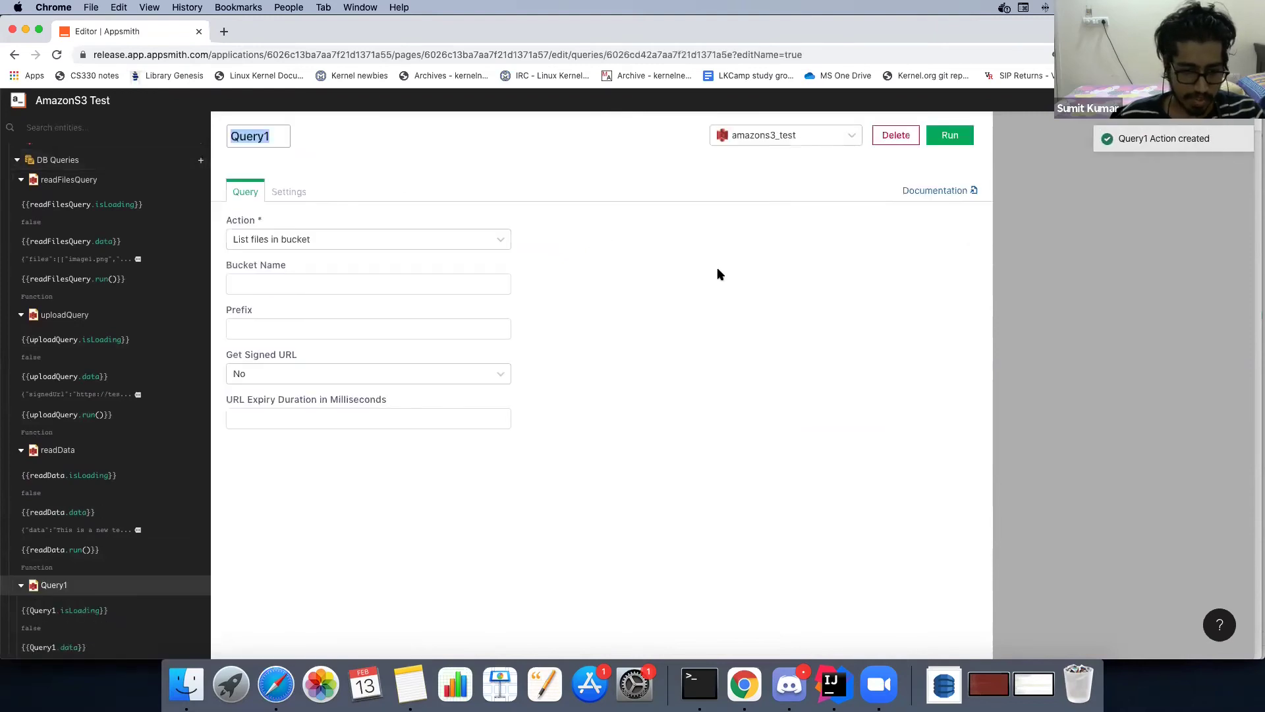
Step: Set the new query's action to Read file and look over the other available actions
{"action": "left_click", "coordinate": [414, 242]}
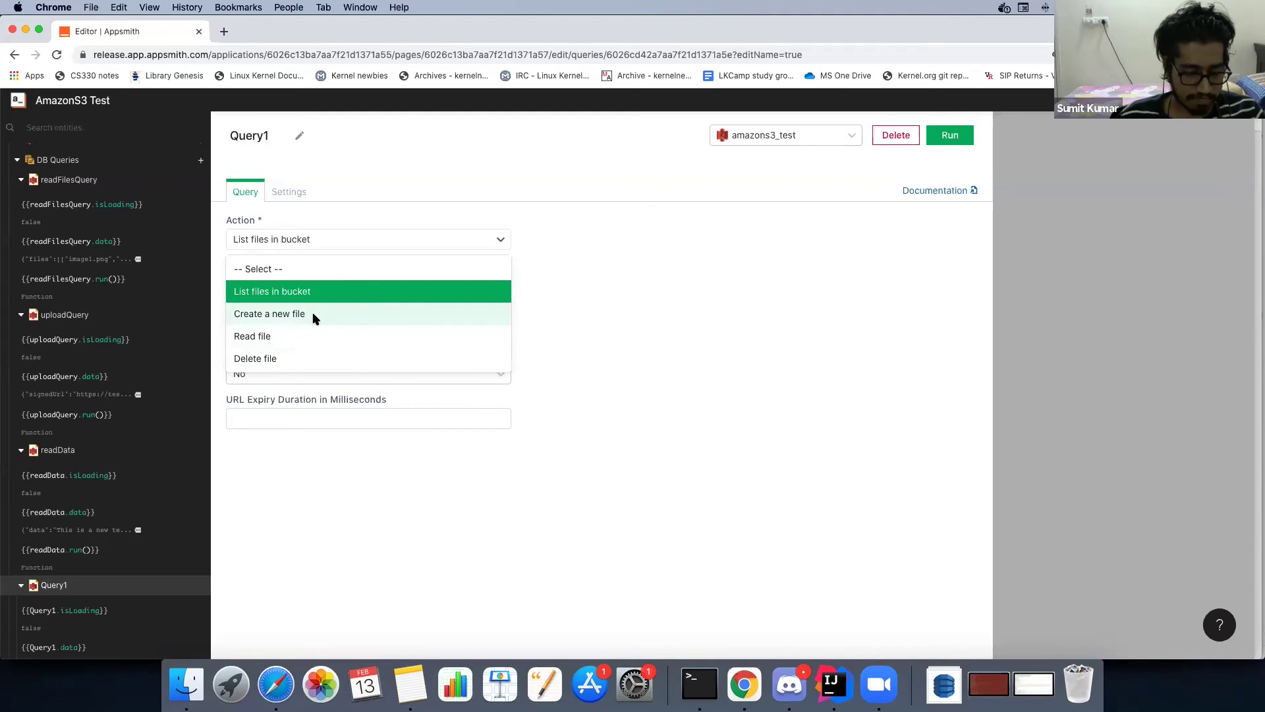
{"action": "left_click", "coordinate": [276, 339]}
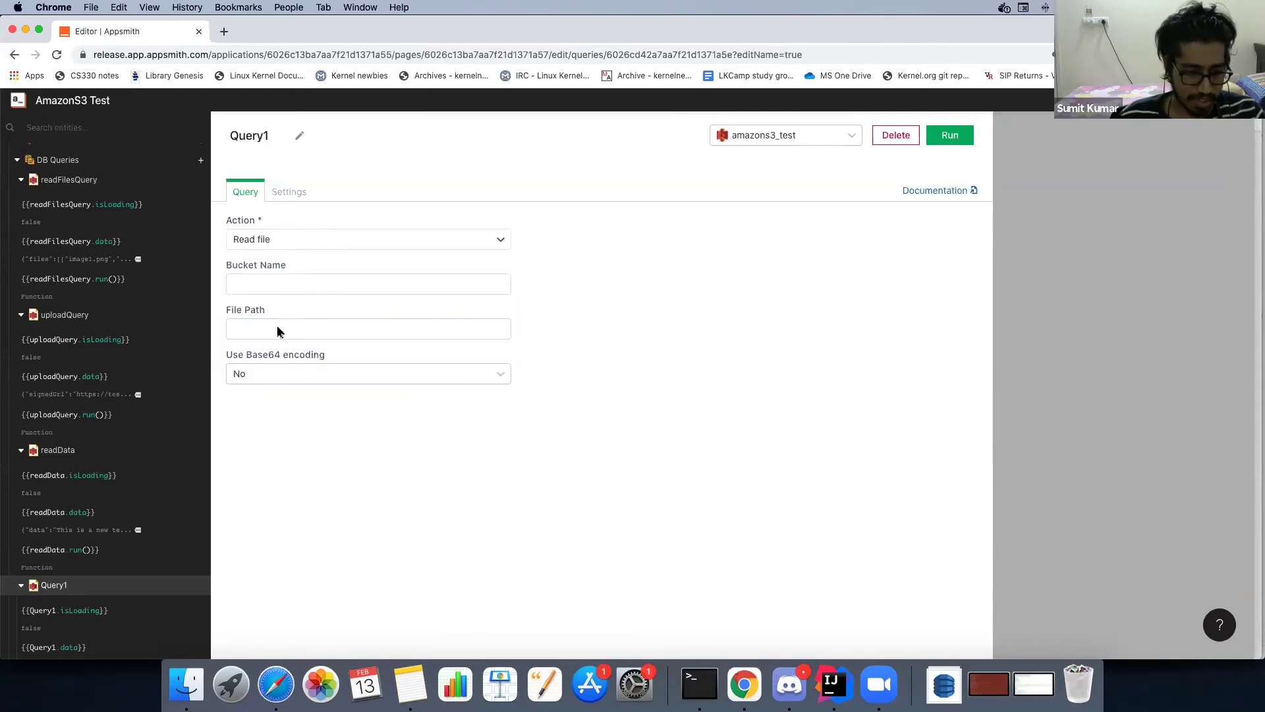
{"action": "left_click", "coordinate": [336, 241]}
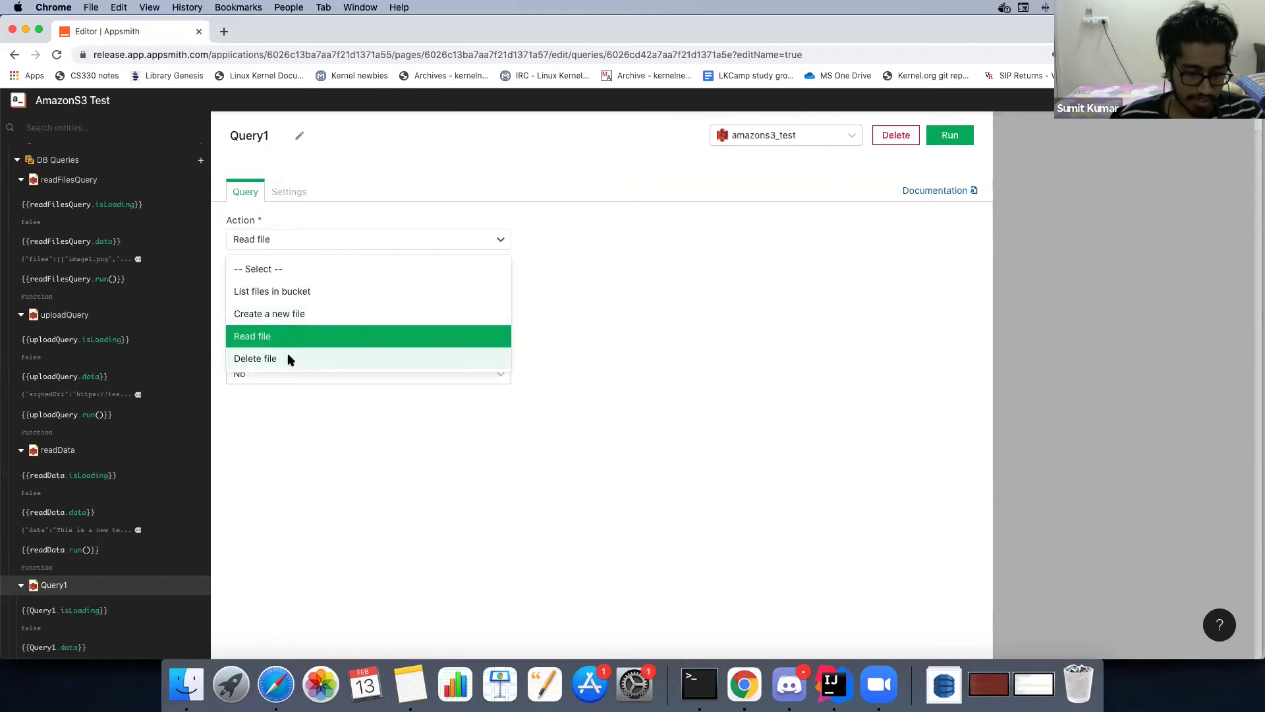
{"action": "left_click", "coordinate": [332, 418]}
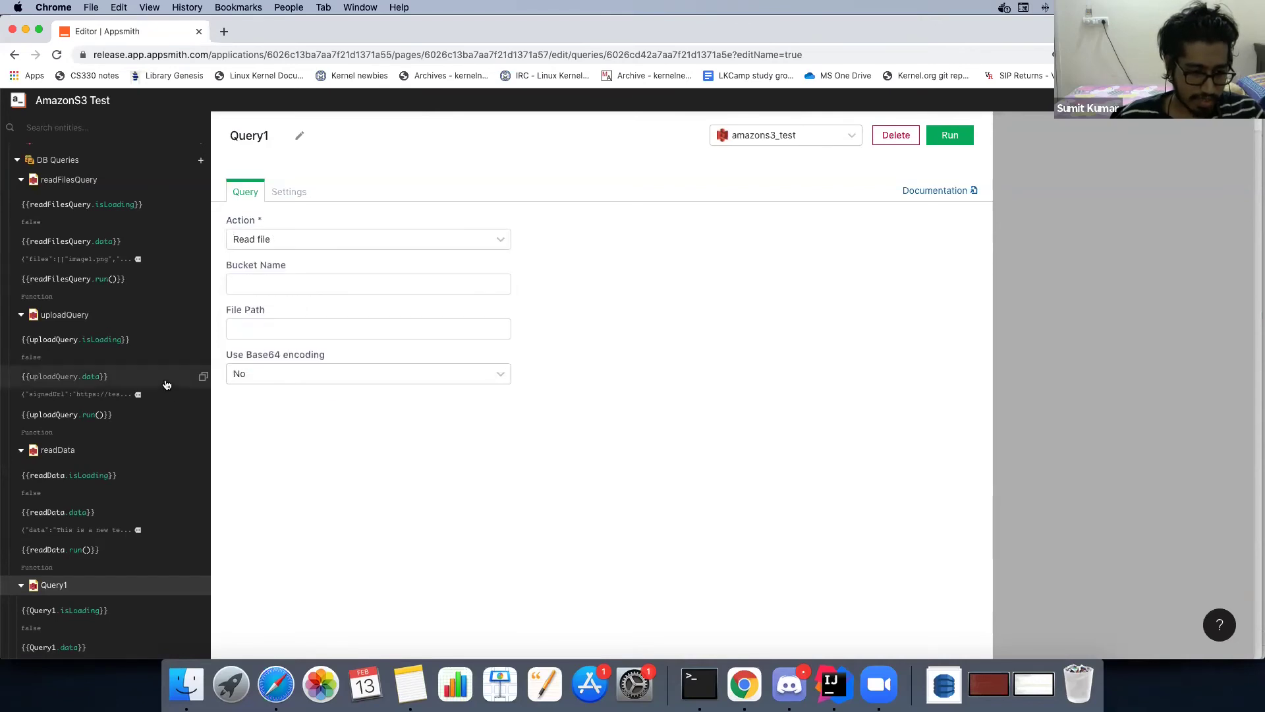
Step: Open readFilesQuery and examine its bucket settings and response, expanding the files list and both file entries
{"action": "scroll", "coordinate": [119, 364], "scroll_direction": "up", "scroll_amount": 3}
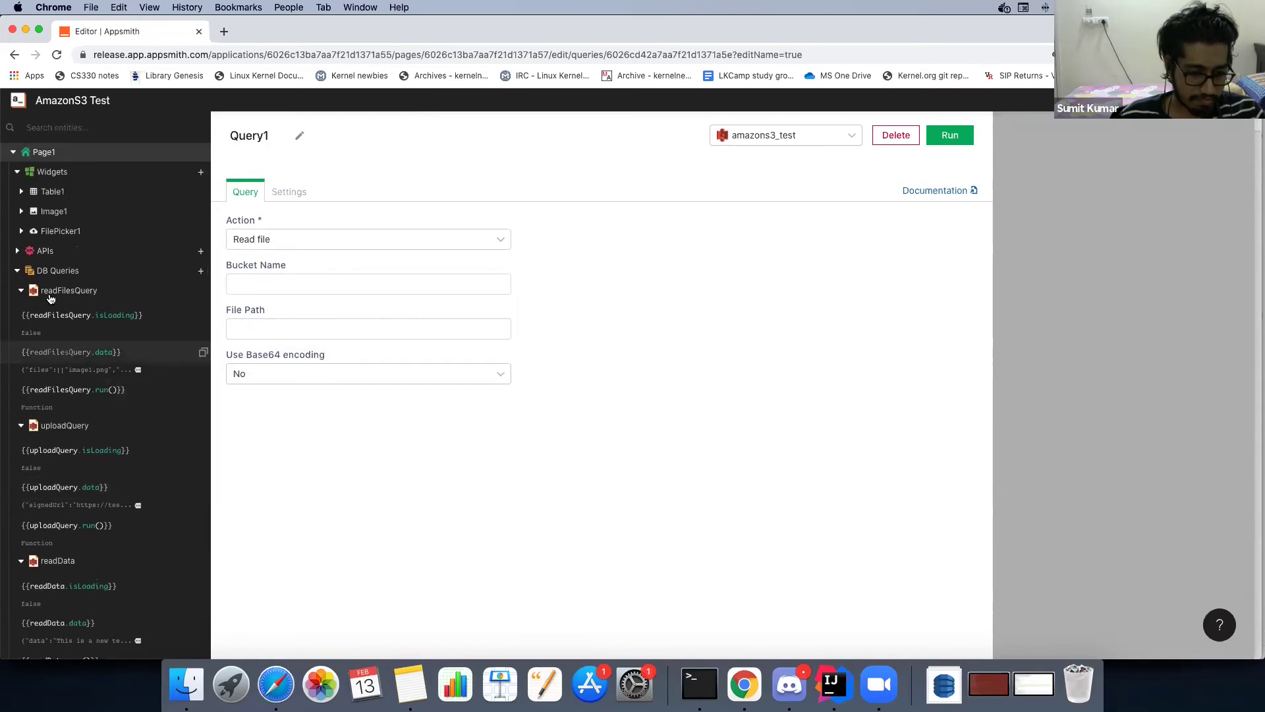
{"action": "left_click", "coordinate": [67, 294]}
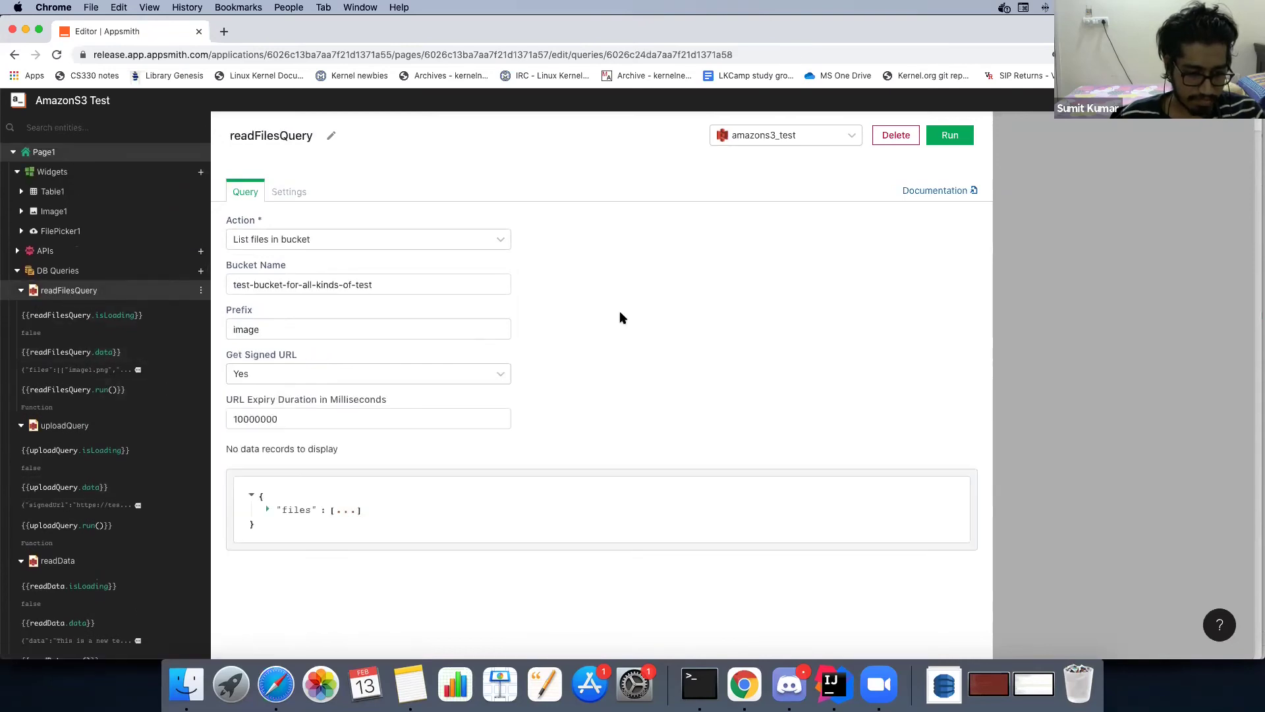
{"action": "left_click", "coordinate": [266, 512]}
{"action": "left_click", "coordinate": [285, 525]}
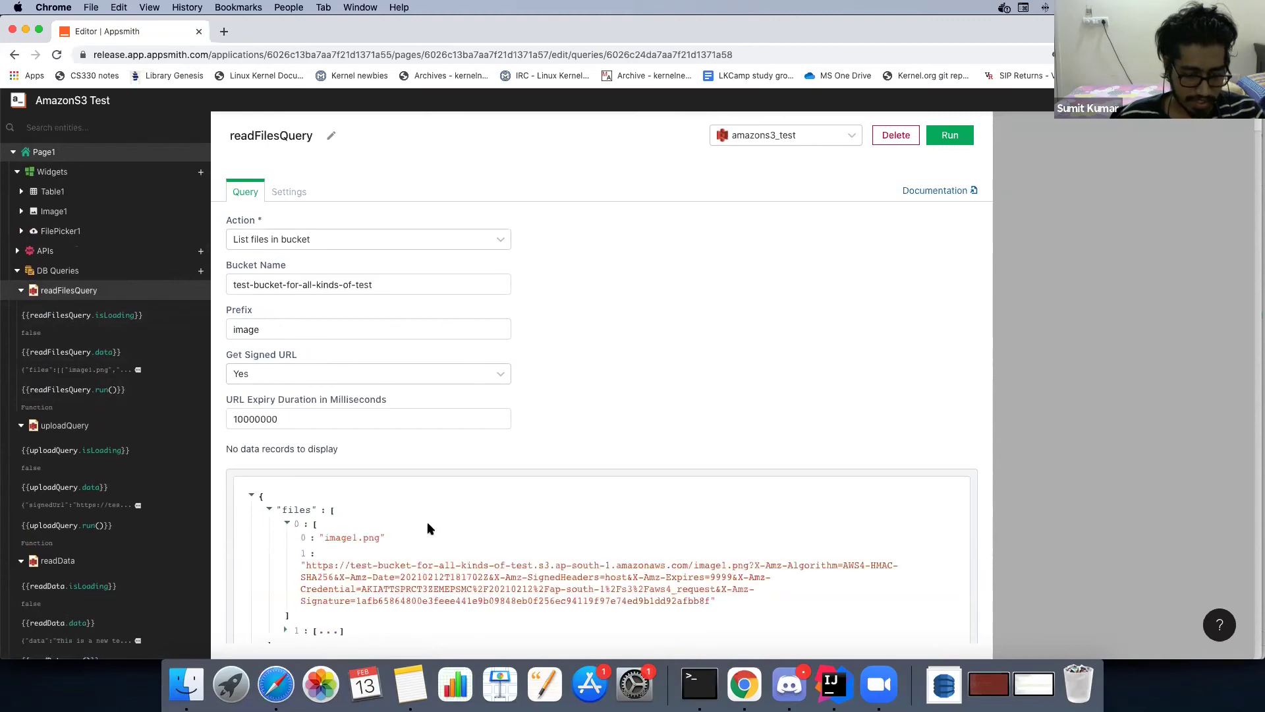
{"action": "scroll", "coordinate": [428, 531], "scroll_direction": "down", "scroll_amount": 2}
{"action": "left_click", "coordinate": [286, 590]}
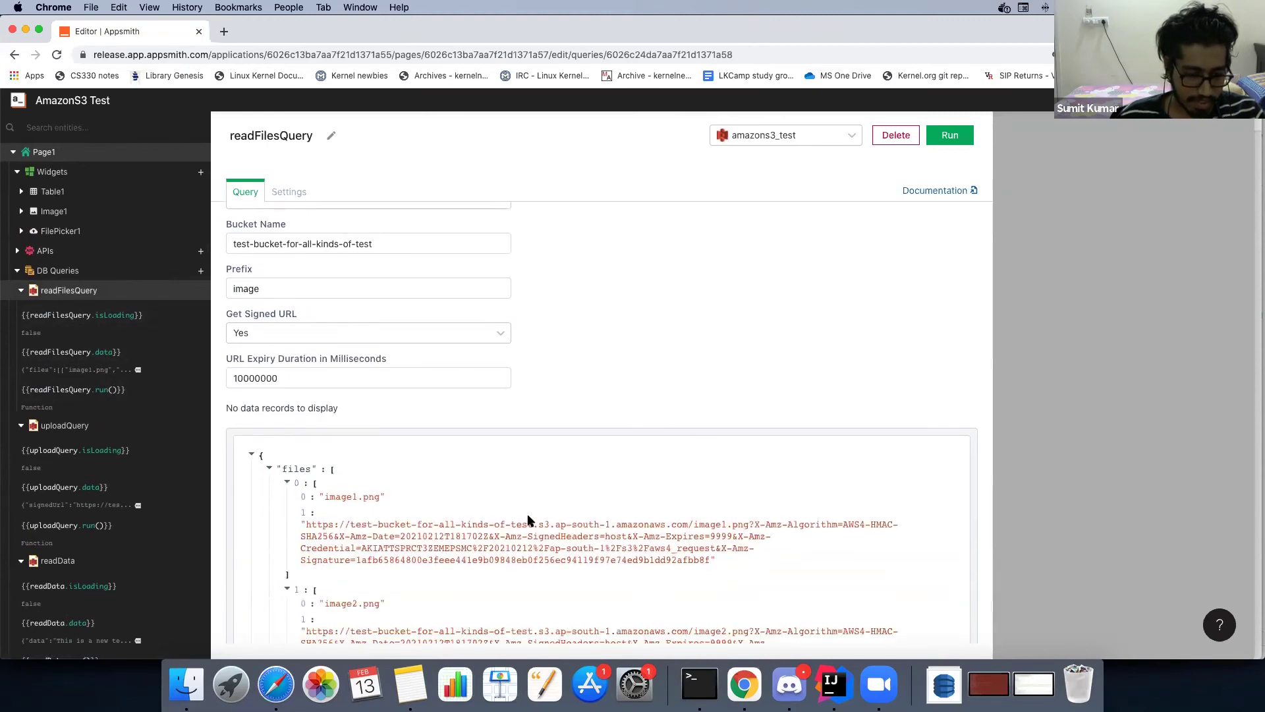
{"action": "scroll", "coordinate": [531, 520], "scroll_direction": "up", "scroll_amount": 2}
{"action": "left_click", "coordinate": [274, 325]}
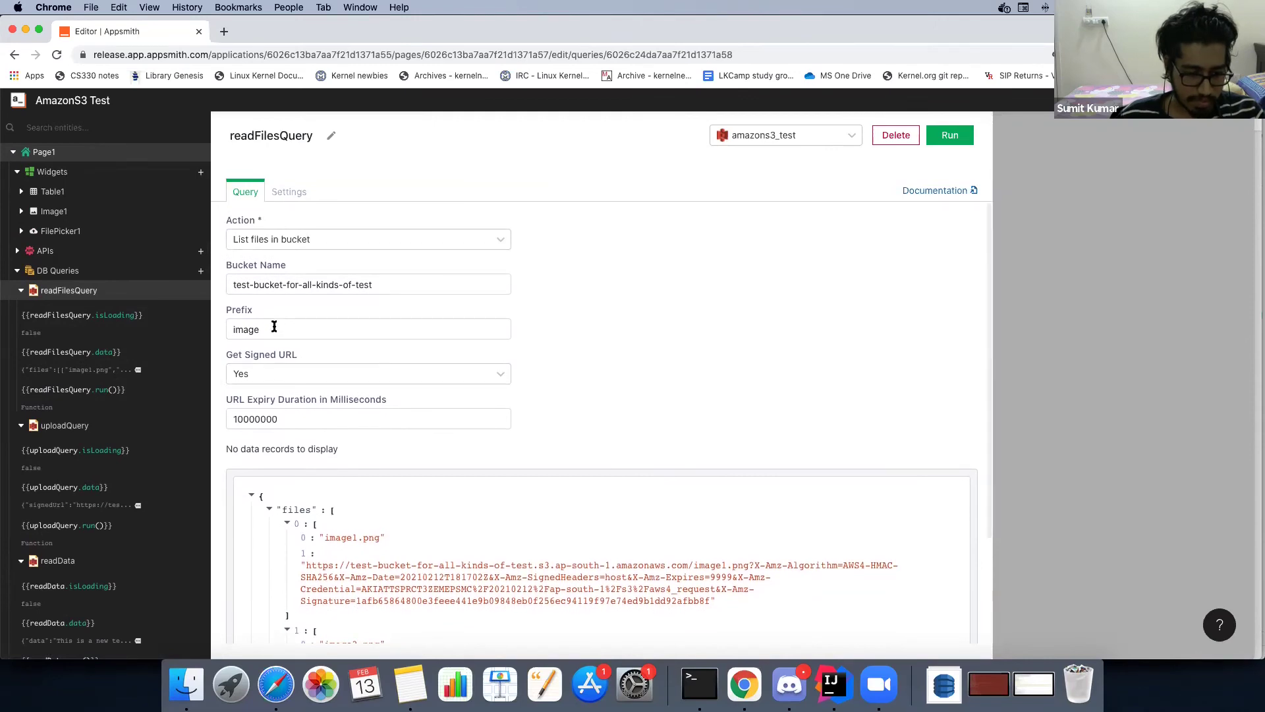
Step: Examine readFilesQuery's signed URL settings and the entries for both image files in its response
{"action": "scroll", "coordinate": [649, 396], "scroll_direction": "down", "scroll_amount": 2}
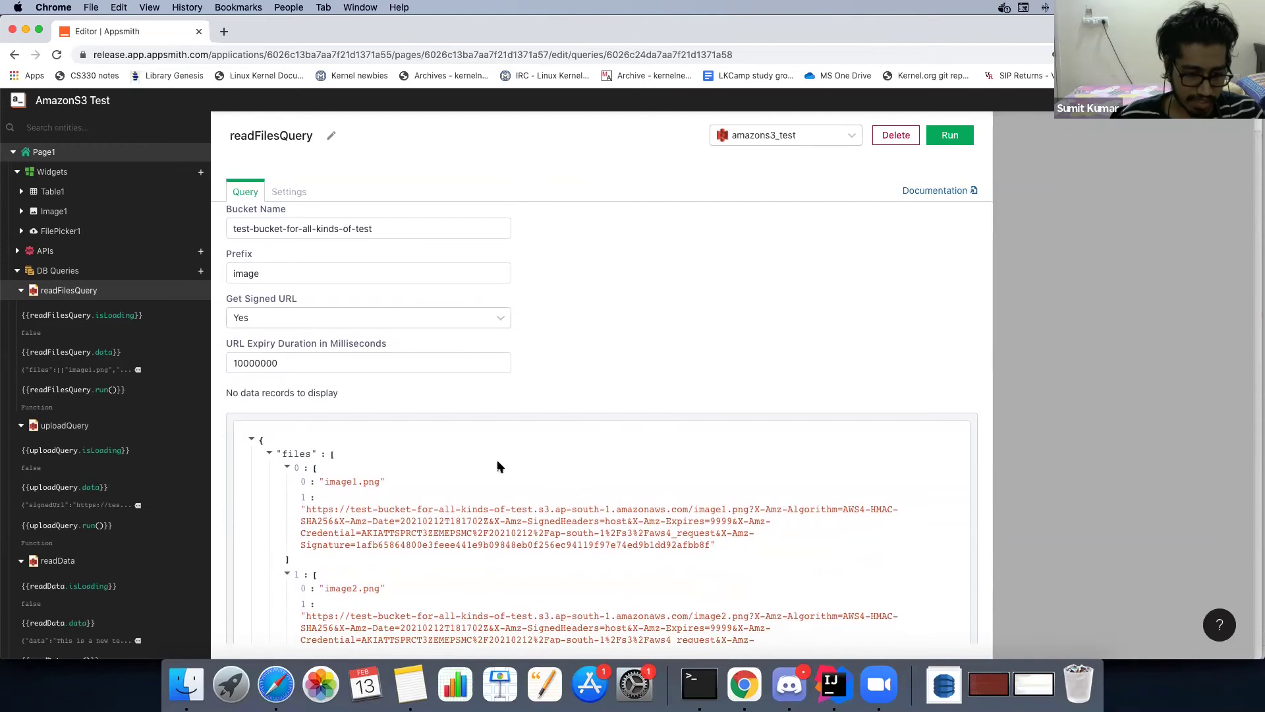
{"action": "scroll", "coordinate": [498, 463], "scroll_direction": "down", "scroll_amount": 2}
{"action": "scroll", "coordinate": [498, 461], "scroll_direction": "down", "scroll_amount": 2}
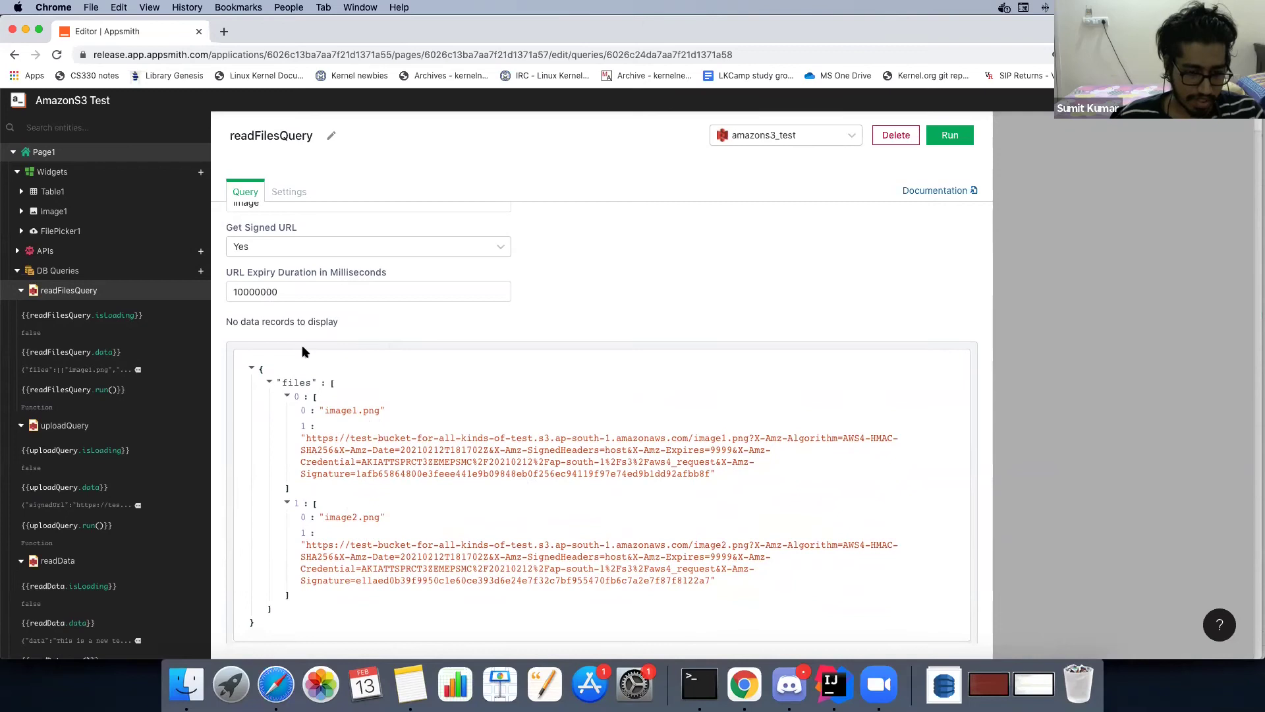
{"action": "scroll", "coordinate": [102, 389], "scroll_direction": "up", "scroll_amount": 1}
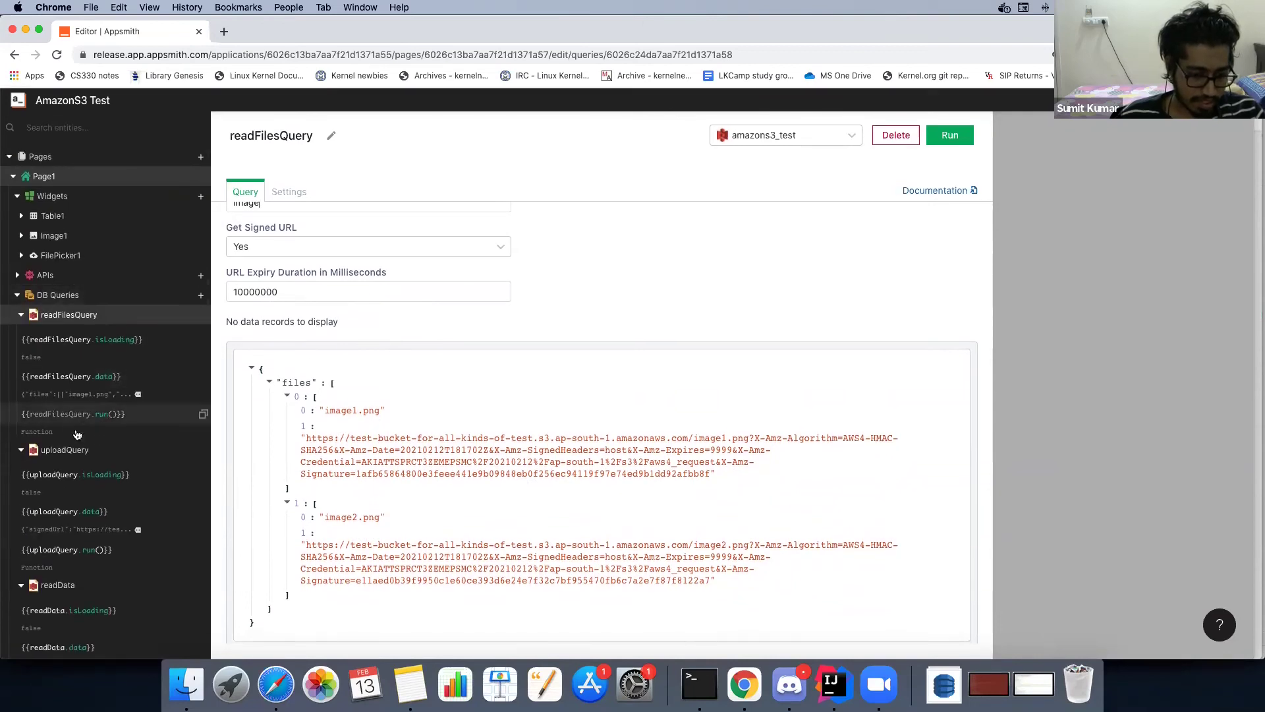
Step: Open uploadQuery and try prefixing its file path with dir/
{"action": "left_click", "coordinate": [67, 451]}
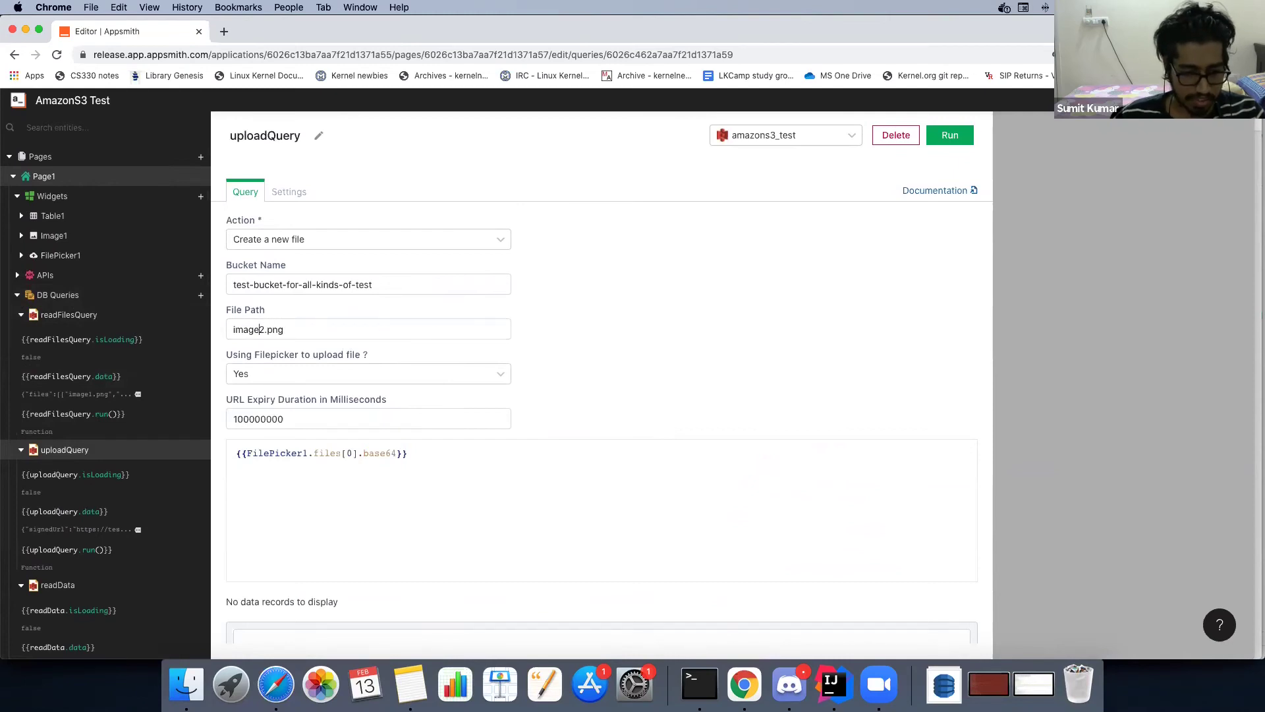
{"action": "type", "text": "dir/"}
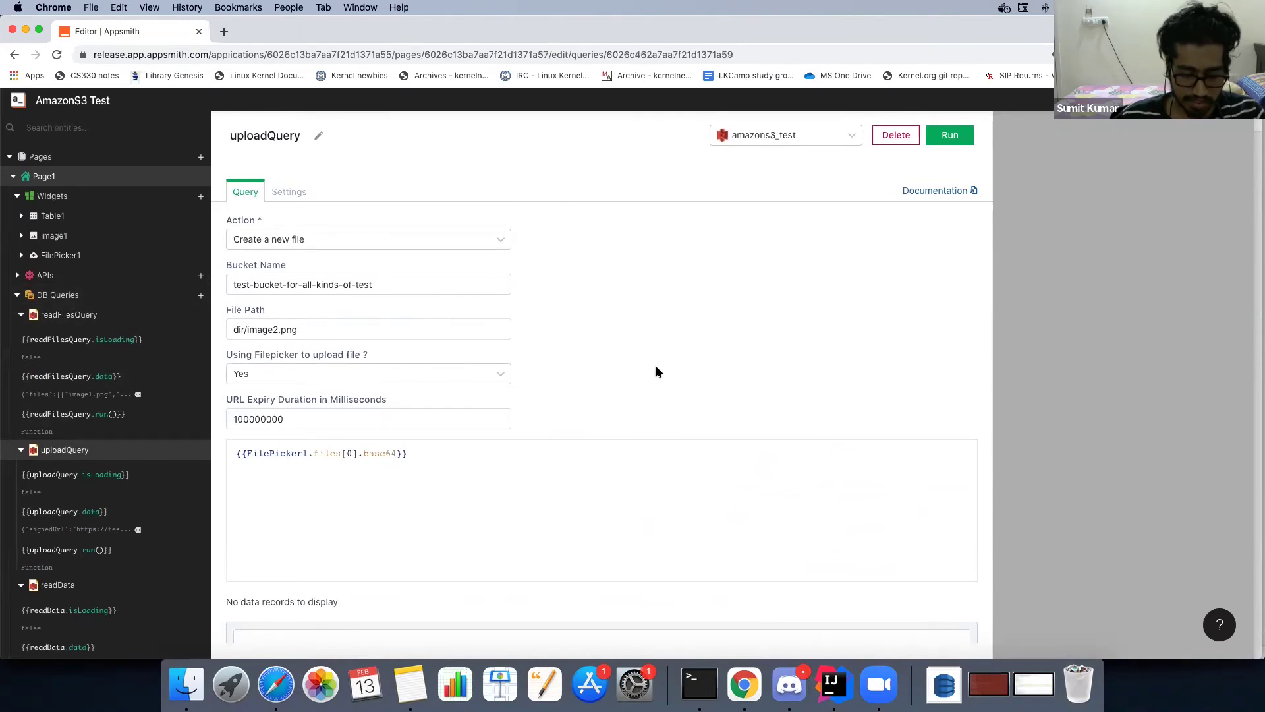
{"action": "key", "text": "BackSpace"}
{"action": "key", "text": "BackSpace"}
{"action": "key", "text": "BackSpace"}
{"action": "key", "text": "BackSpace"}
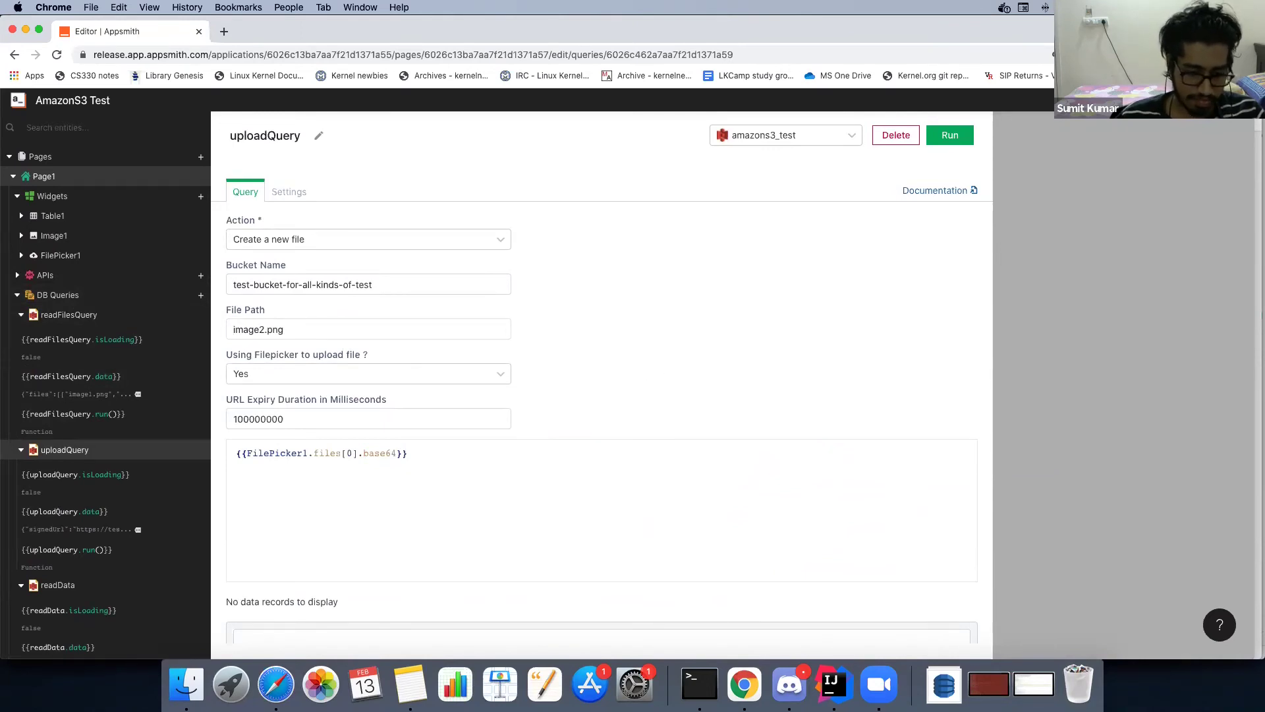
Step: Check the evaluated value of uploadQuery's file content binding and review the readData query's settings and response
{"action": "left_click", "coordinate": [450, 486]}
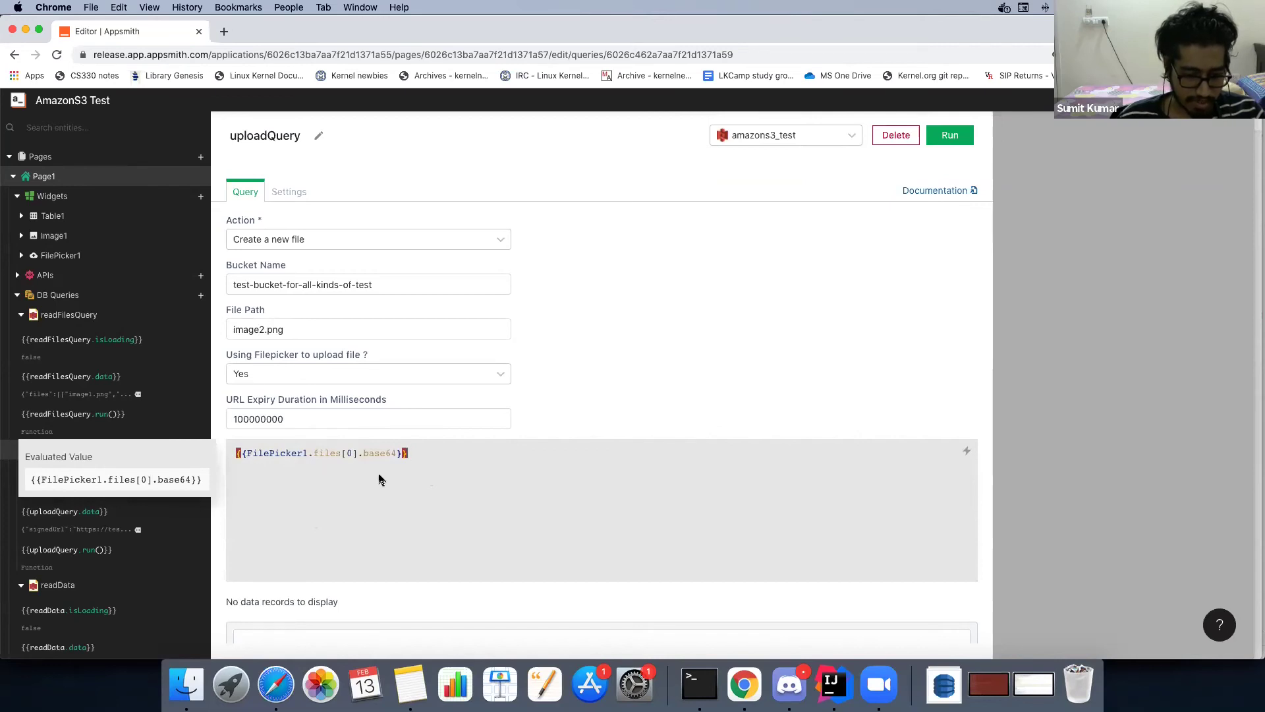
{"action": "left_click", "coordinate": [626, 418]}
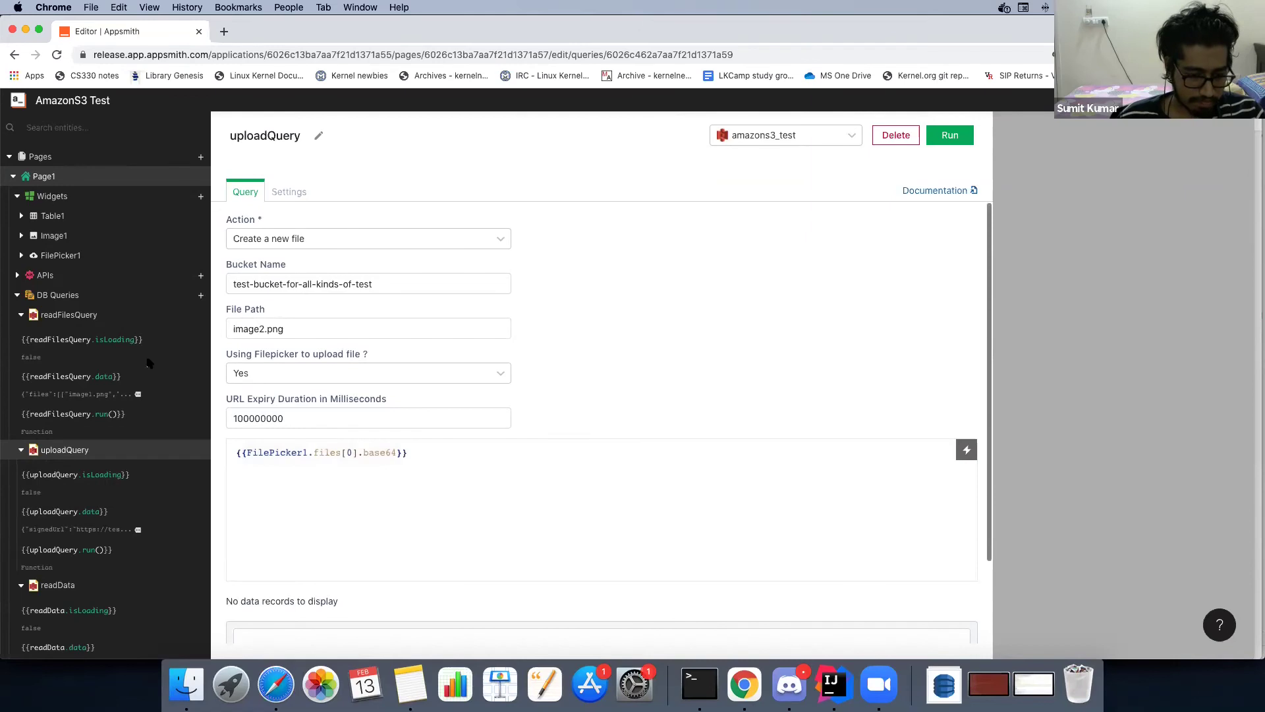
{"action": "scroll", "coordinate": [124, 366], "scroll_direction": "down", "scroll_amount": 1}
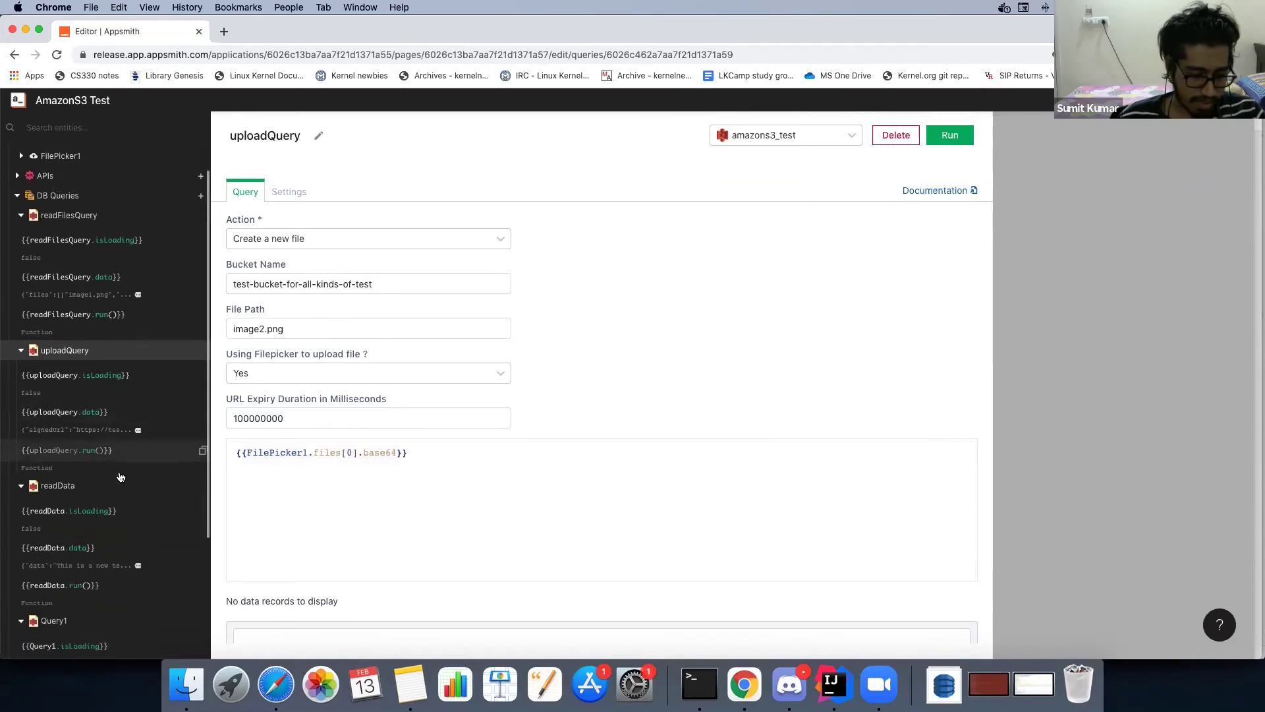
{"action": "scroll", "coordinate": [99, 435], "scroll_direction": "down", "scroll_amount": 3}
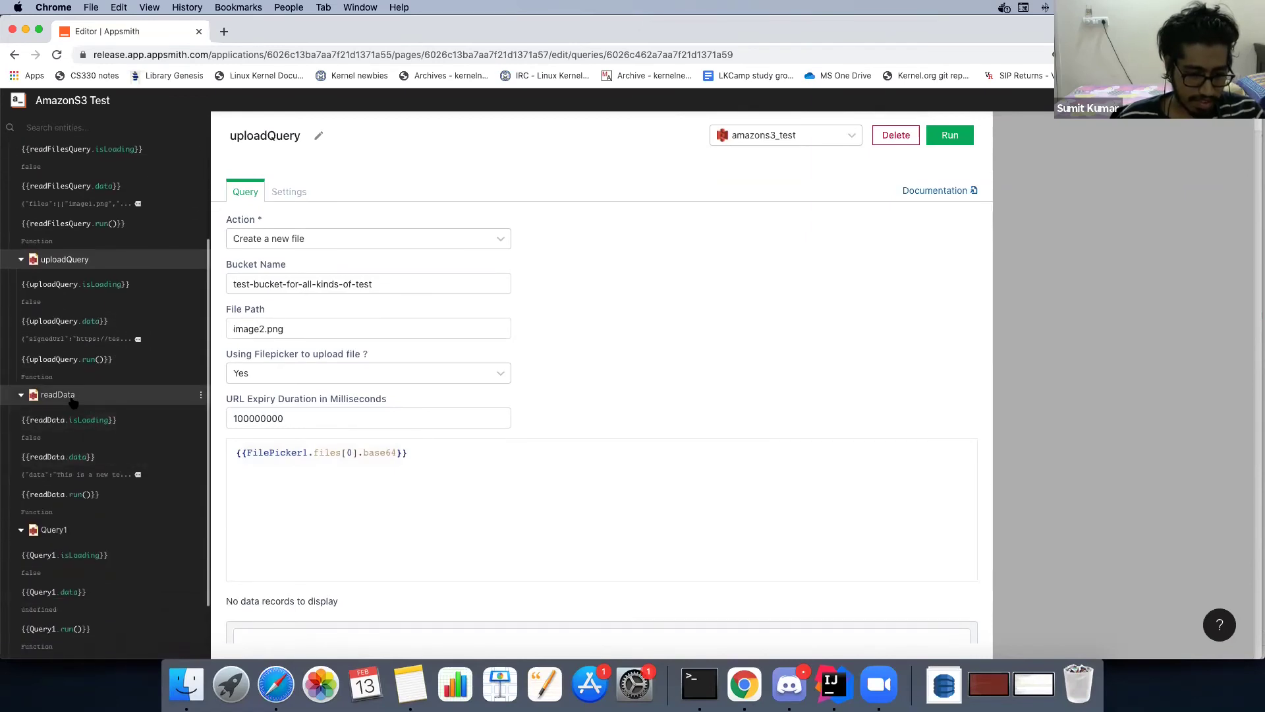
{"action": "left_click", "coordinate": [72, 400]}
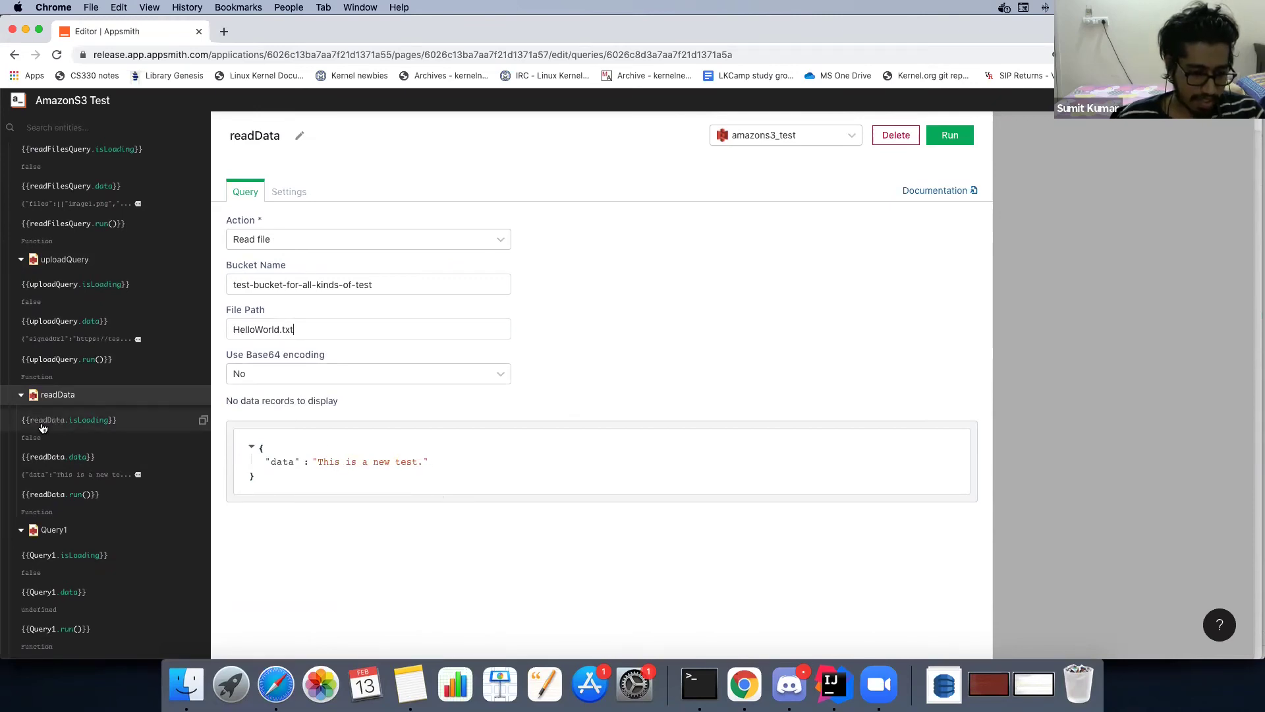
{"action": "scroll", "coordinate": [150, 433], "scroll_direction": "up", "scroll_amount": 5}
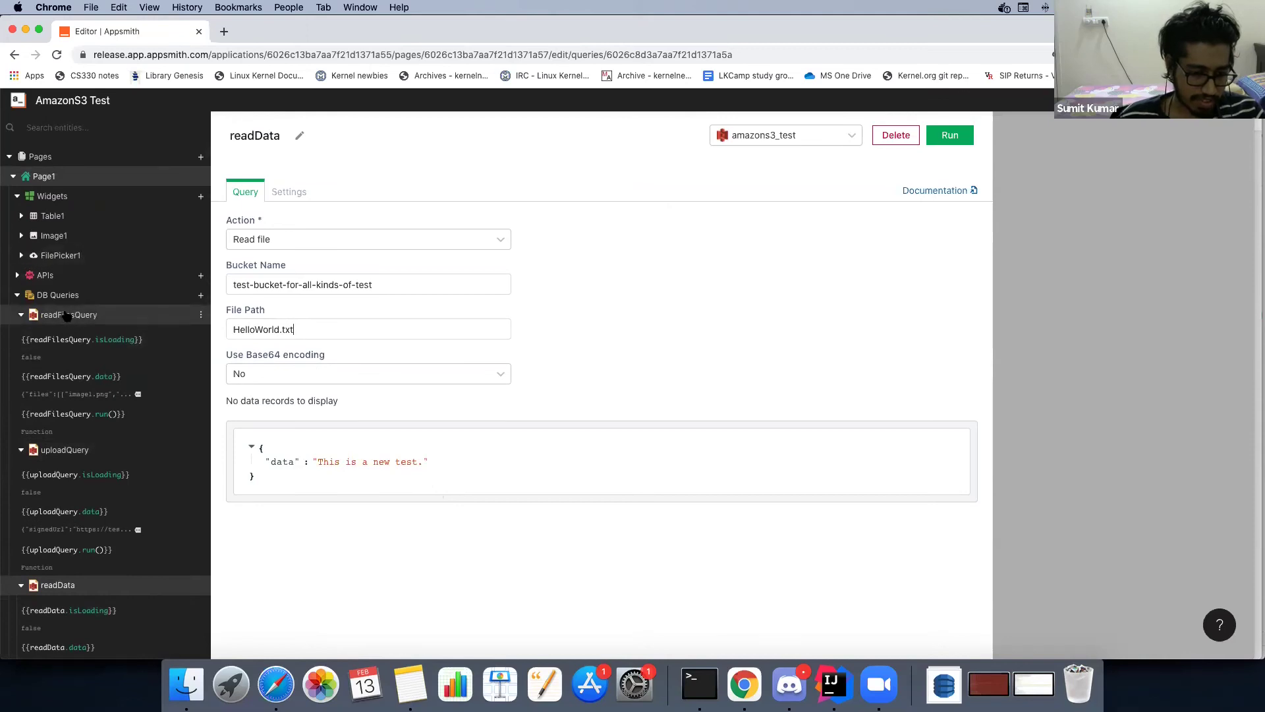
Step: Return to readFilesQuery and review the file names and signed URLs in its response
{"action": "left_click", "coordinate": [67, 317]}
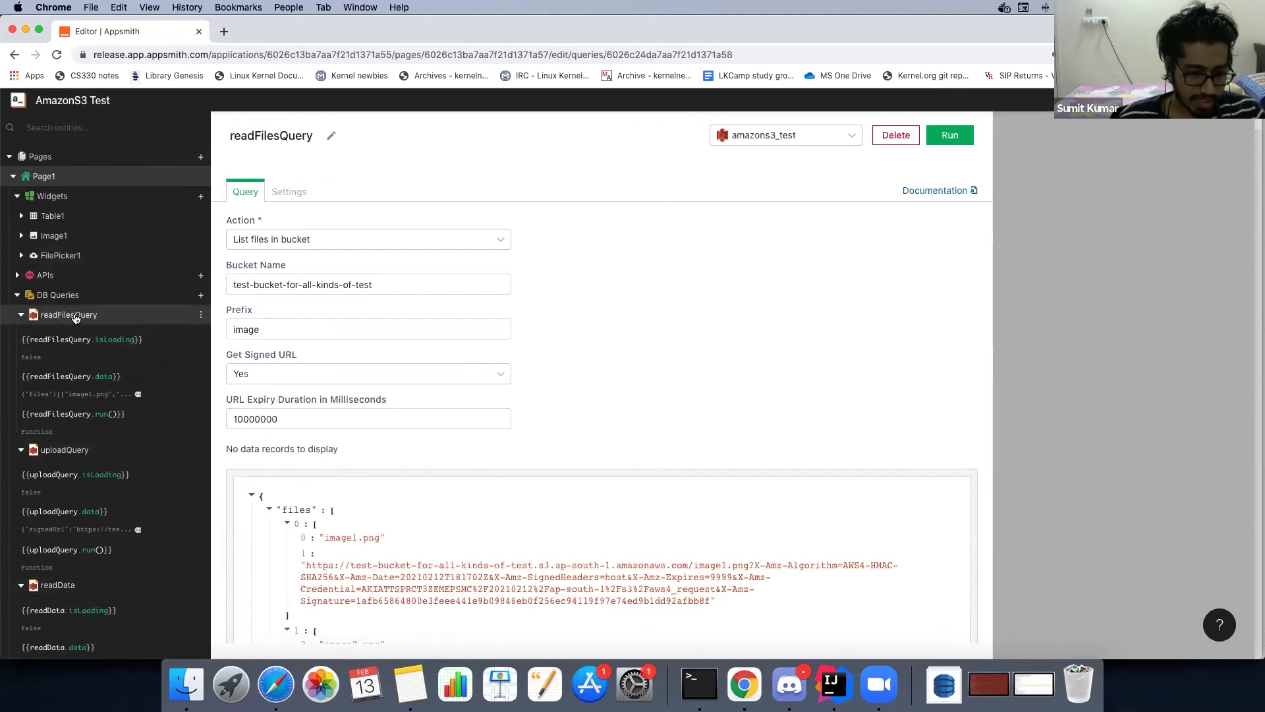
{"action": "scroll", "coordinate": [439, 477], "scroll_direction": "down", "scroll_amount": 1}
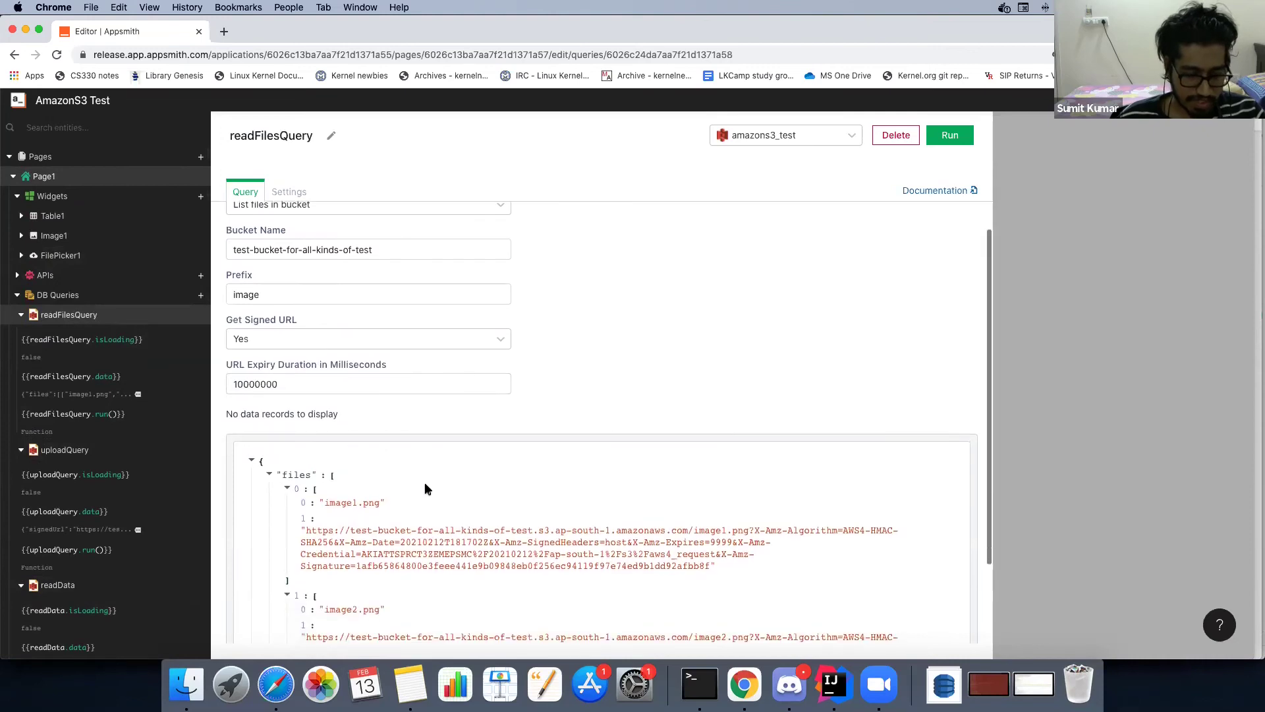
{"action": "scroll", "coordinate": [425, 488], "scroll_direction": "down", "scroll_amount": 2}
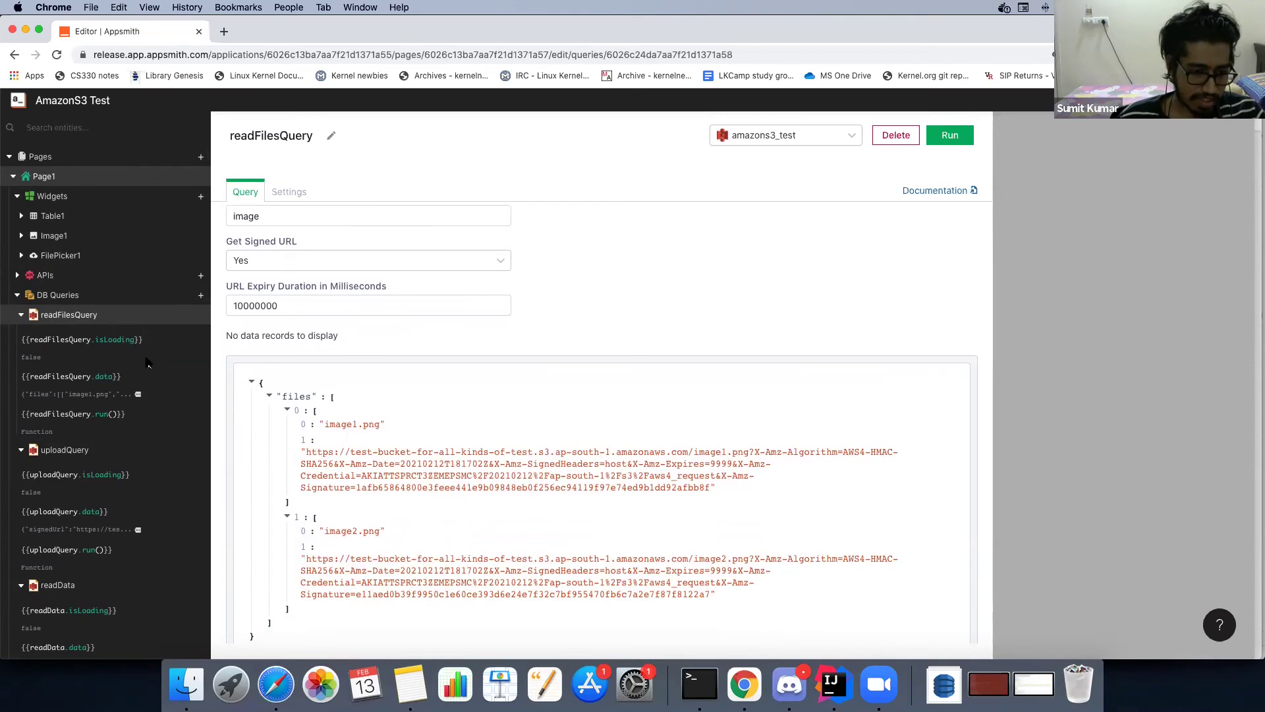
Step: Return to the Page1 canvas and inspect Table1's Table Data binding with its evaluated value
{"action": "left_click", "coordinate": [53, 178]}
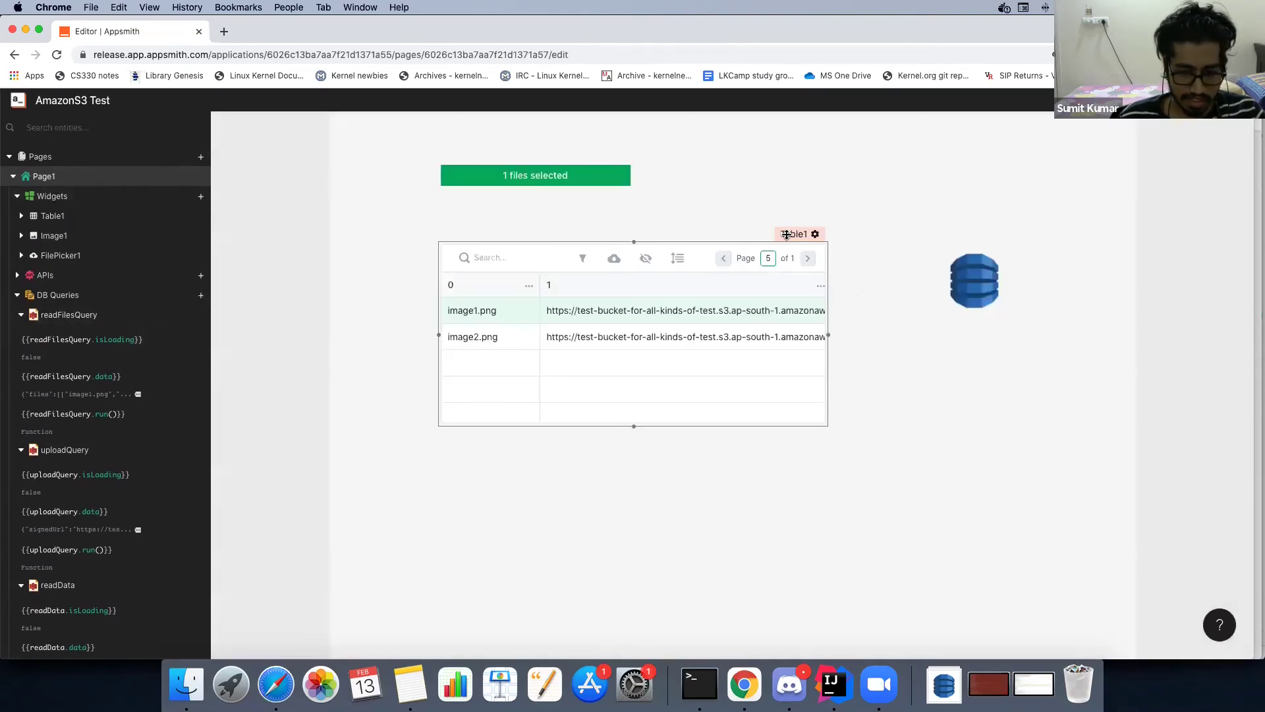
{"action": "left_click", "coordinate": [788, 235]}
{"action": "left_click", "coordinate": [789, 234]}
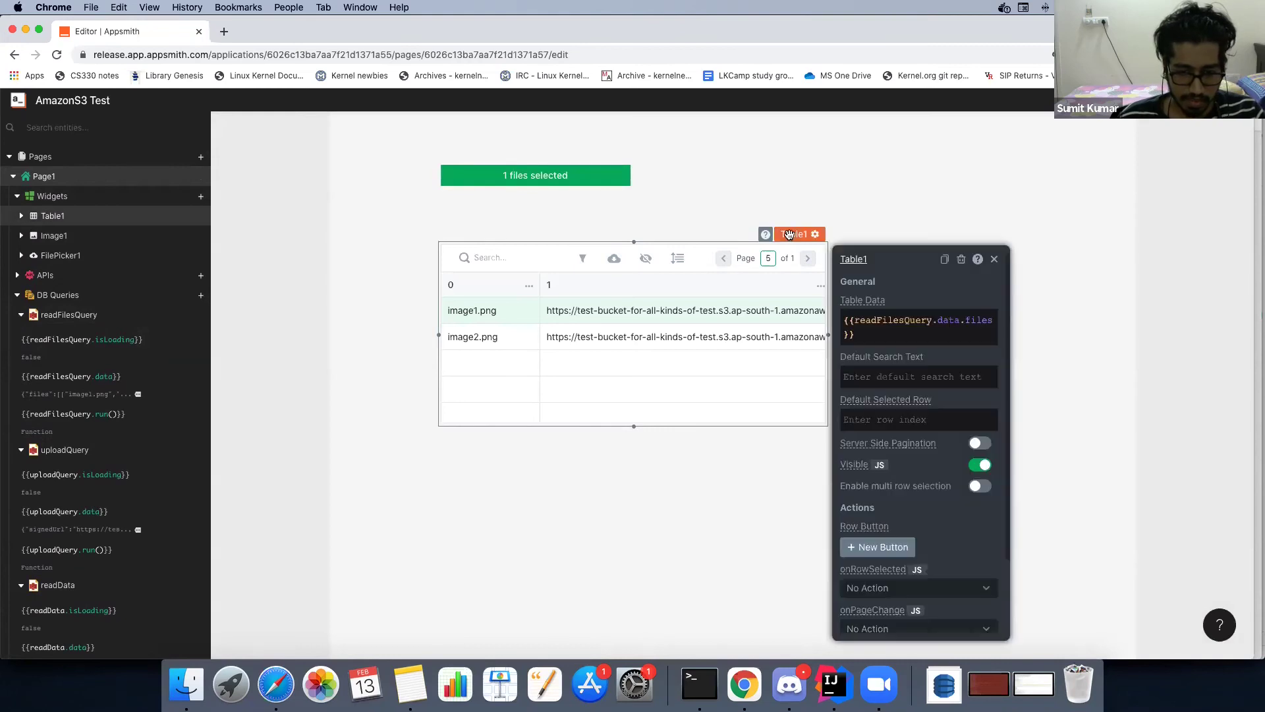
{"action": "left_click", "coordinate": [873, 335]}
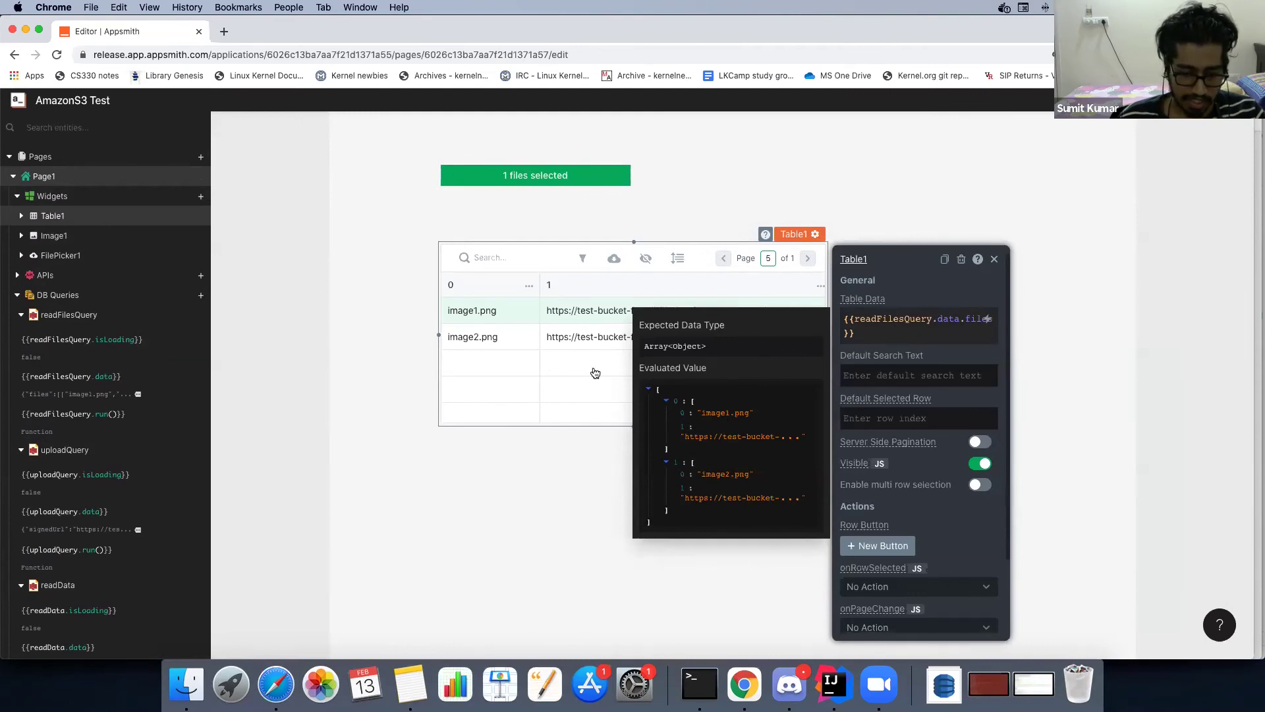
{"action": "left_click", "coordinate": [730, 362]}
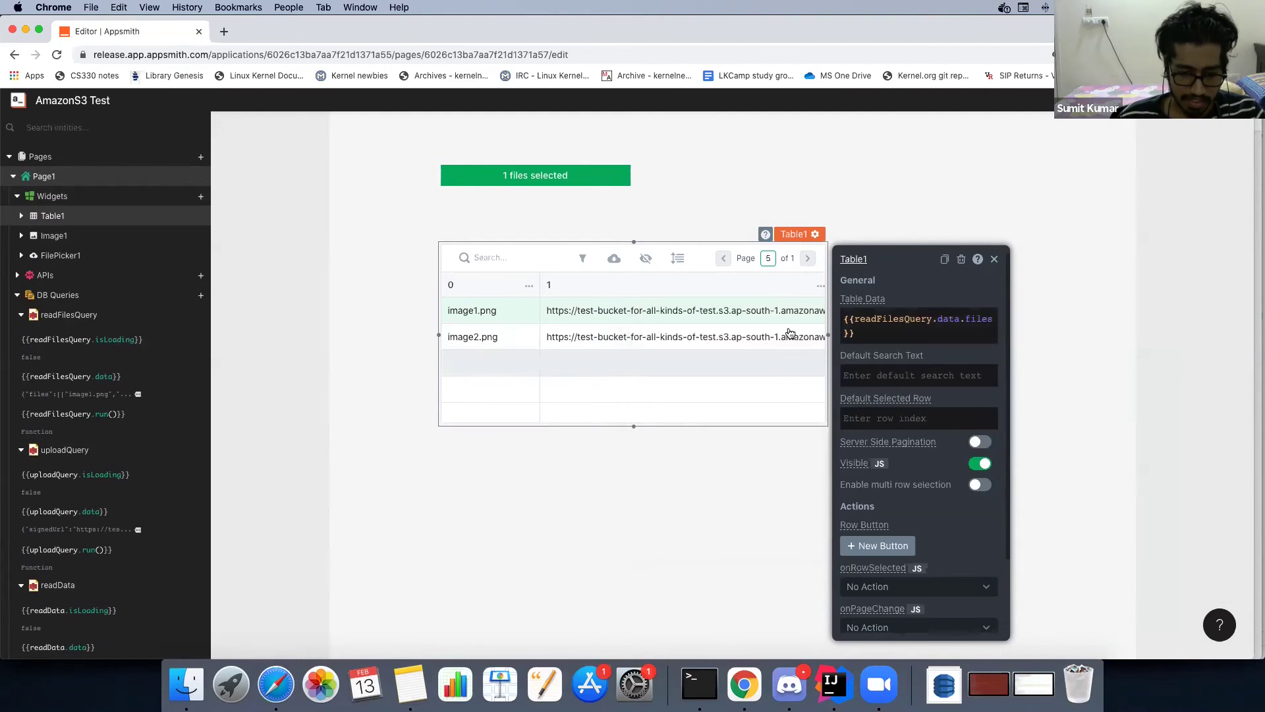
{"action": "left_click", "coordinate": [655, 483]}
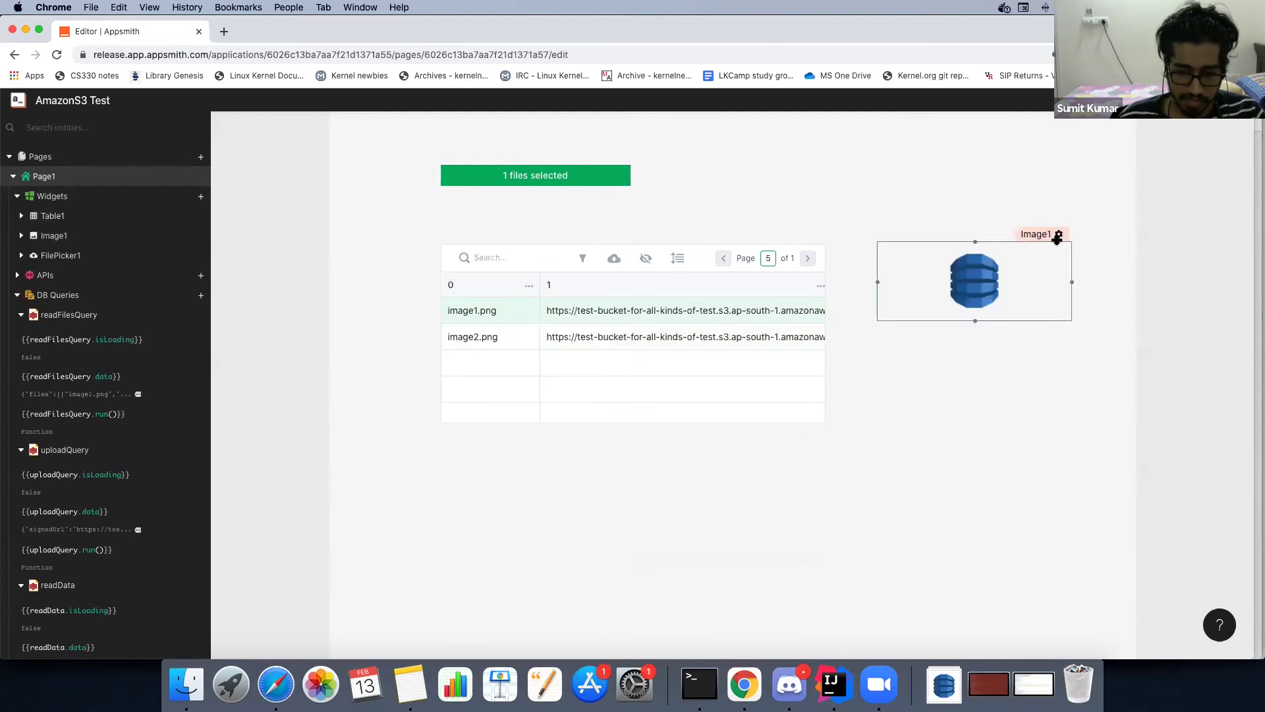
Step: Inspect Image1's image binding and select the image2.png and image1.png table rows to check the image preview
{"action": "left_click", "coordinate": [1043, 235]}
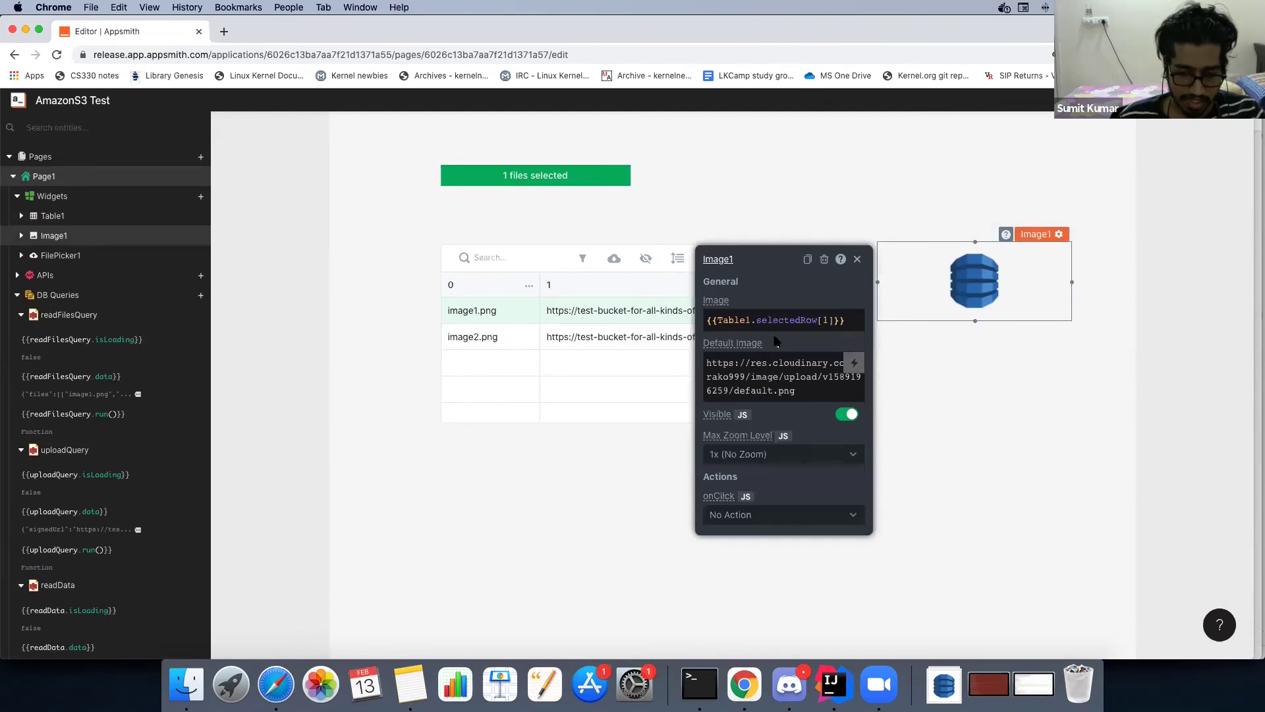
{"action": "left_click", "coordinate": [638, 338]}
{"action": "left_click", "coordinate": [653, 336]}
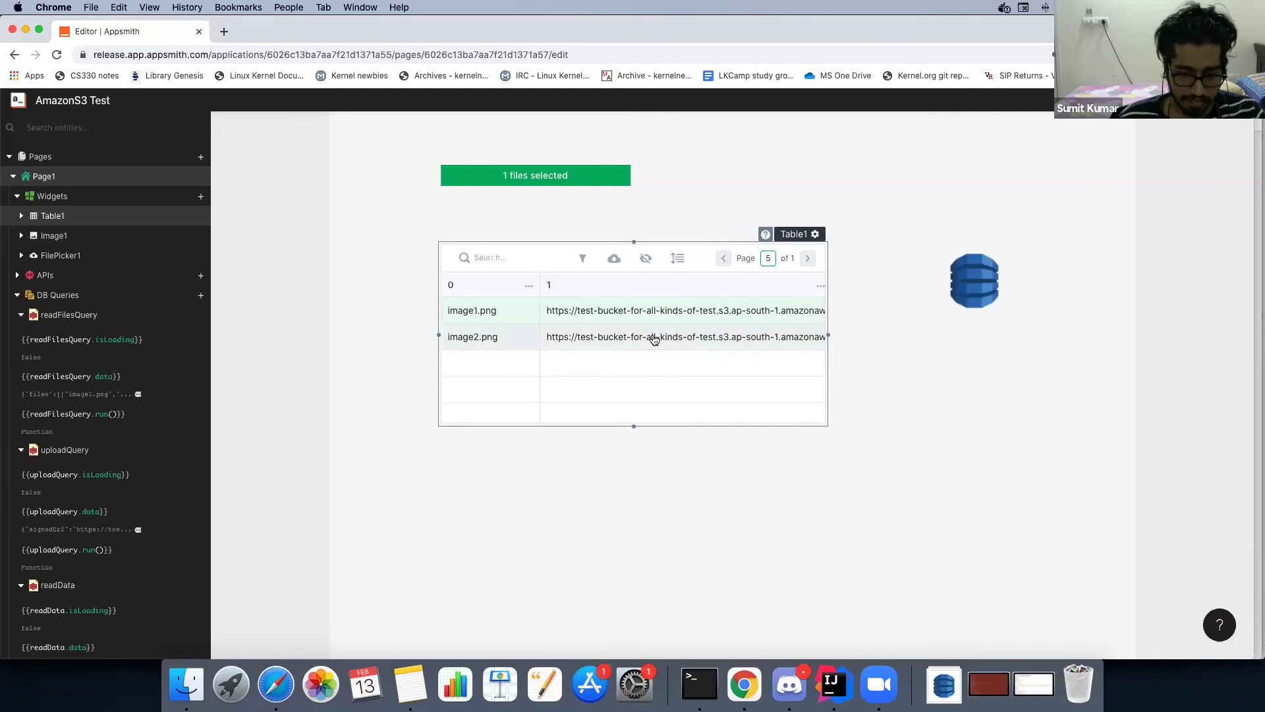
{"action": "left_click", "coordinate": [652, 337]}
{"action": "left_click", "coordinate": [716, 315]}
{"action": "left_click", "coordinate": [982, 288]}
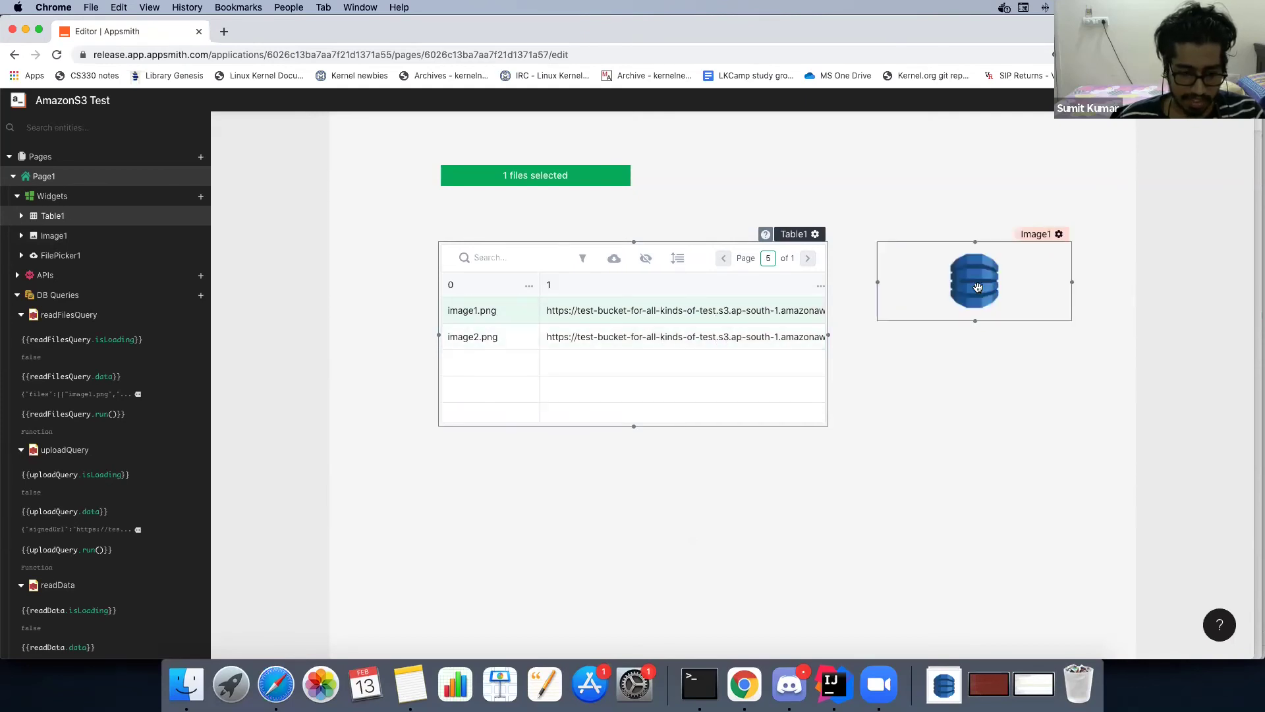
{"action": "left_click", "coordinate": [290, 326]}
{"action": "scroll", "coordinate": [164, 369], "scroll_direction": "down", "scroll_amount": 3}
{"action": "scroll", "coordinate": [164, 369], "scroll_direction": "down", "scroll_amount": 3}
{"action": "key", "text": "super+Tab"}
{"action": "key", "text": "super+Tab"}
{"action": "key", "text": "super+Tab"}
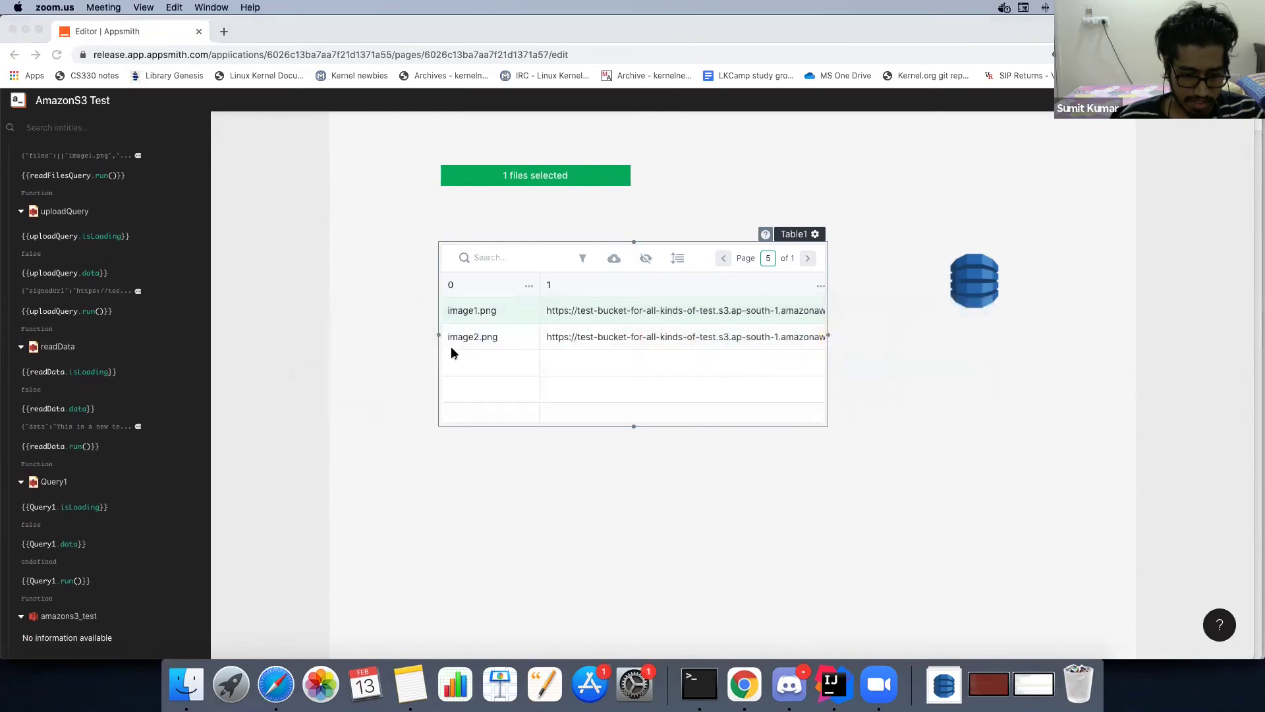
{"action": "key", "text": "super+Tab"}
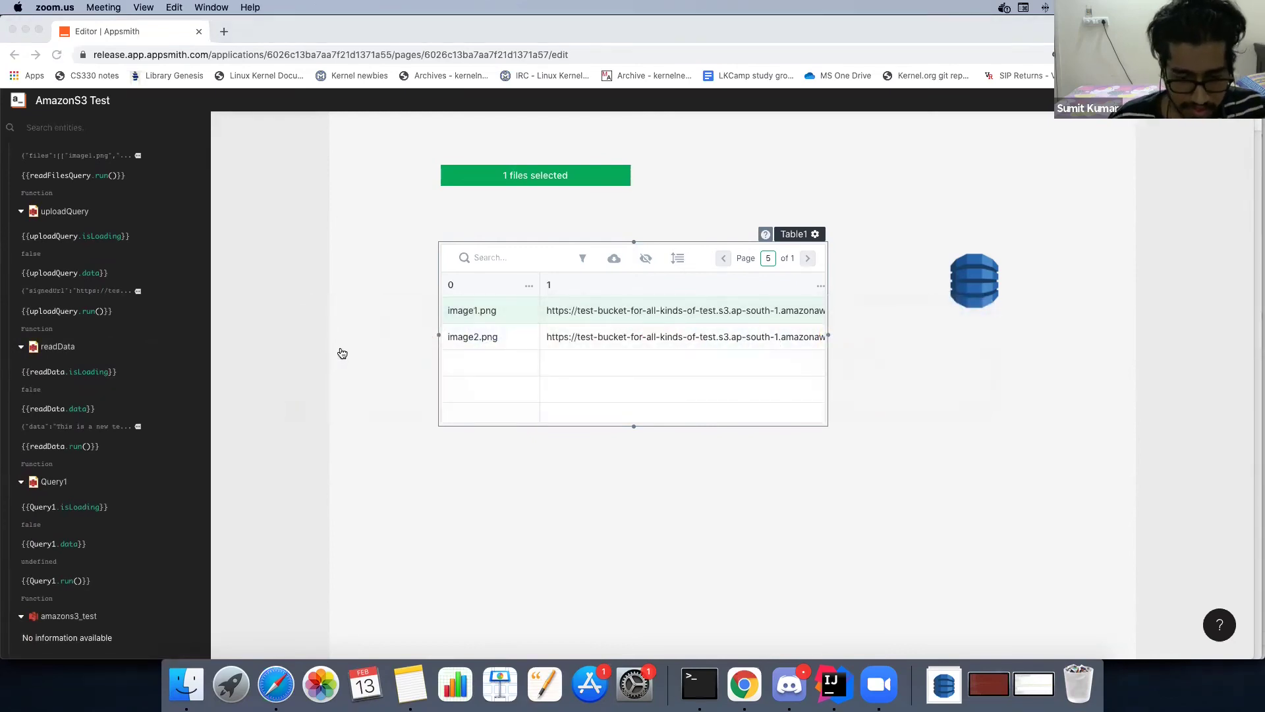
{"action": "key", "text": "super+Tab"}
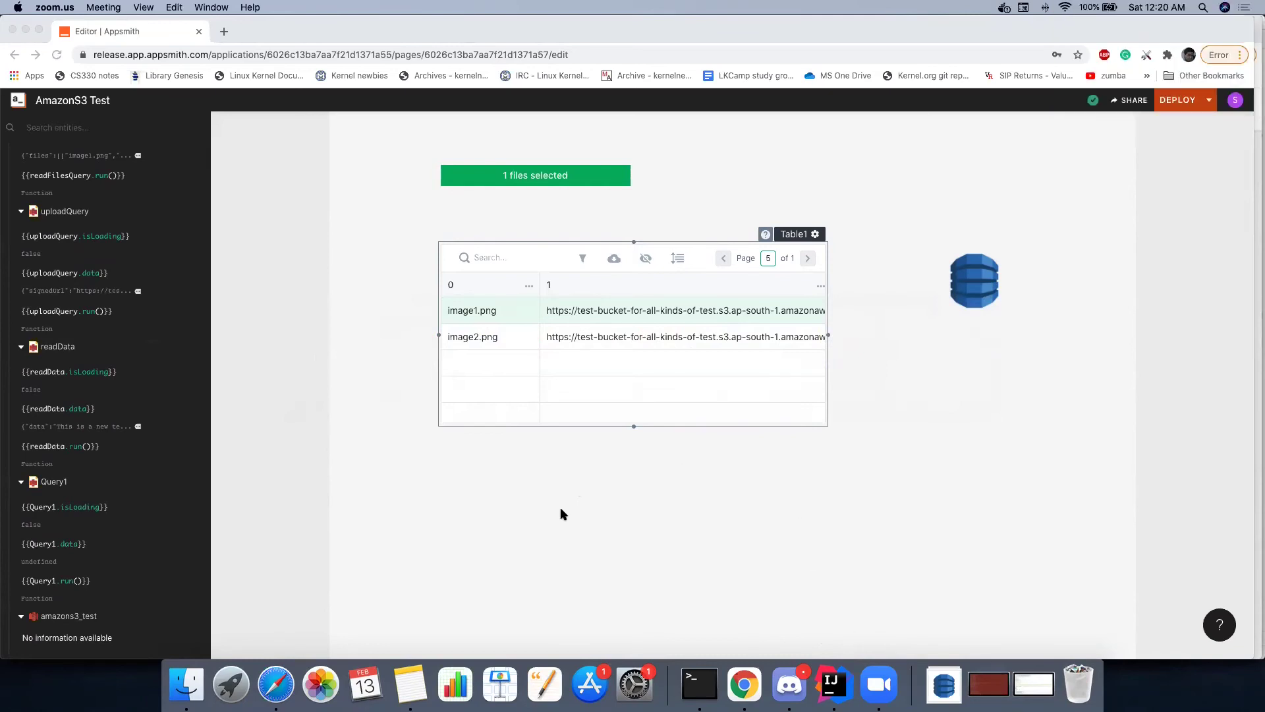
{"action": "scroll", "coordinate": [466, 480], "scroll_direction": "down", "scroll_amount": 1}
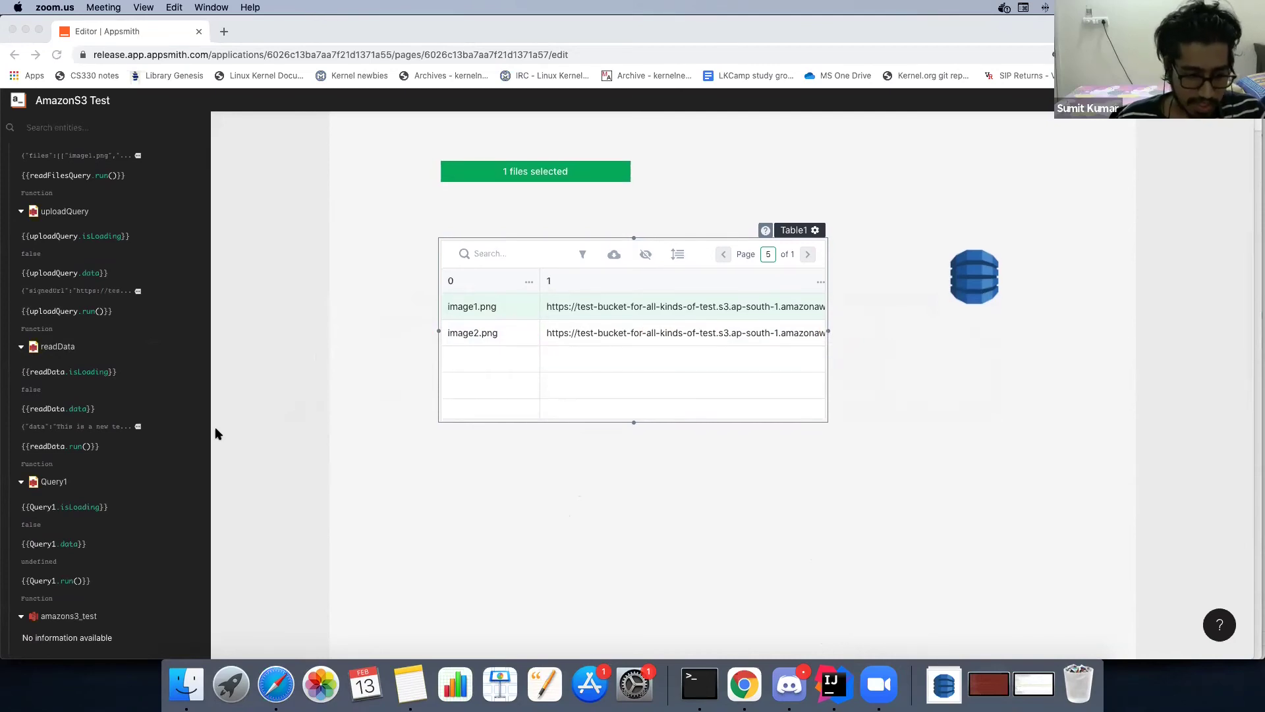
{"action": "scroll", "coordinate": [142, 427], "scroll_direction": "up", "scroll_amount": 5}
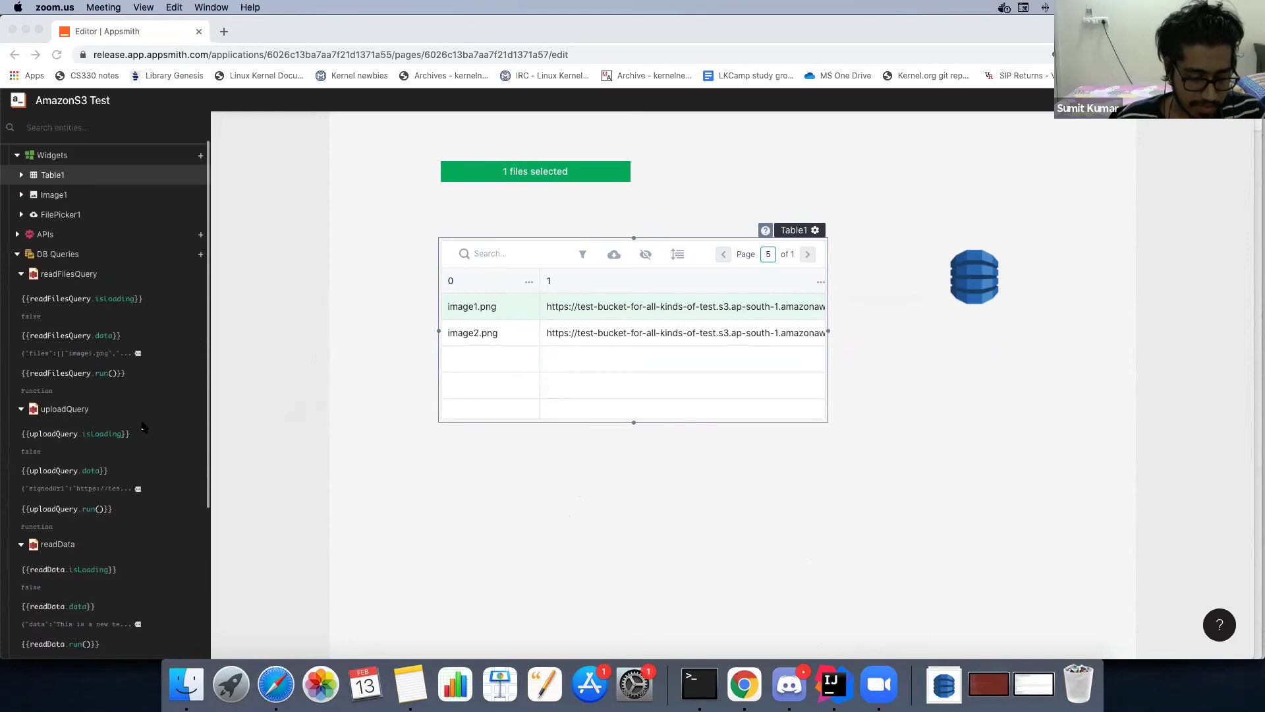
{"action": "scroll", "coordinate": [142, 427], "scroll_direction": "up", "scroll_amount": 2}
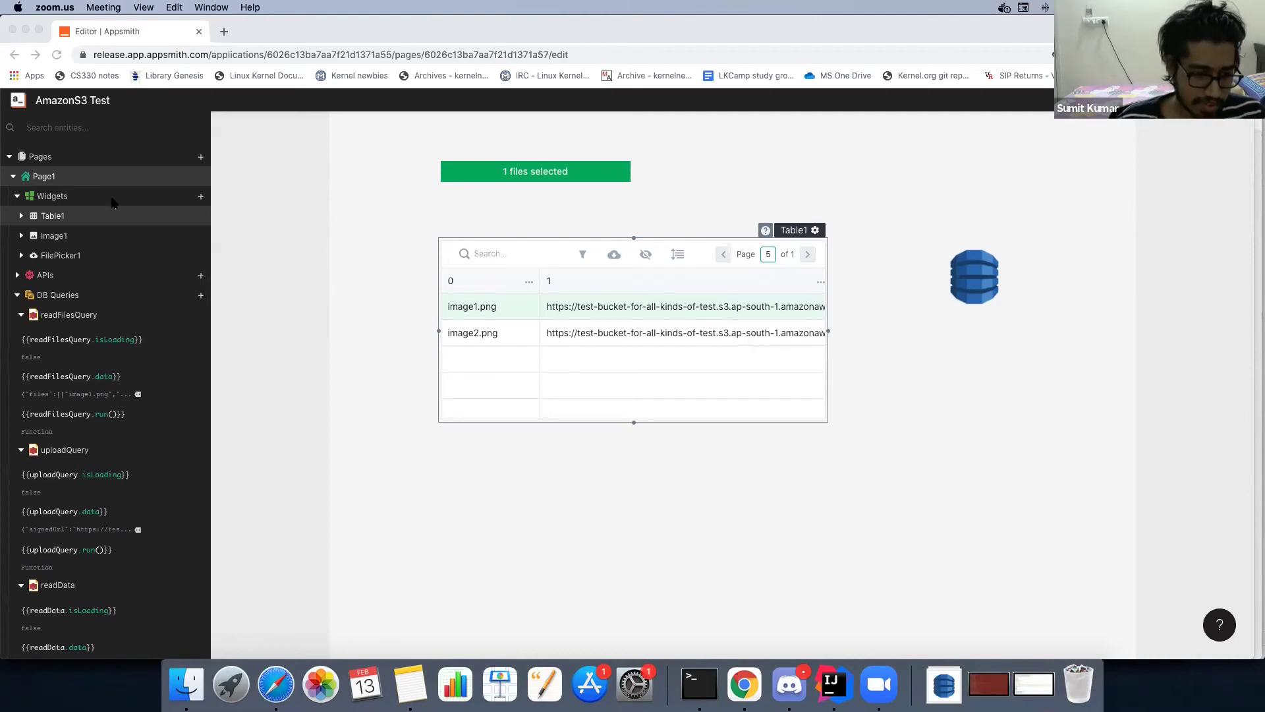
Step: Add a Button widget to the canvas above the table, beside the file picker
{"action": "left_click", "coordinate": [200, 197]}
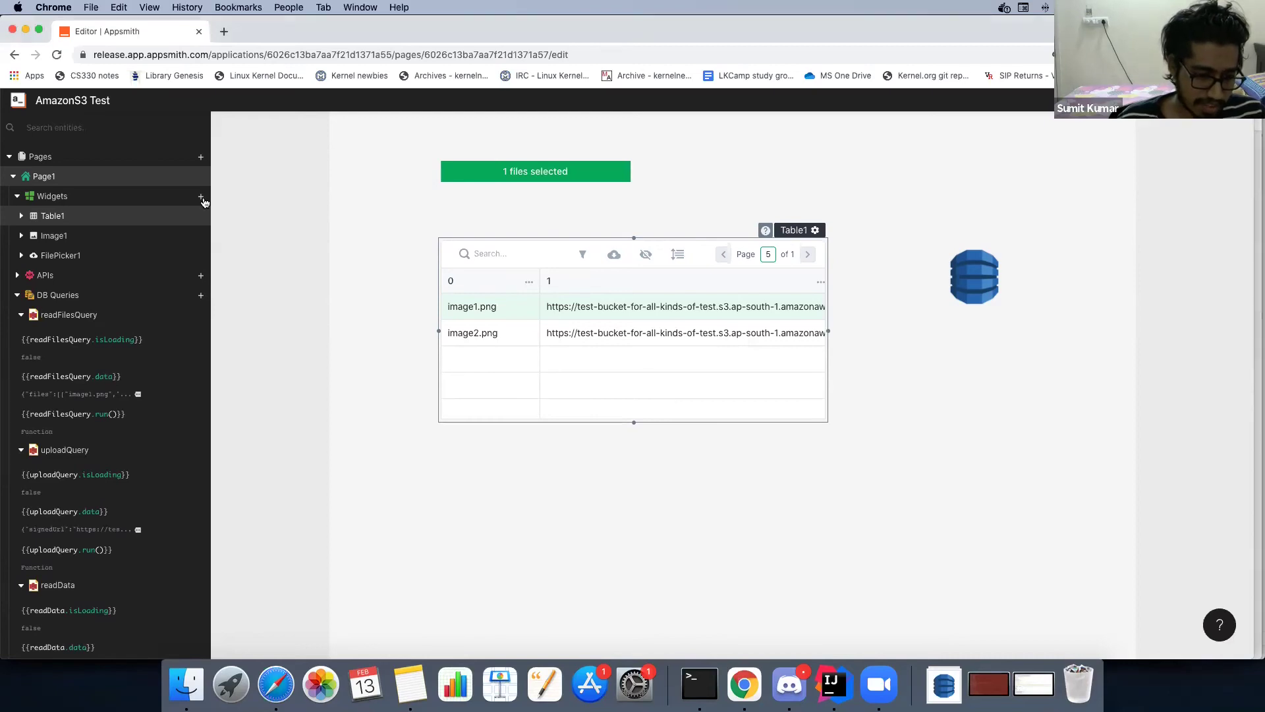
{"action": "left_click", "coordinate": [201, 197]}
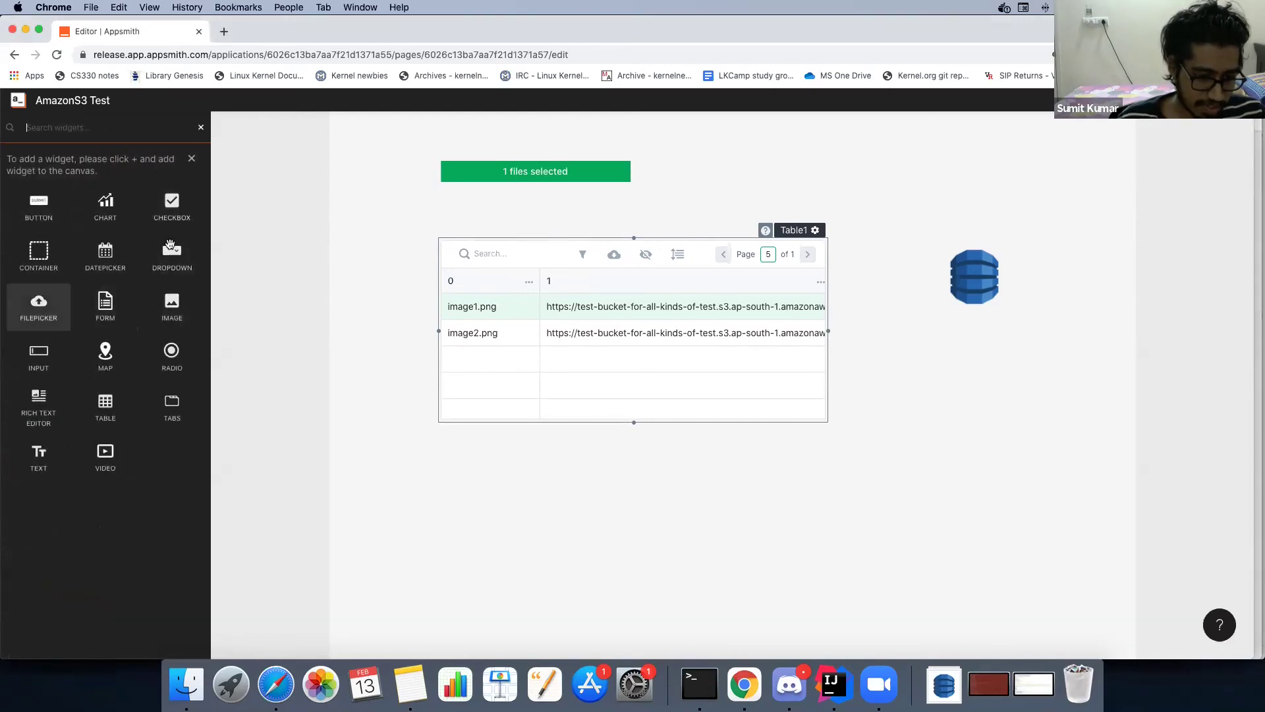
{"action": "left_click_drag", "start_coordinate": [747, 216], "coordinate": [775, 184]}
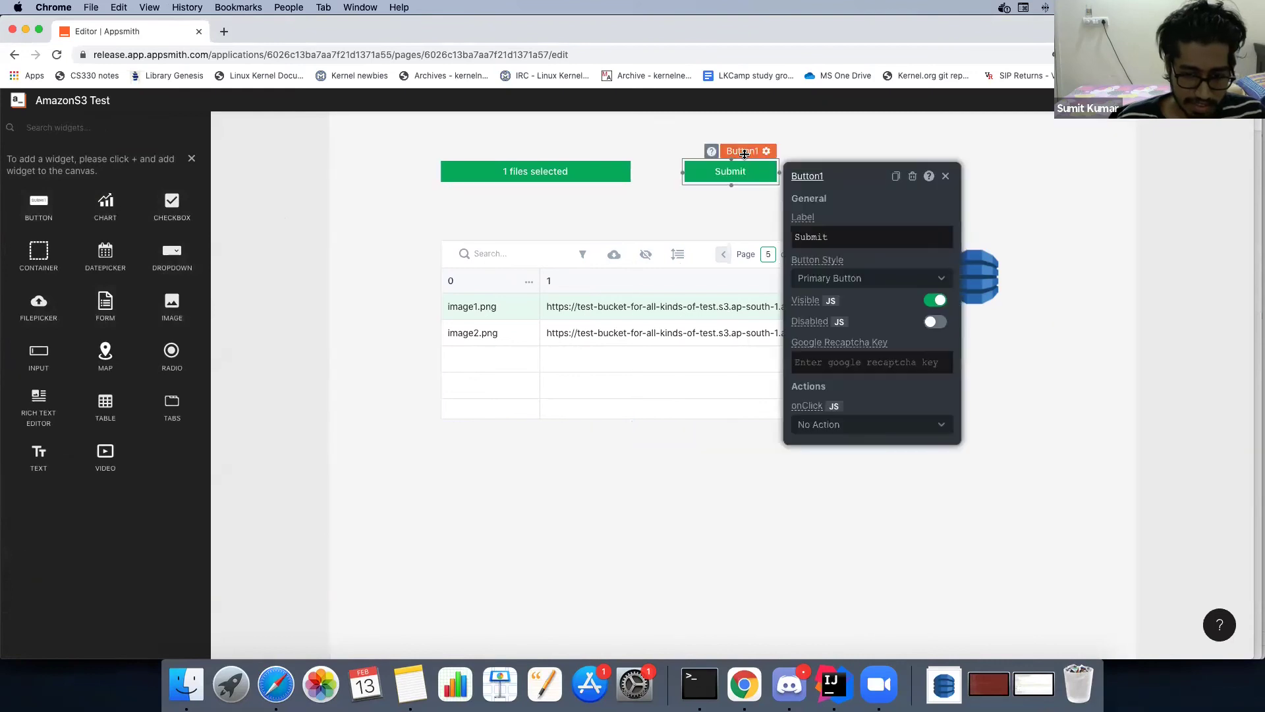
Step: Set the new button's onClick action to Download and look at its data to download setting
{"action": "left_click", "coordinate": [833, 428]}
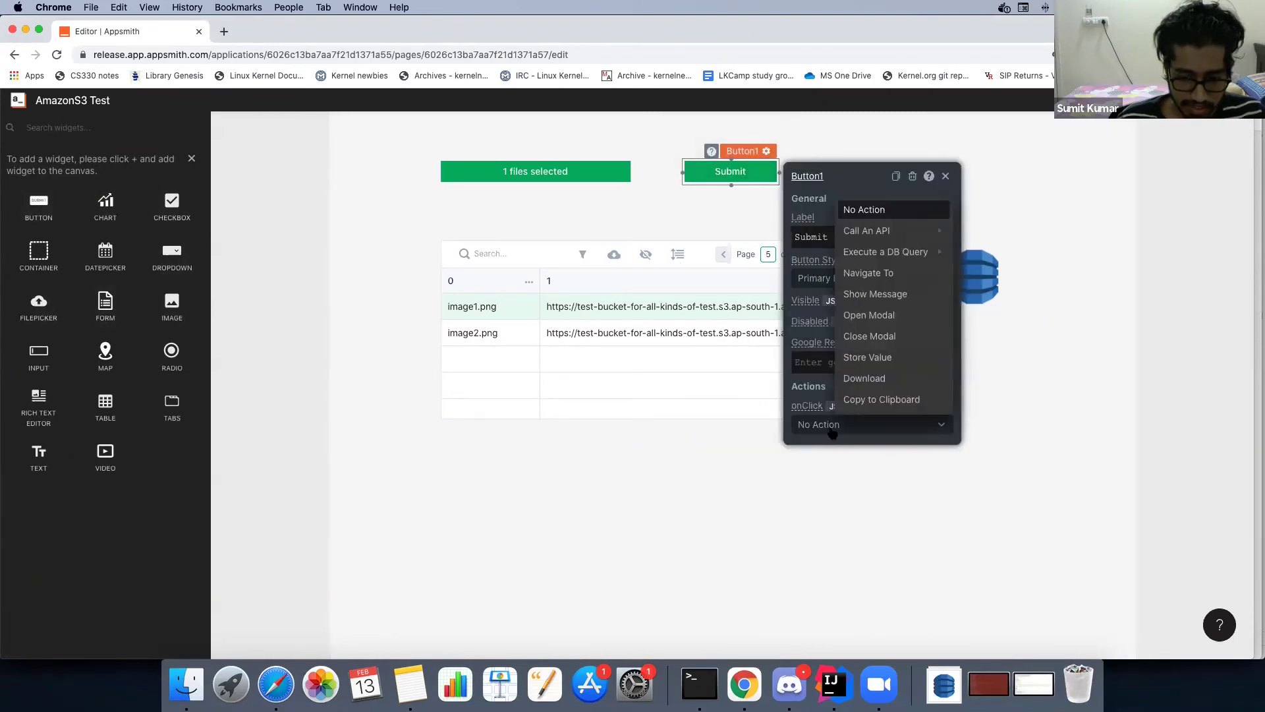
{"action": "left_click", "coordinate": [878, 382]}
{"action": "left_click", "coordinate": [860, 465]}
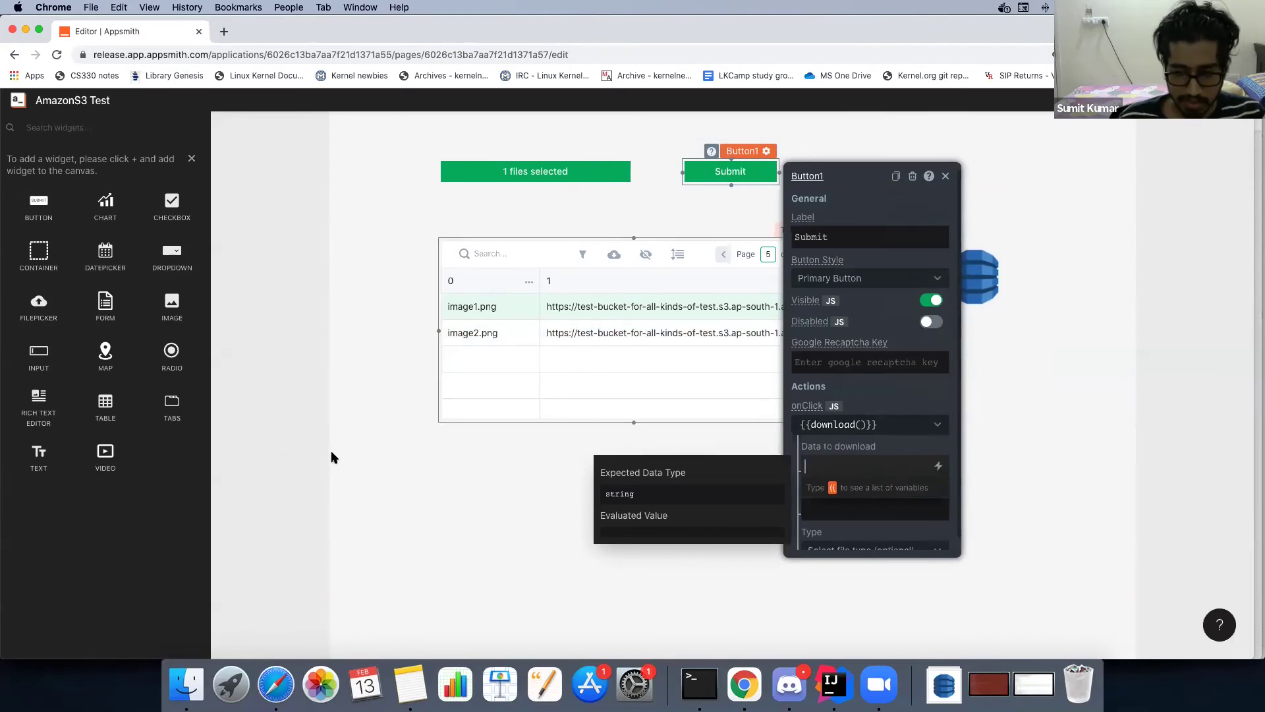
{"action": "left_click", "coordinate": [365, 489]}
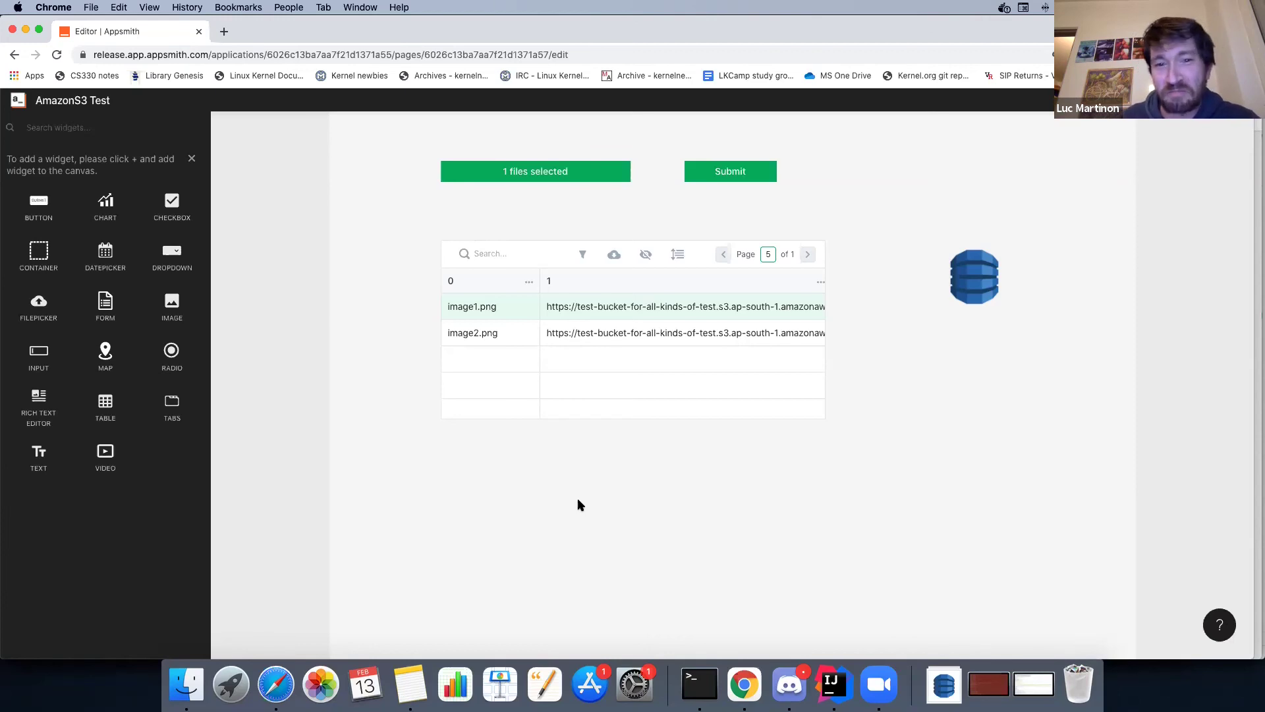
{"action": "key", "text": "super+Tab"}
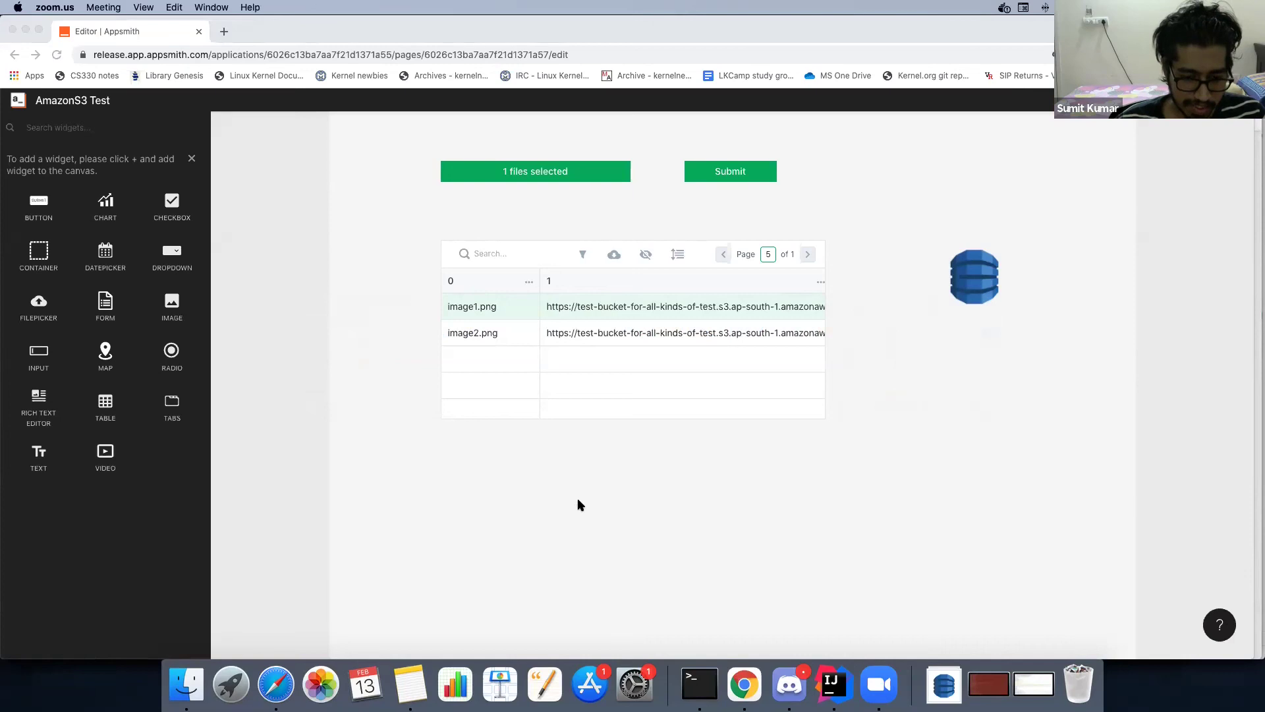
{"action": "key", "text": "super+Tab"}
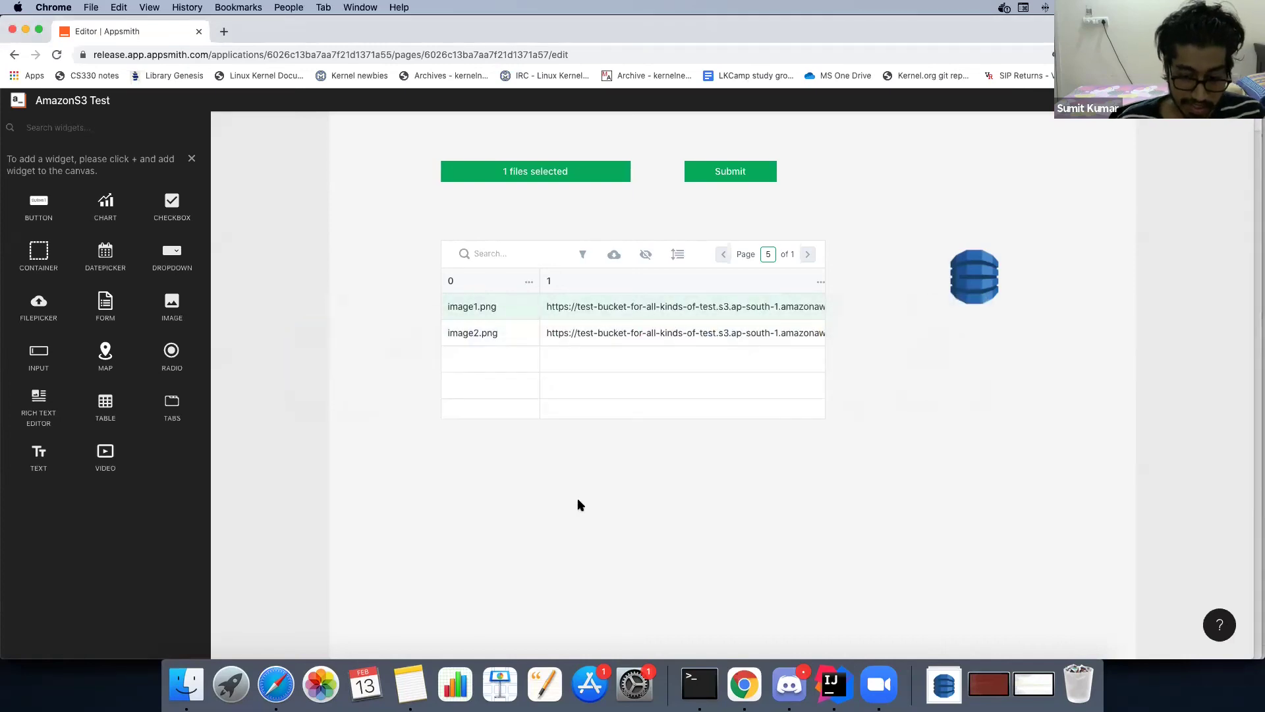